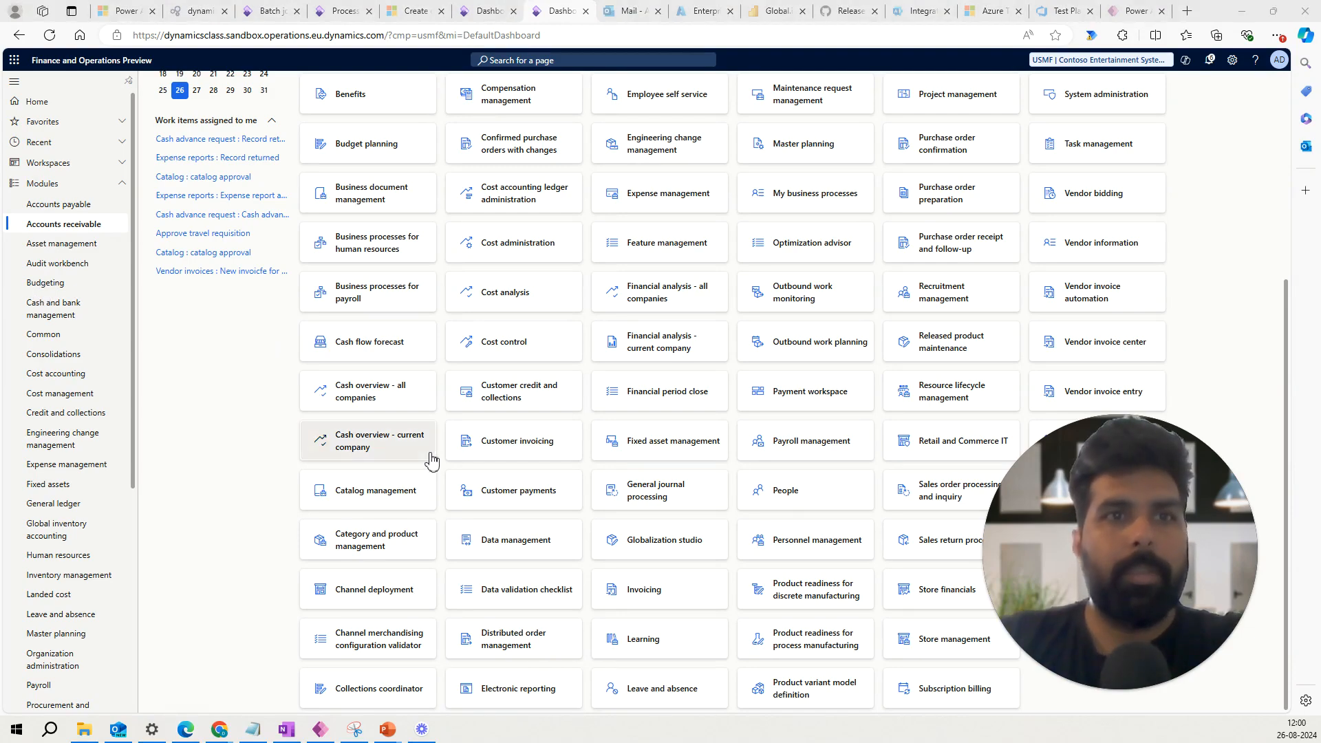
# Step: Open Feature management and check that the (Preview) Prepayment customer invoice feature is enabled
pyautogui.click(639, 255)
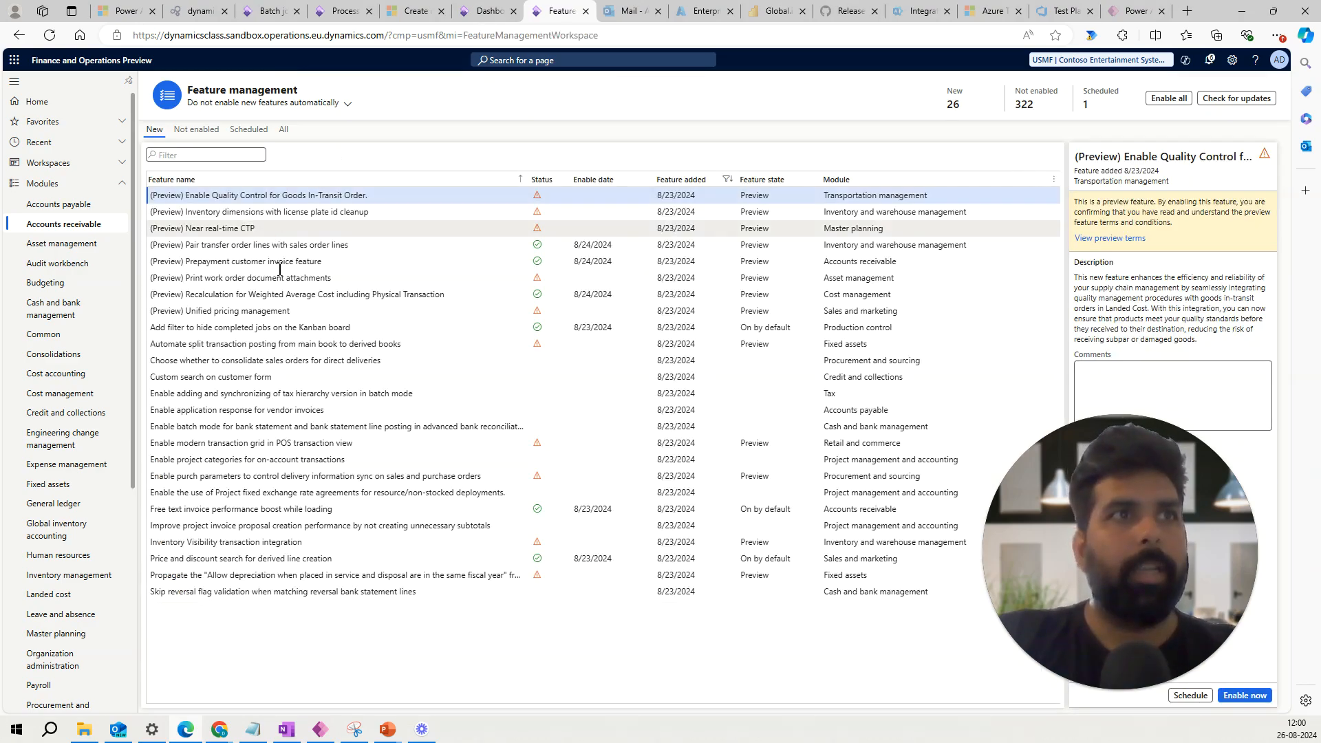
pyautogui.click(279, 267)
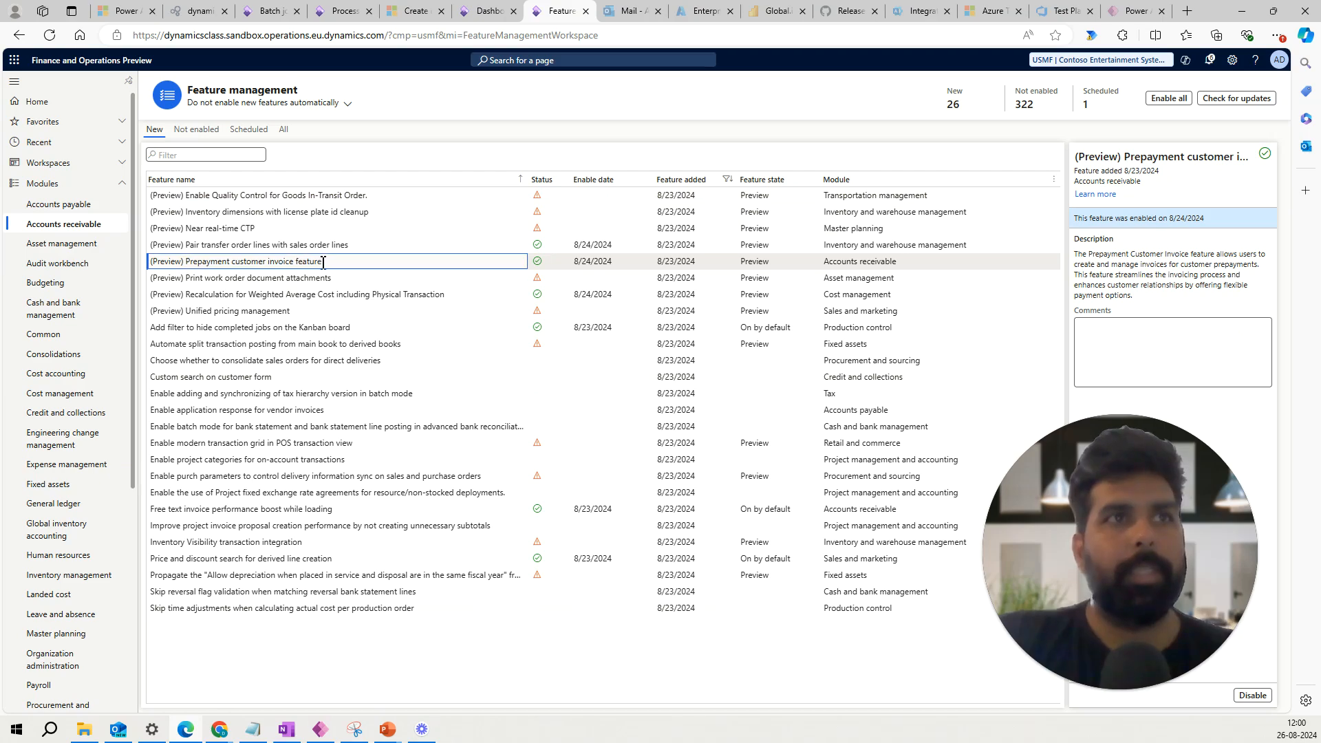
pyautogui.moveTo(329, 262); pyautogui.dragTo(196, 267)
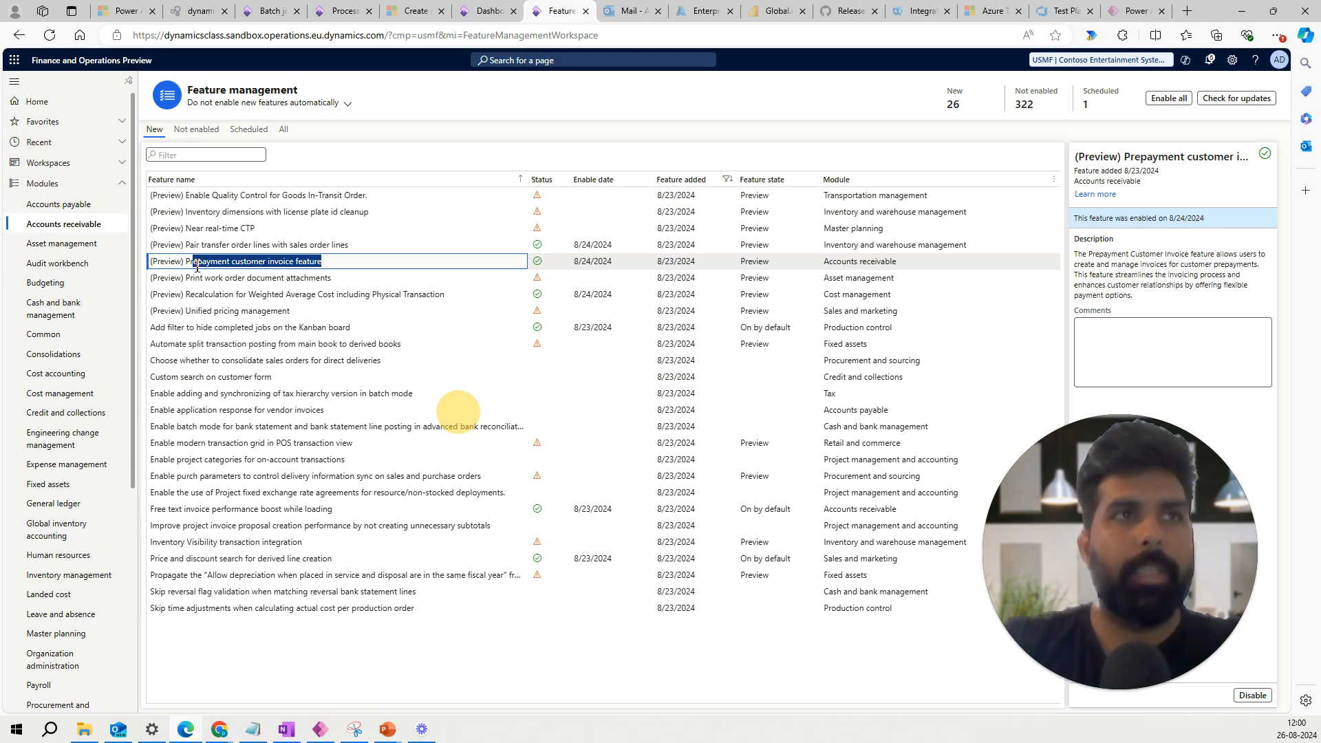
# Step: Open the Inventory management posting setup and examine the main account assigned to Customer prepayment for sales orders
pyautogui.click(104, 225)
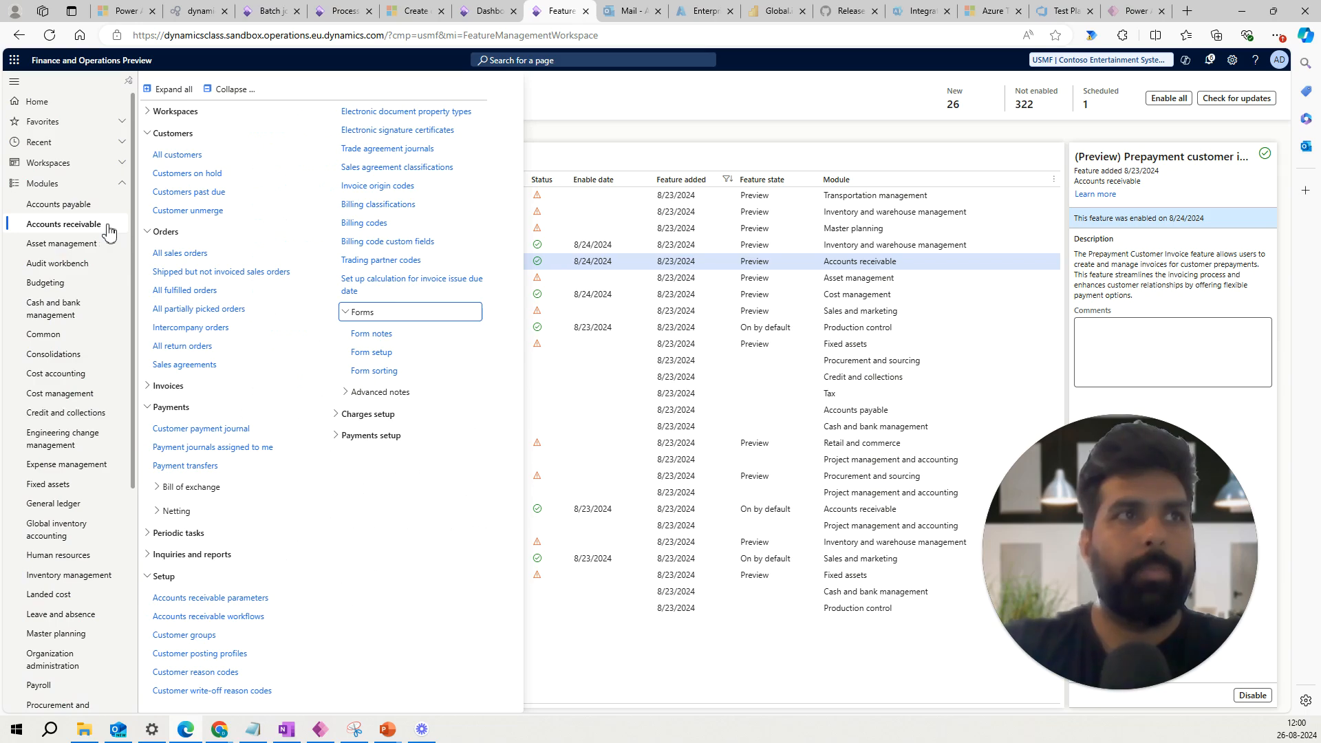
pyautogui.click(100, 579)
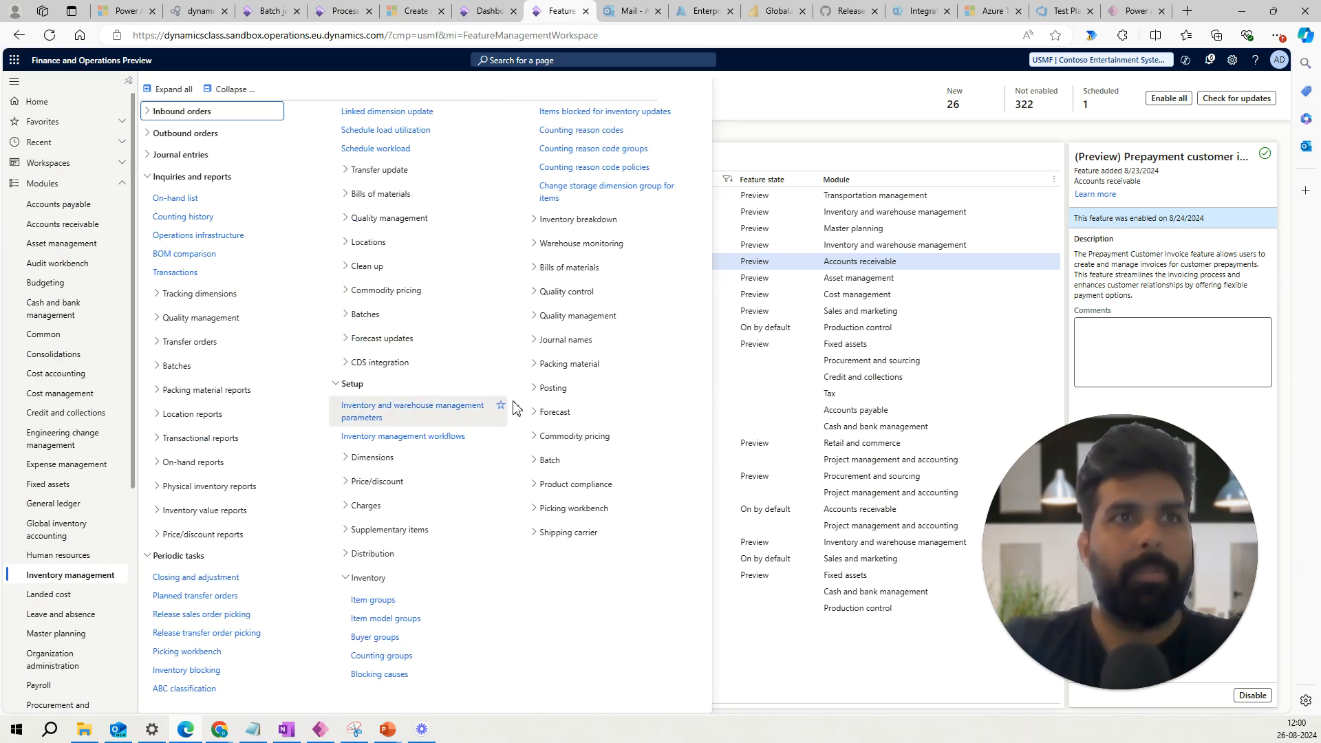
pyautogui.click(227, 89)
pyautogui.click(175, 223)
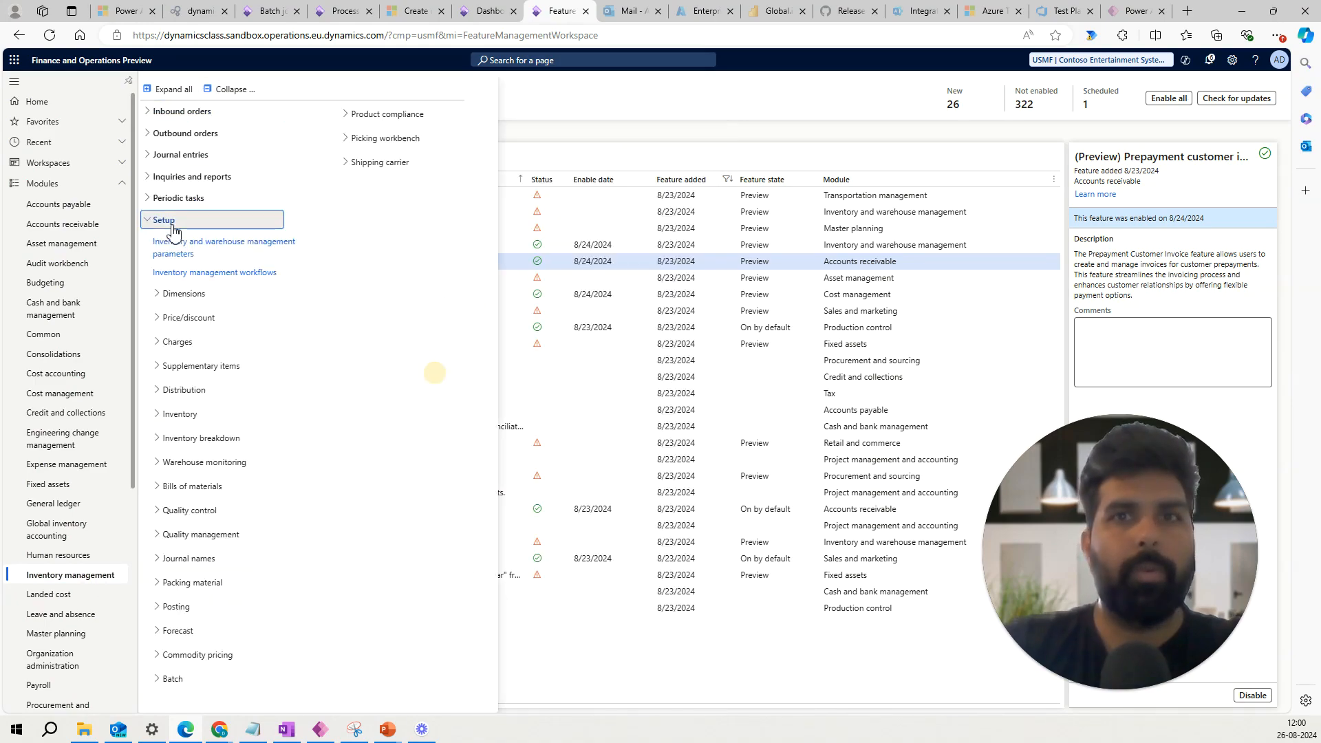
pyautogui.click(178, 608)
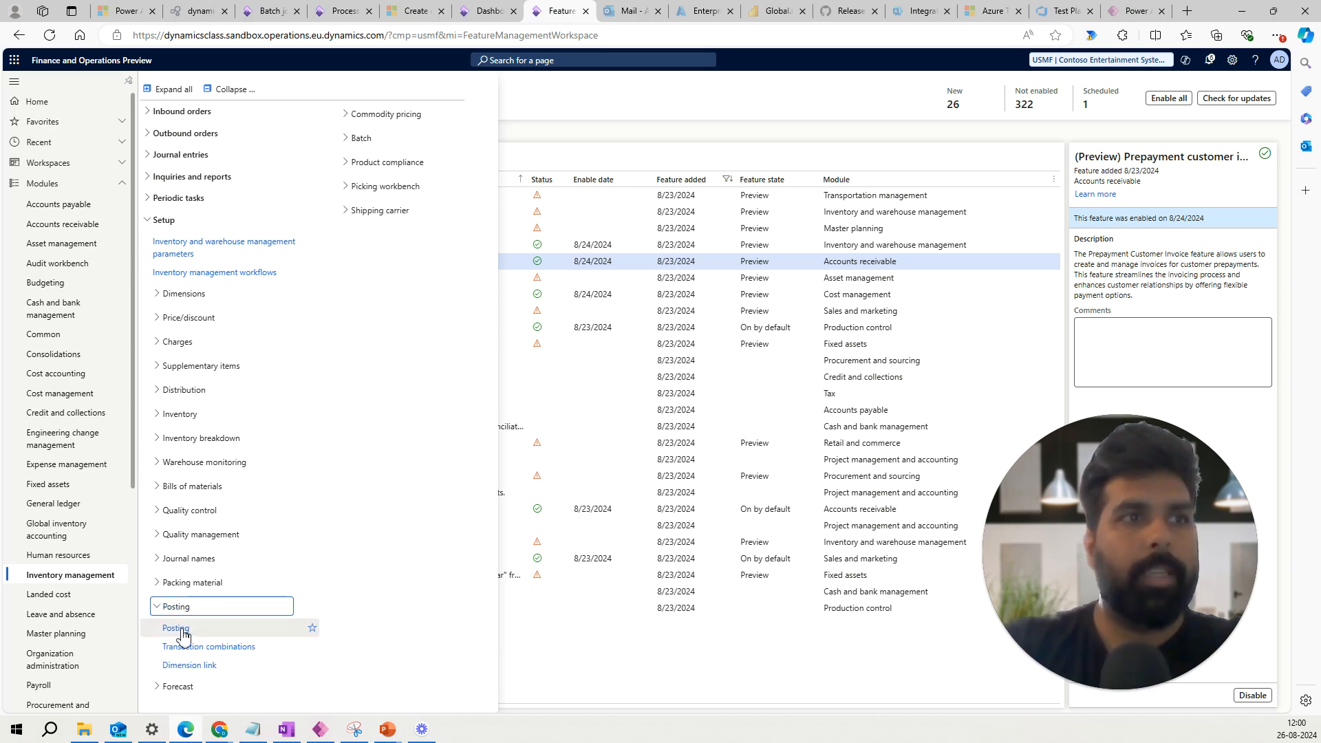
pyautogui.click(181, 630)
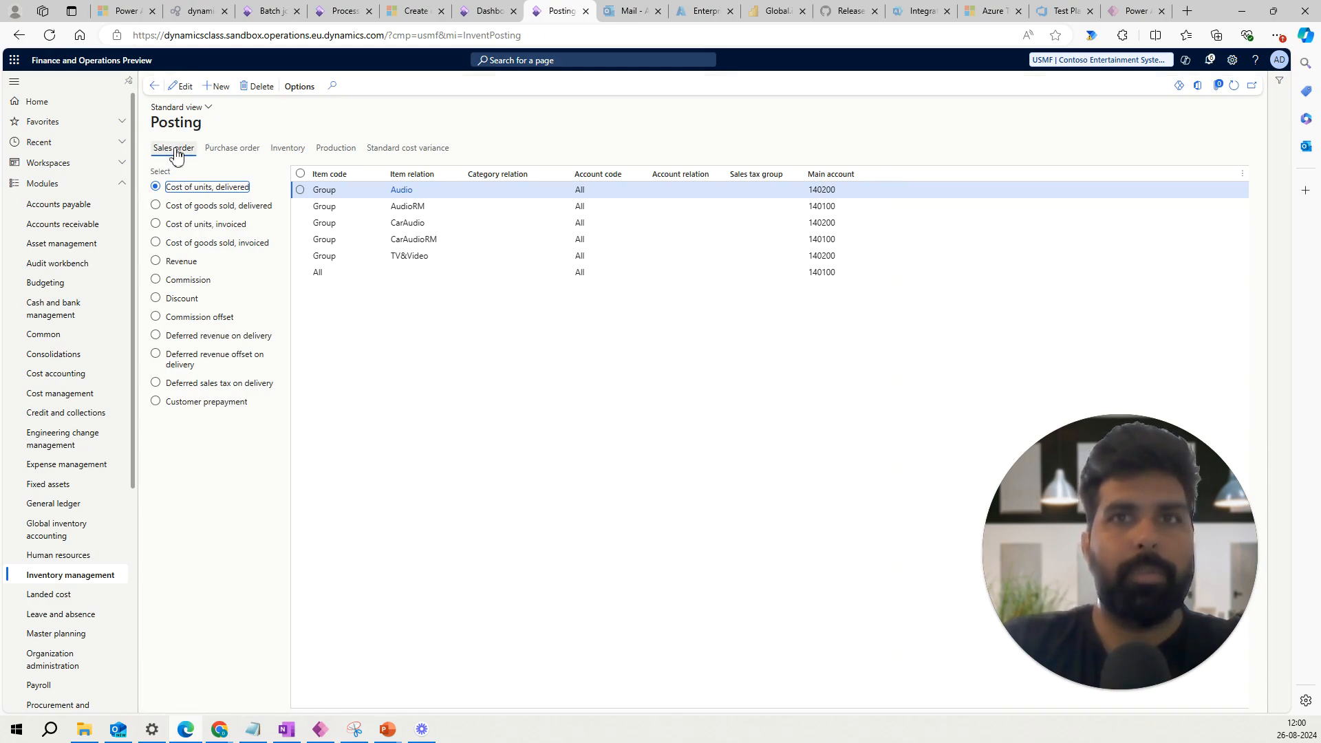
pyautogui.click(201, 403)
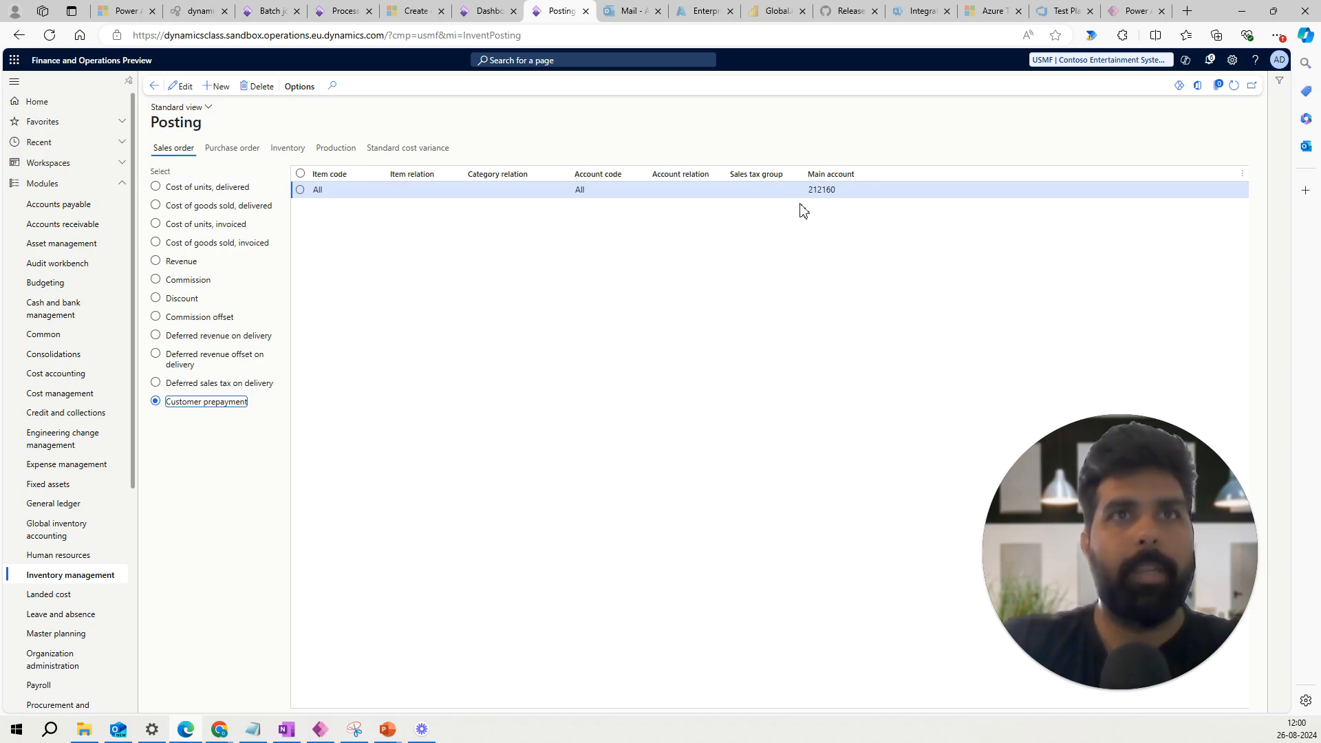
pyautogui.click(842, 196)
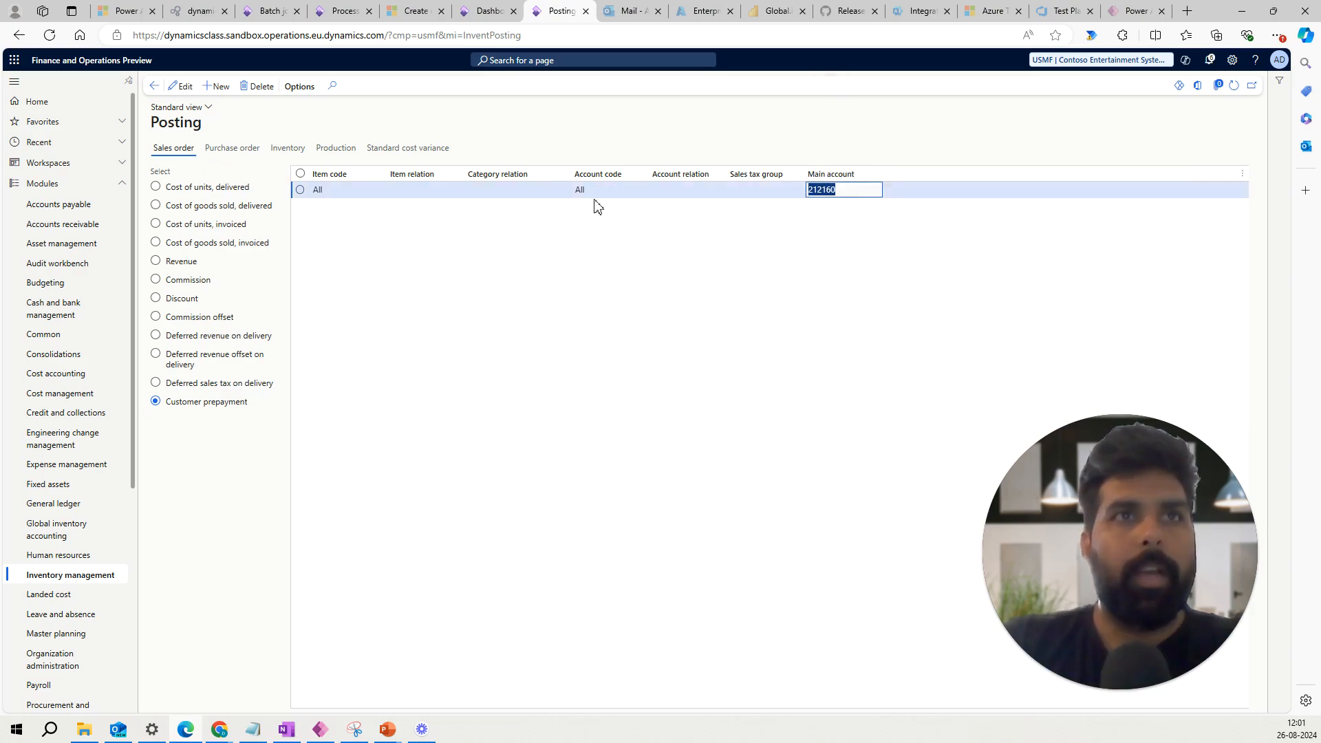
pyautogui.click(858, 348)
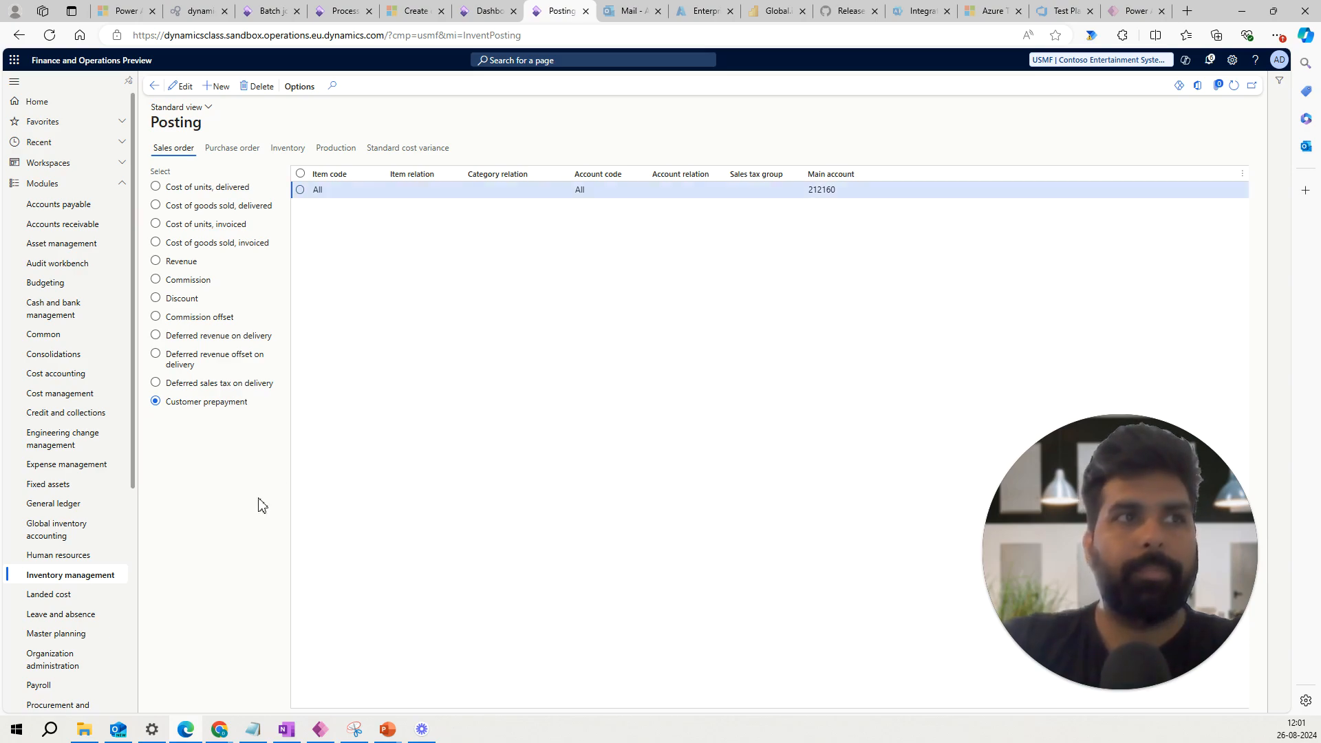
# Step: Open Accounts receivable parameters and examine the Prepayment Application Policy options under Ledger and sales tax
pyautogui.click(108, 577)
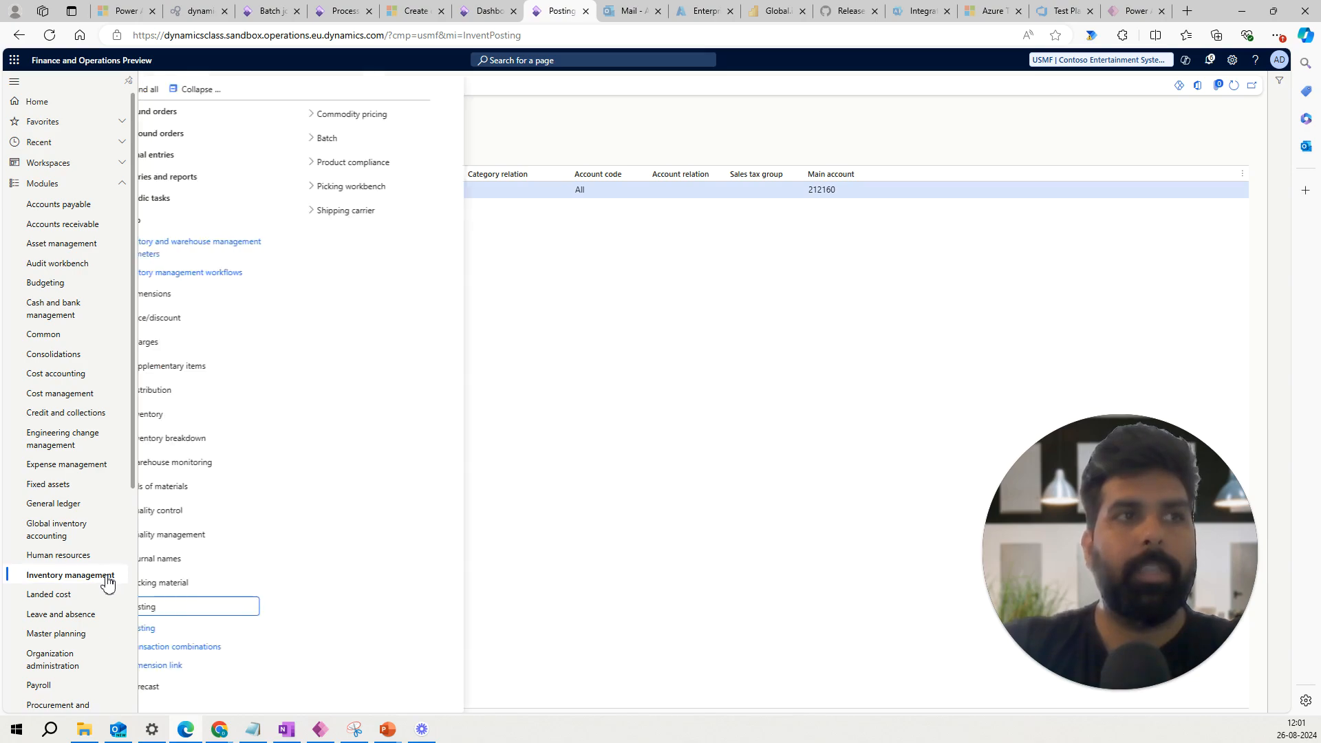
pyautogui.click(100, 227)
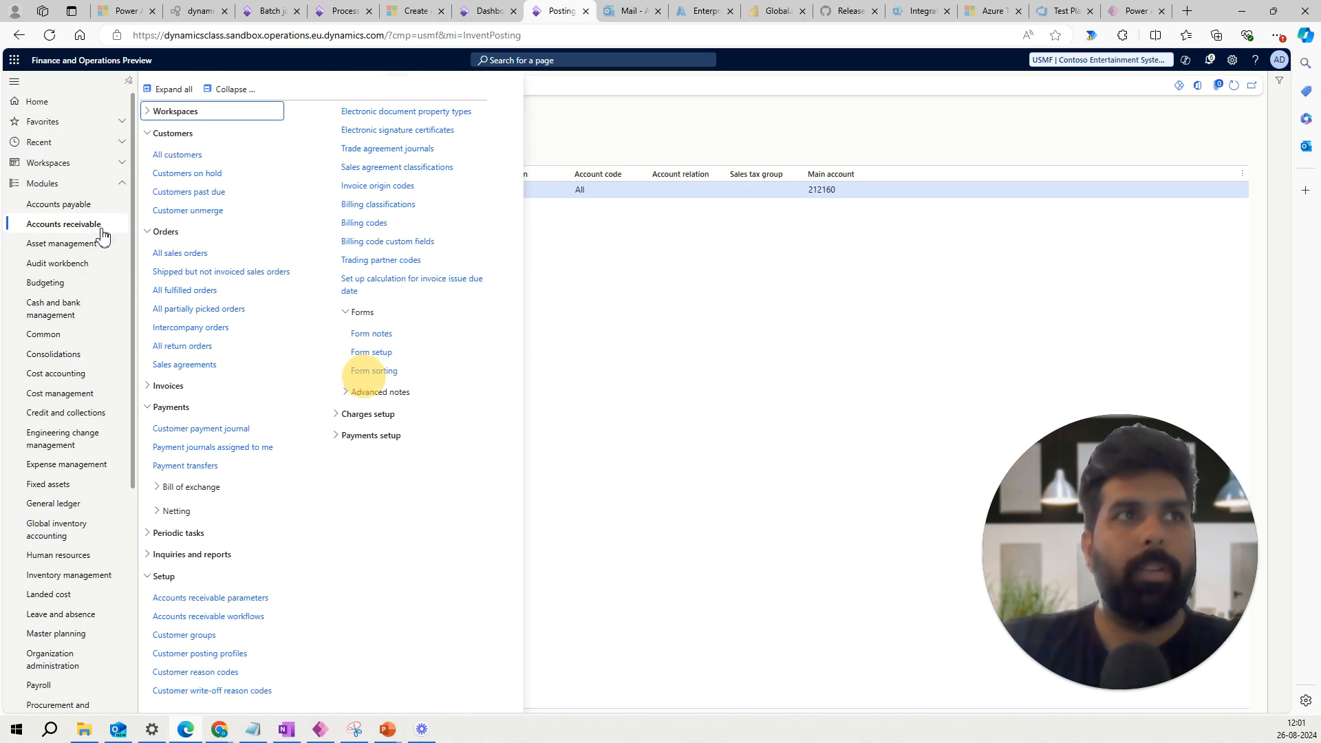
pyautogui.click(226, 92)
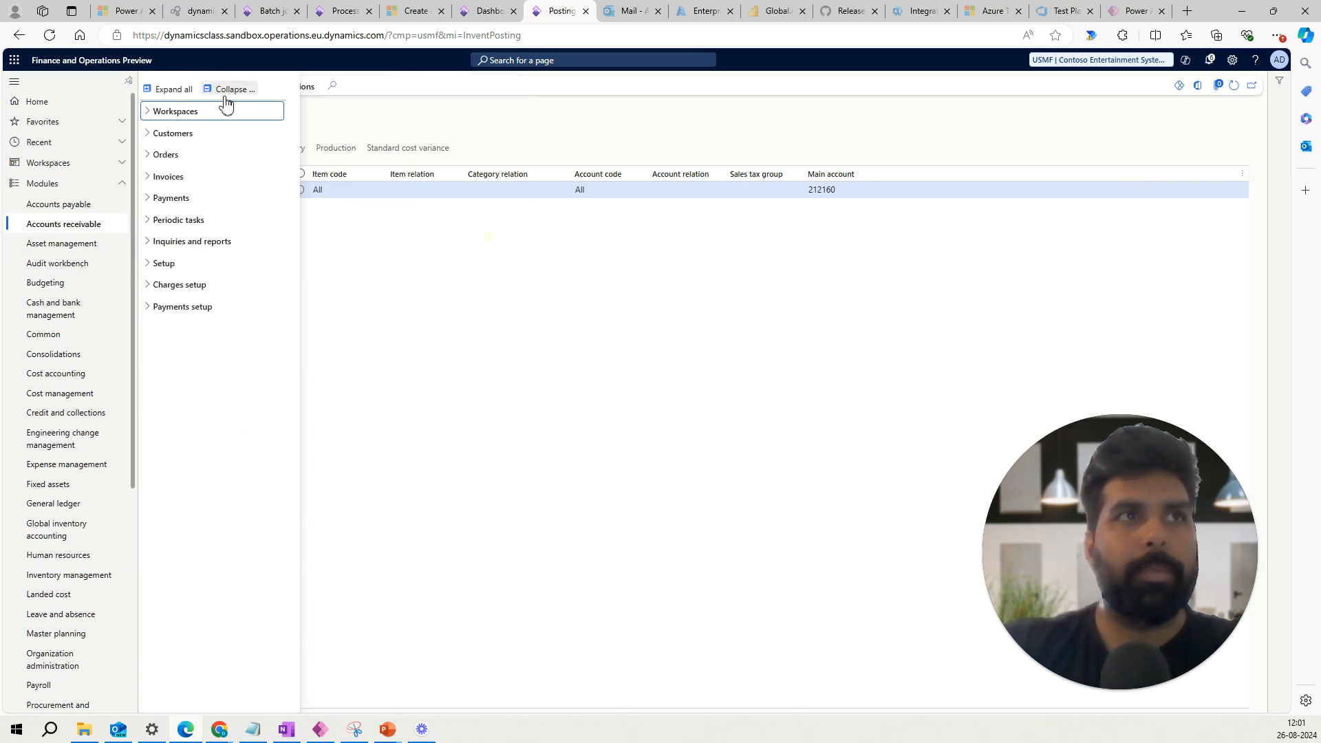
pyautogui.click(172, 265)
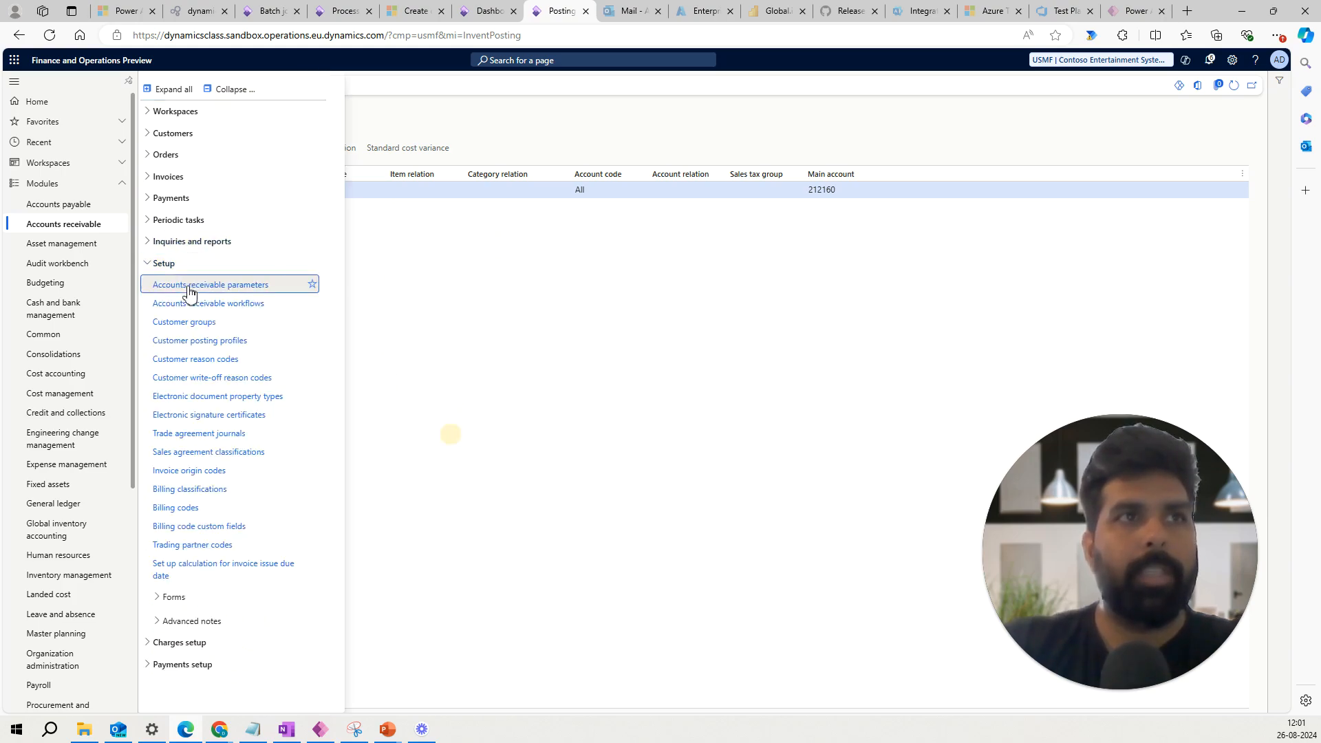
pyautogui.click(190, 284)
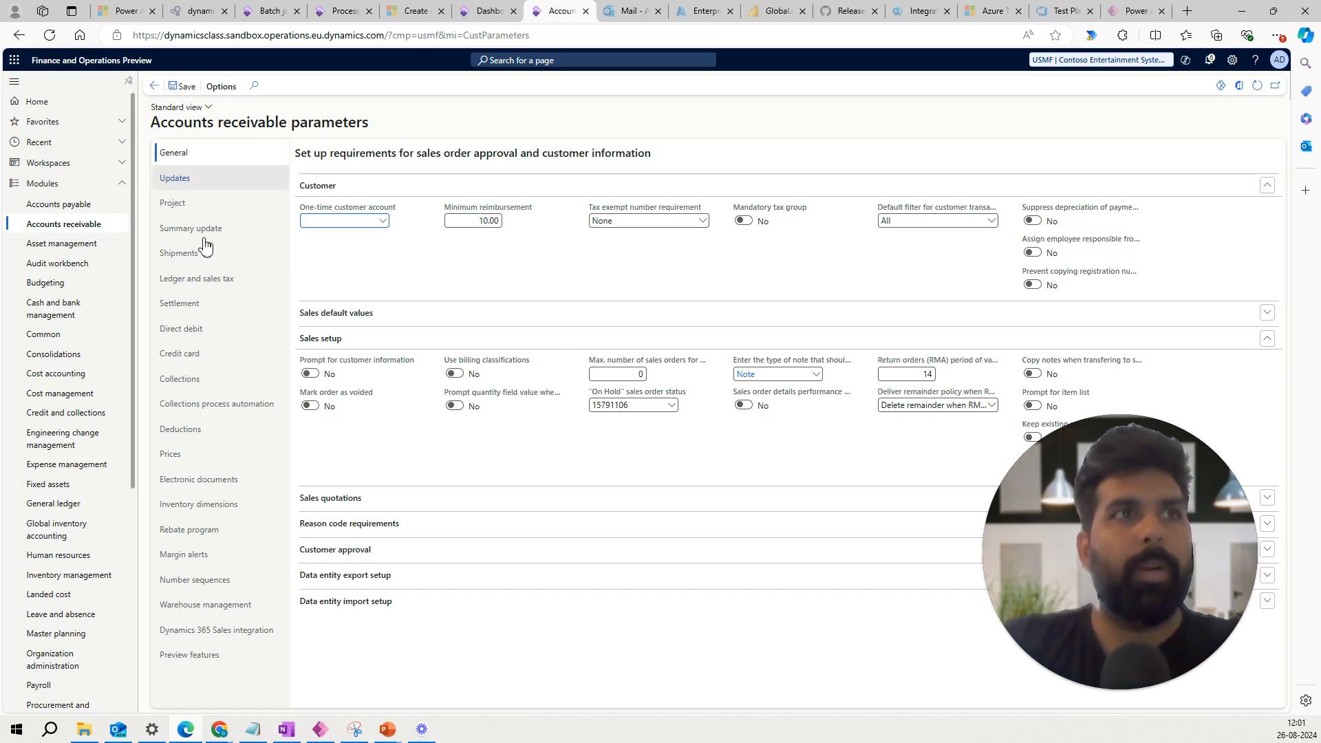
pyautogui.click(208, 282)
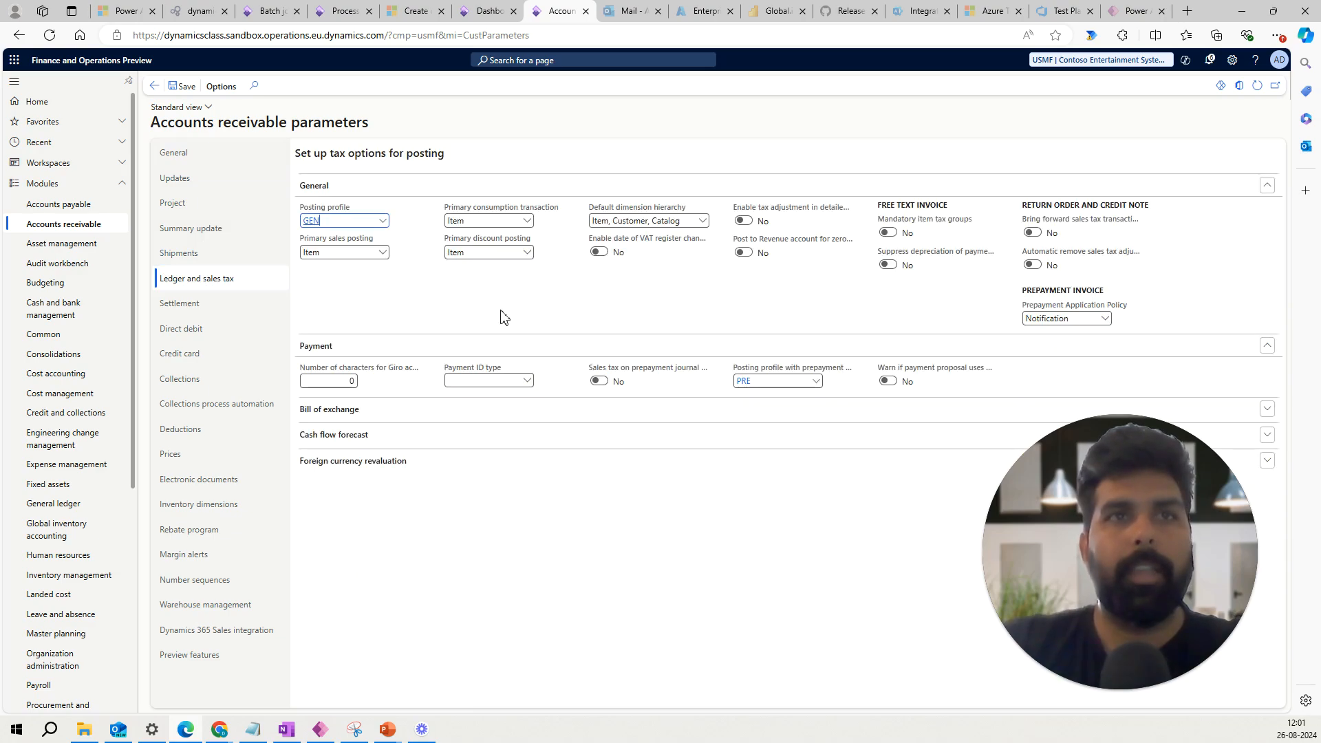
pyautogui.click(1105, 319)
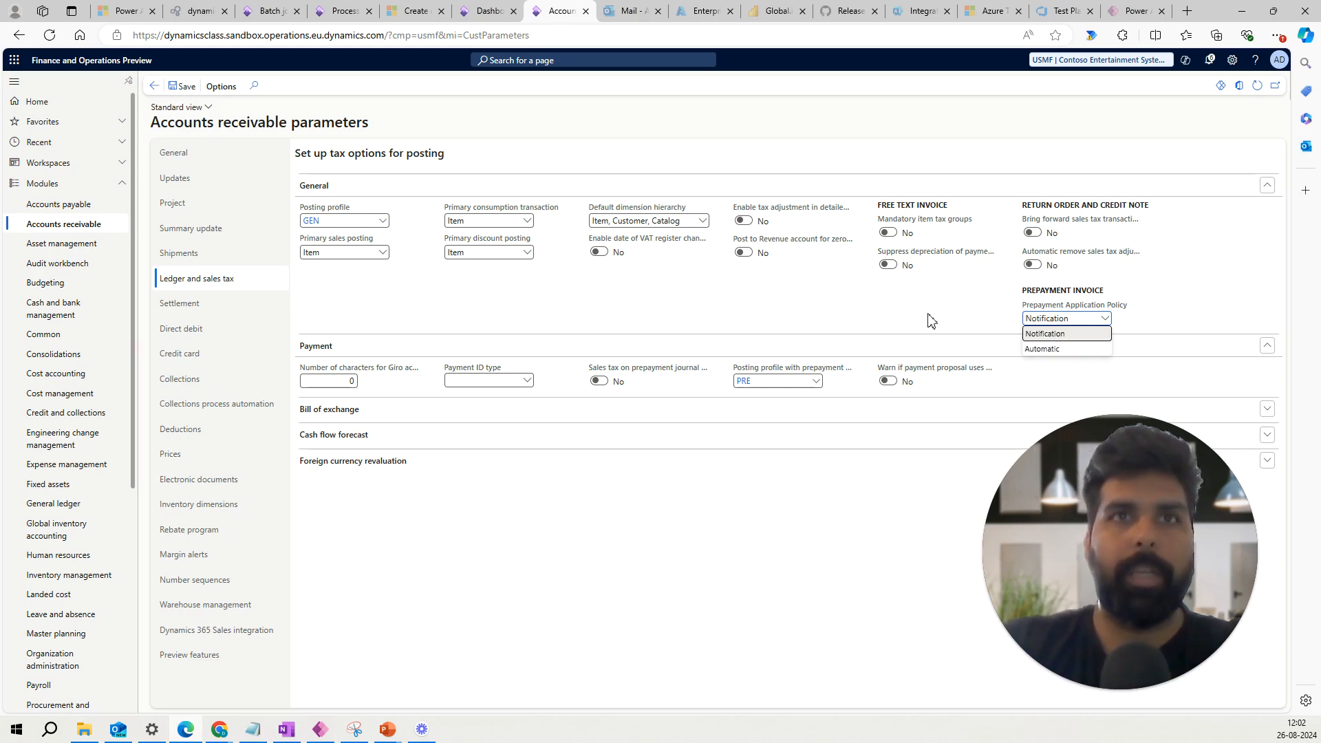
pyautogui.press('Escape')
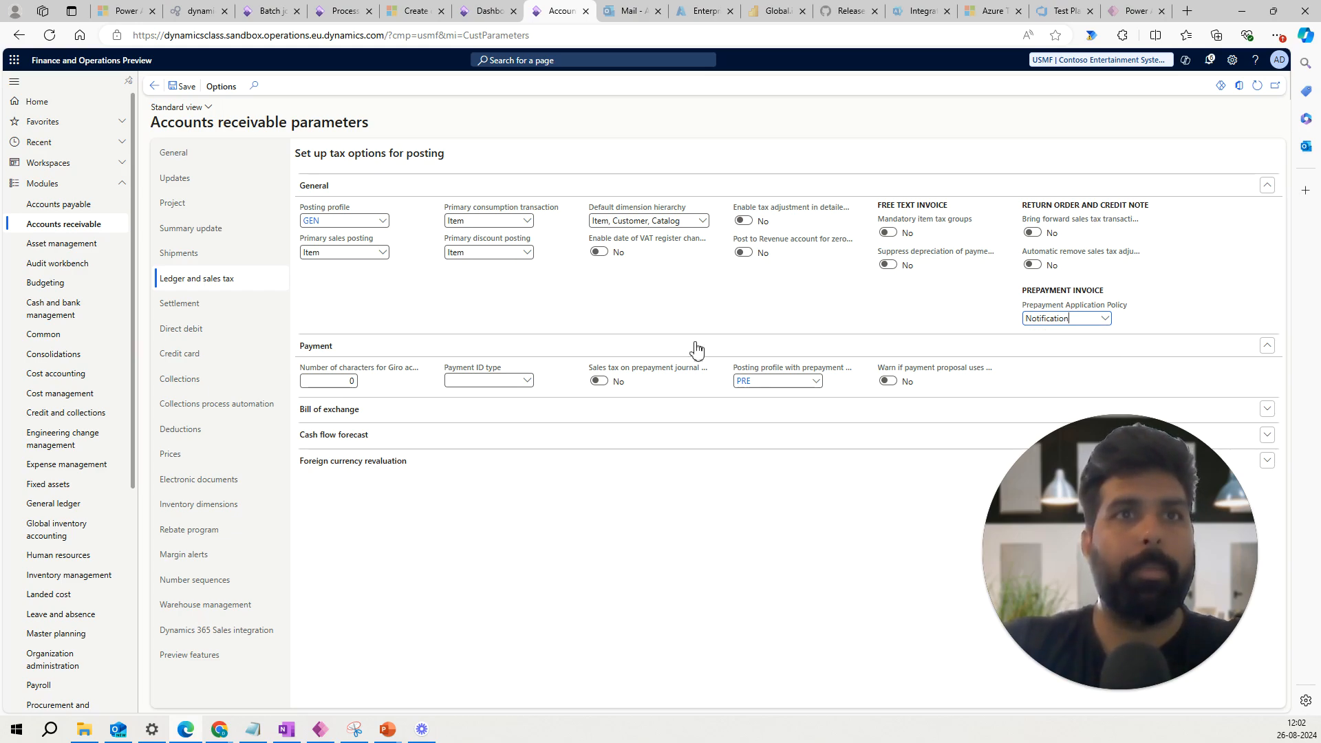
# Step: Examine the mandatory sales order check for prepayments in the Invoice section of the Updates parameters
pyautogui.click(198, 193)
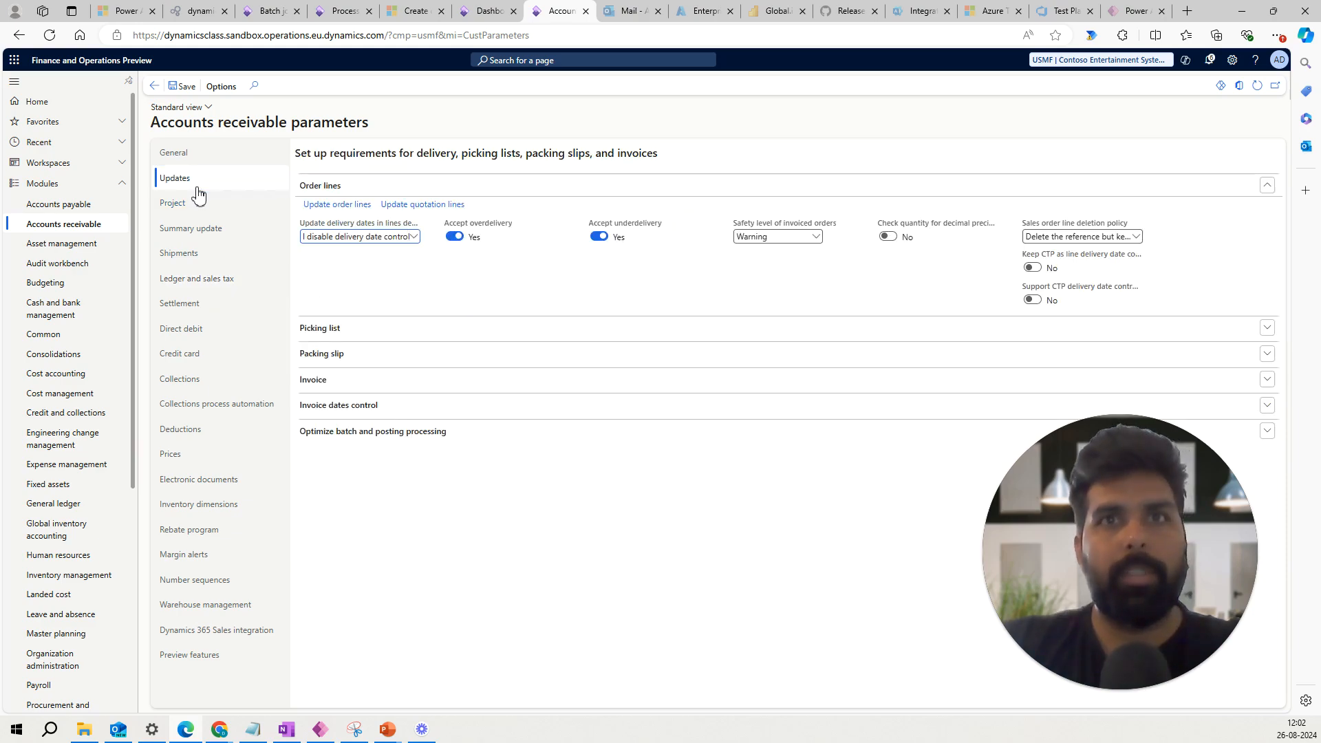
pyautogui.click(488, 386)
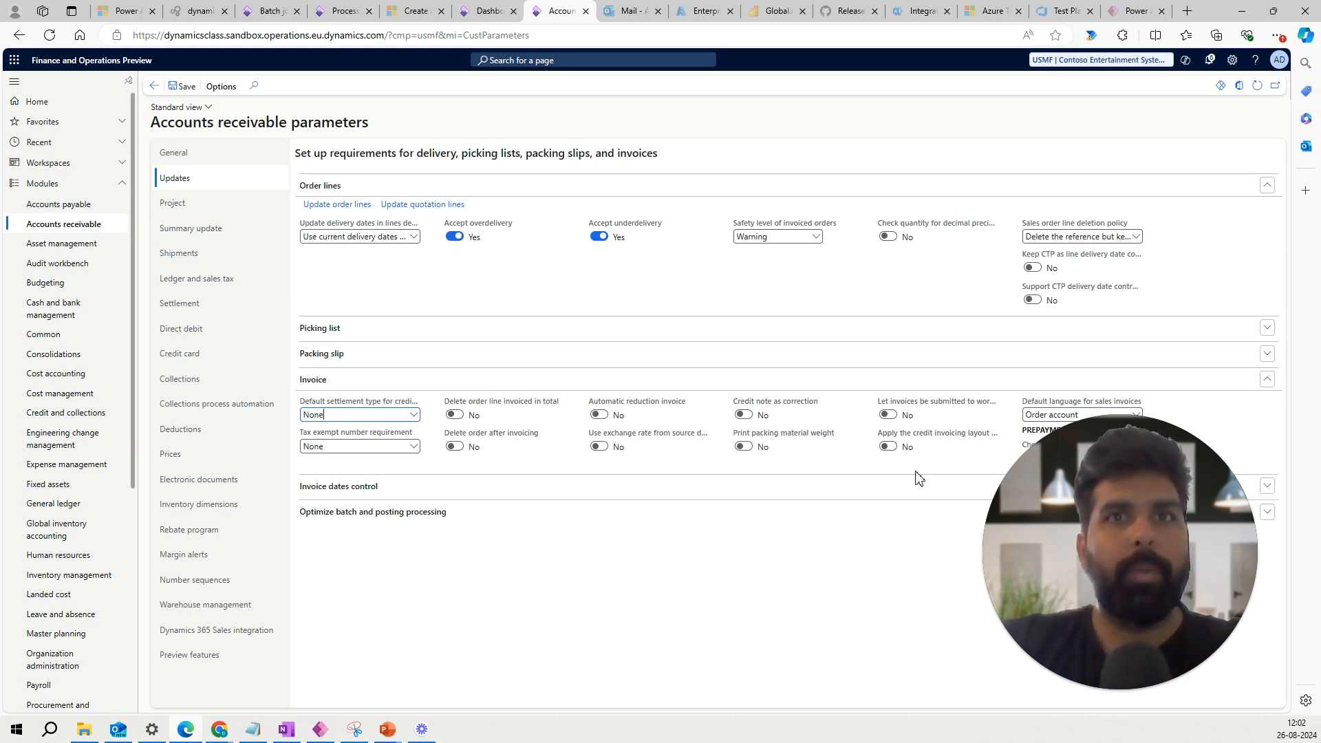
pyautogui.moveTo(1048, 536); pyautogui.dragTo(791, 534)
pyautogui.click(1034, 458)
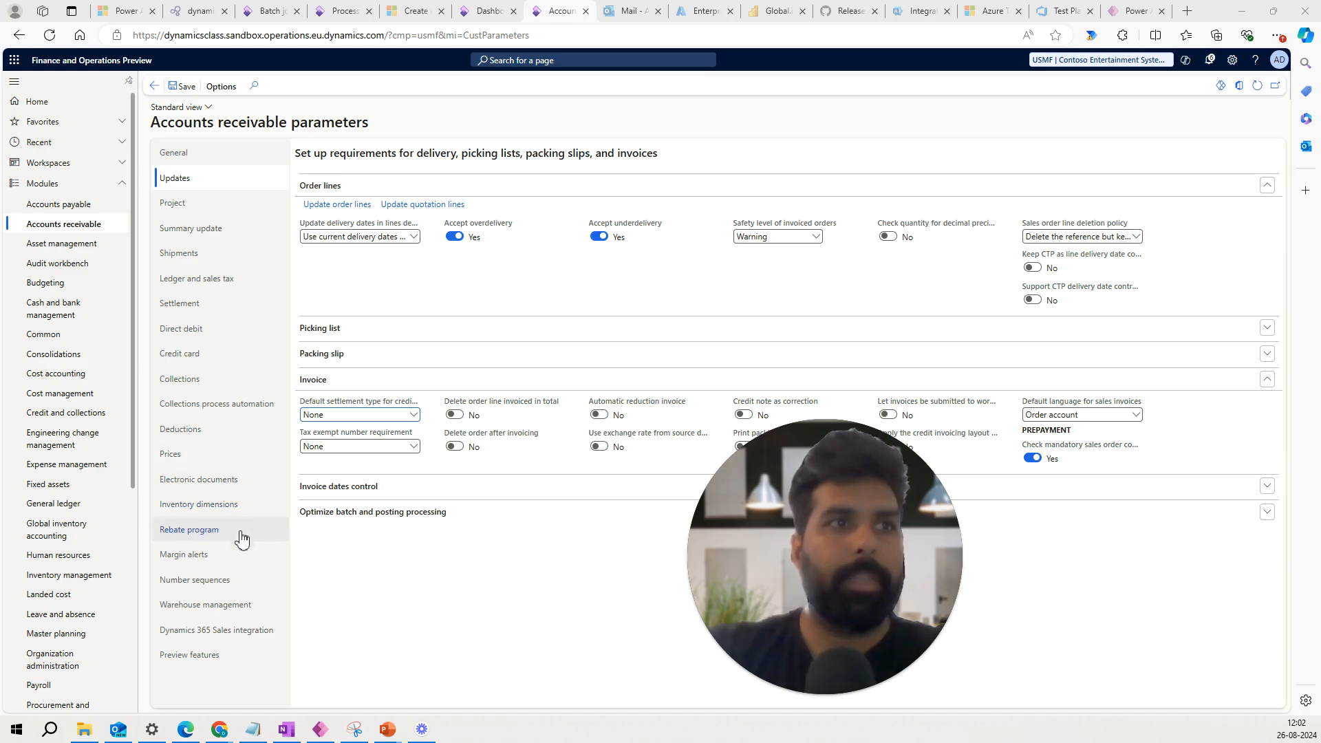
# Step: Widen the Reference column in Number sequences and review the prepayment invoice, voucher, reversal and reversal voucher sequences
pyautogui.click(221, 579)
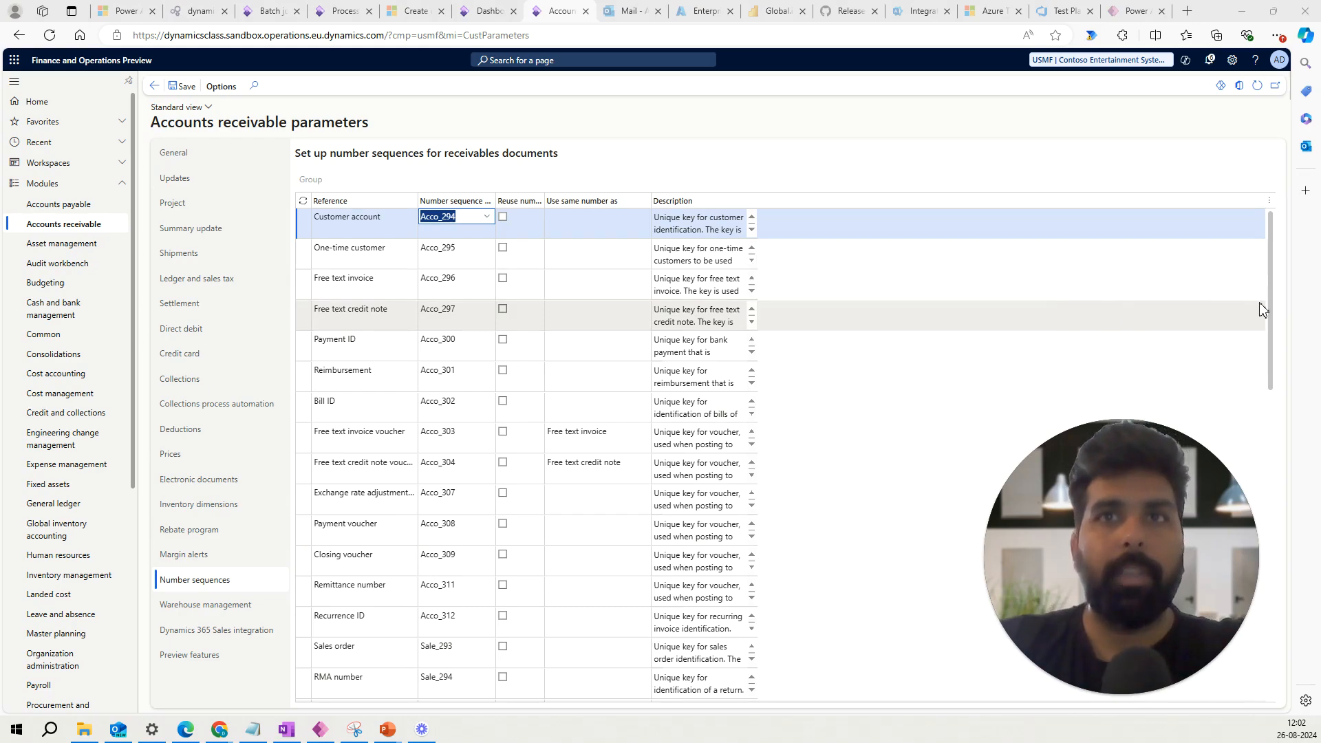
pyautogui.moveTo(1269, 302); pyautogui.dragTo(1297, 700)
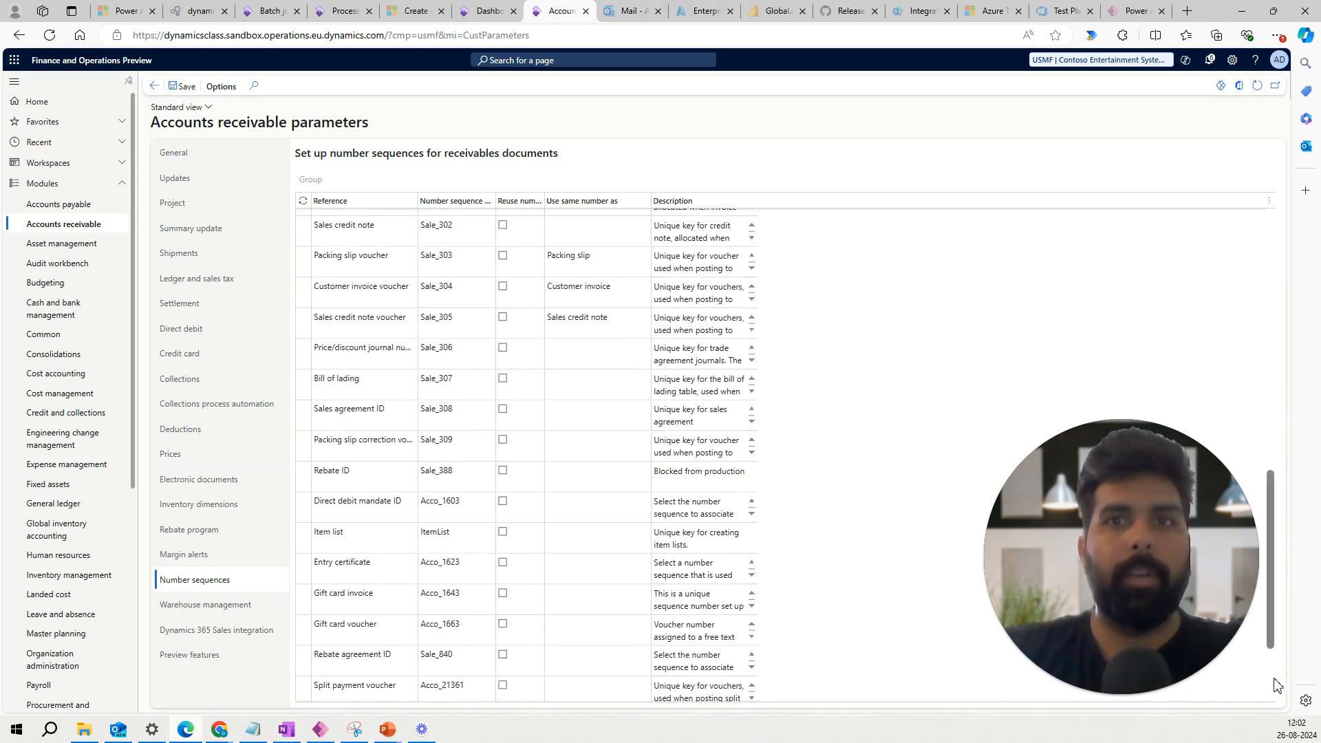
pyautogui.scroll(-2, 1277, 685)
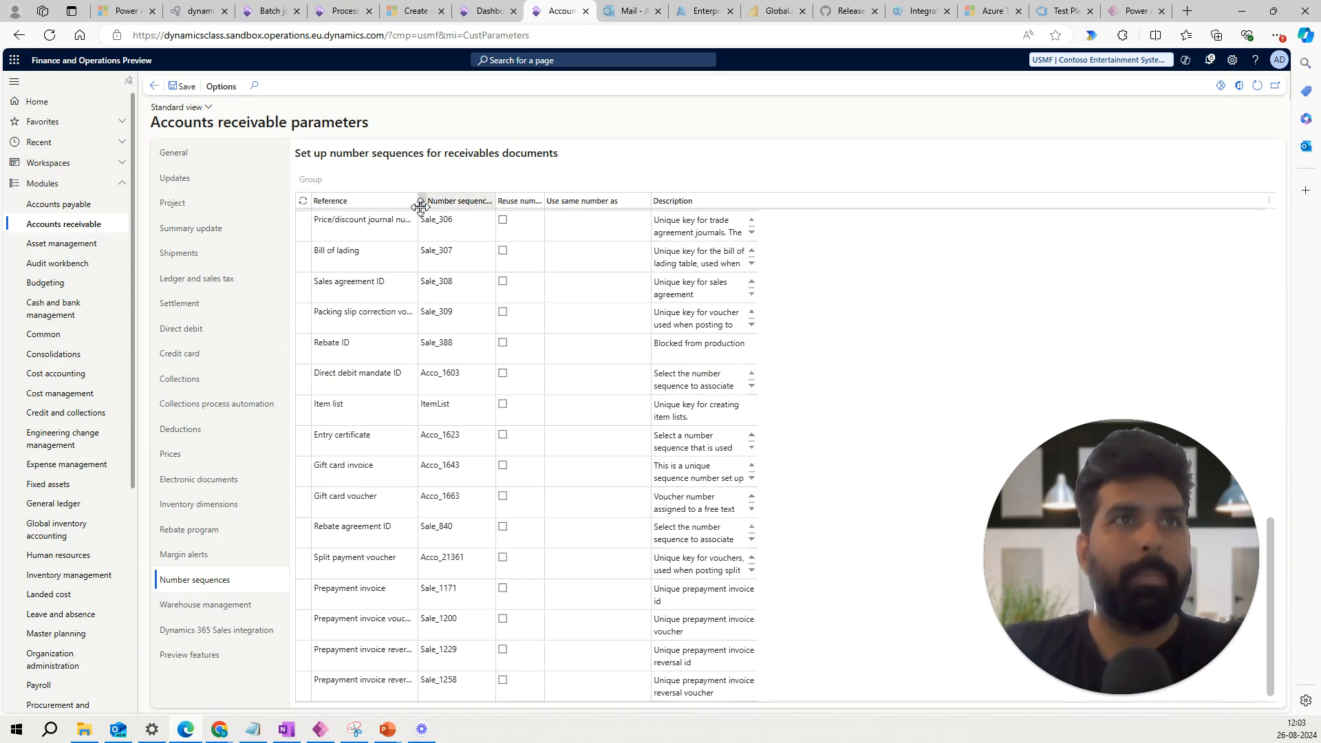
pyautogui.moveTo(421, 205); pyautogui.dragTo(507, 218)
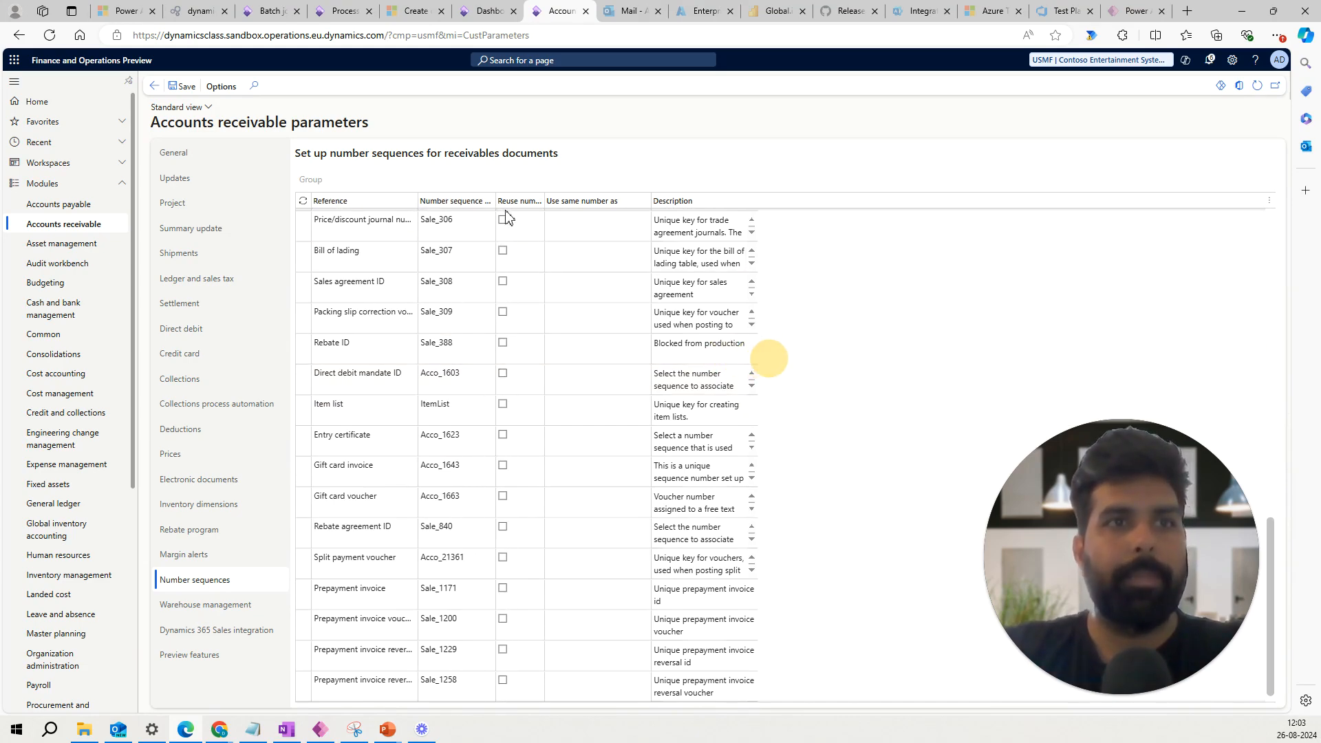
pyautogui.click(392, 606)
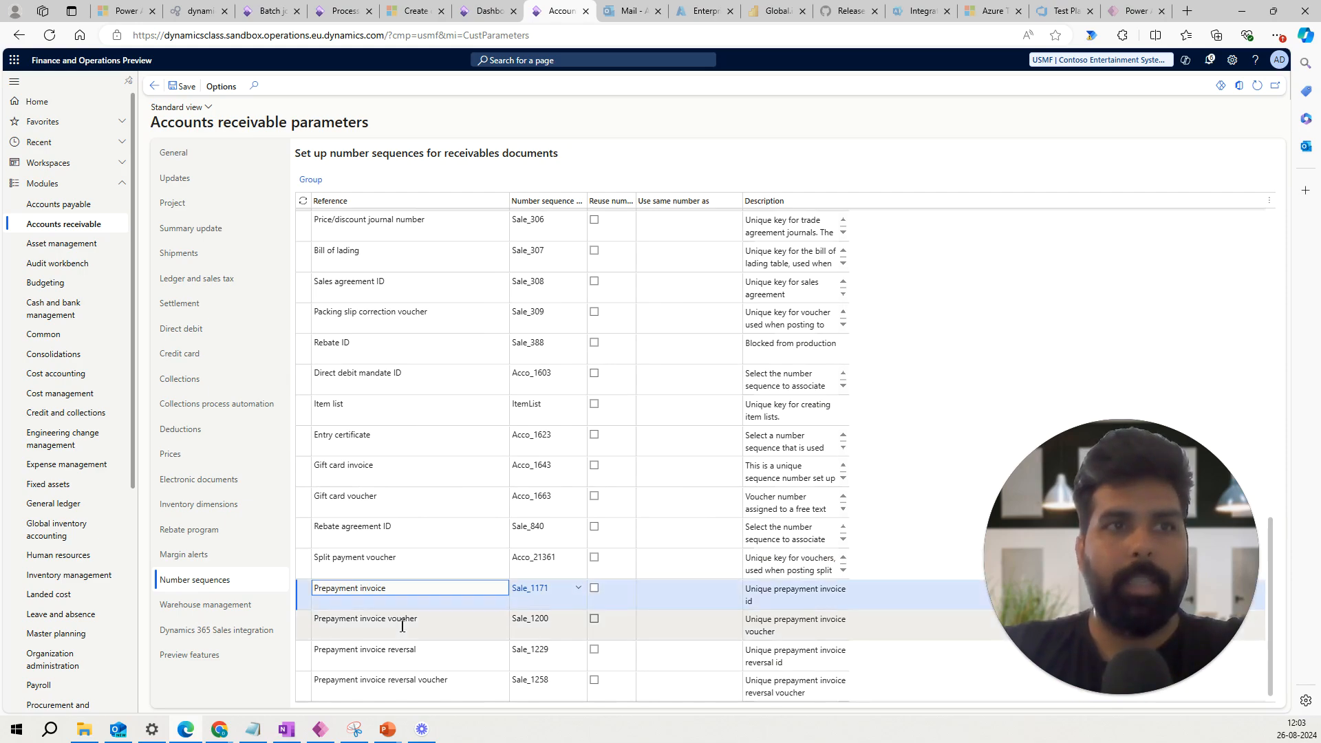
pyautogui.click(403, 623)
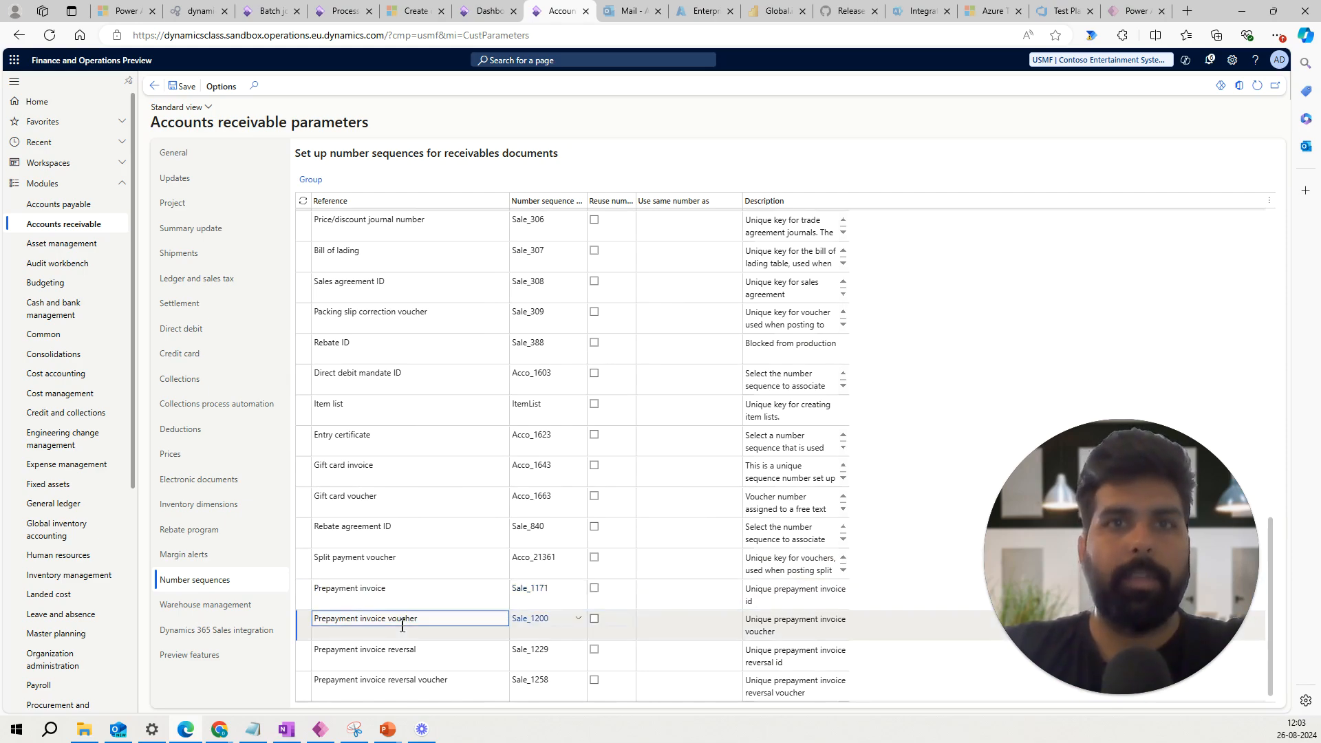
pyautogui.click(404, 652)
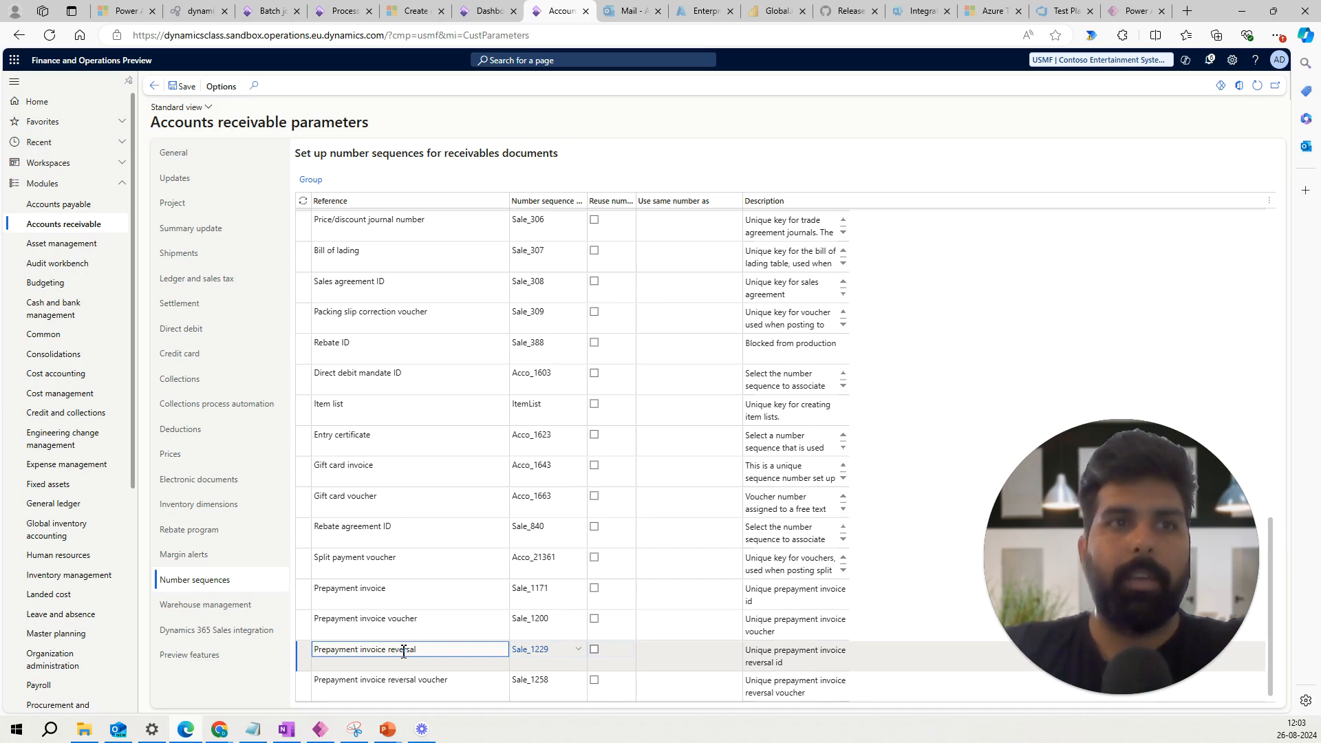
pyautogui.click(403, 676)
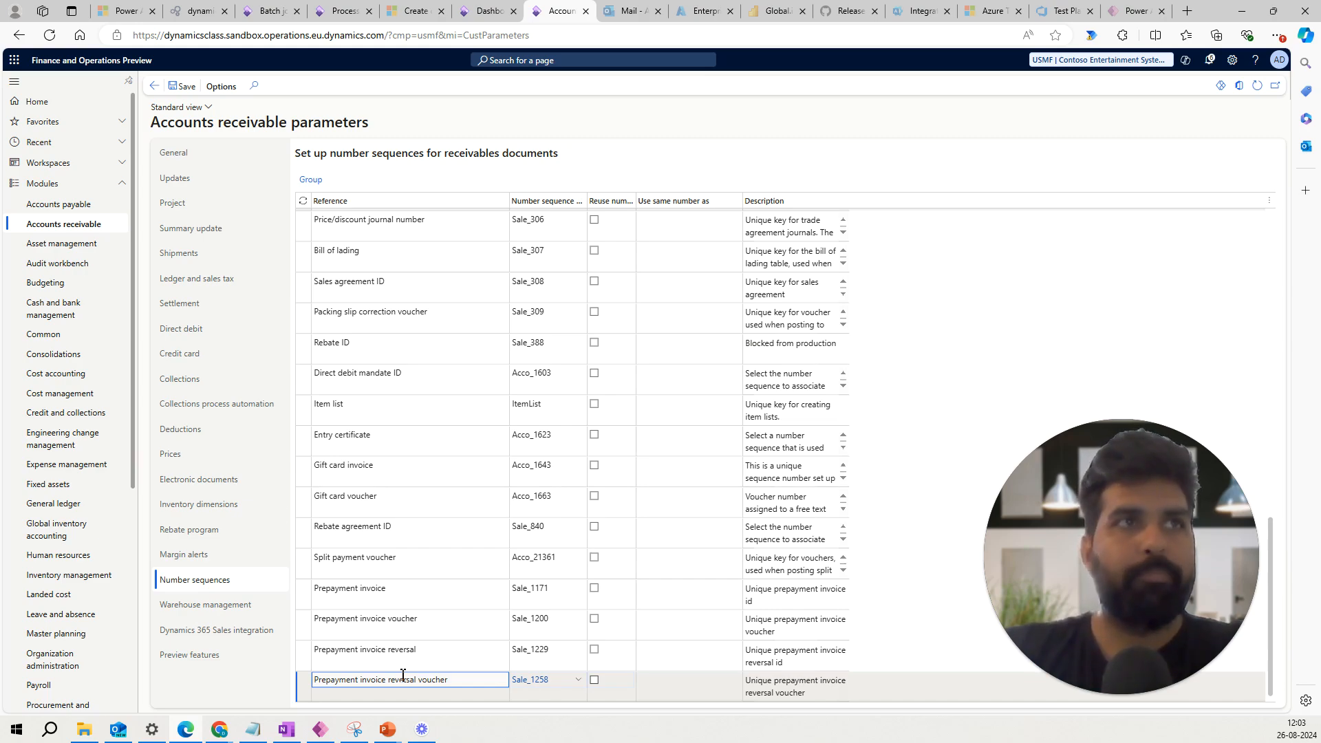
# Step: Open the Dataverse configuration repository of the Microsoft provider from the Electronic reporting workspace
pyautogui.click(108, 63)
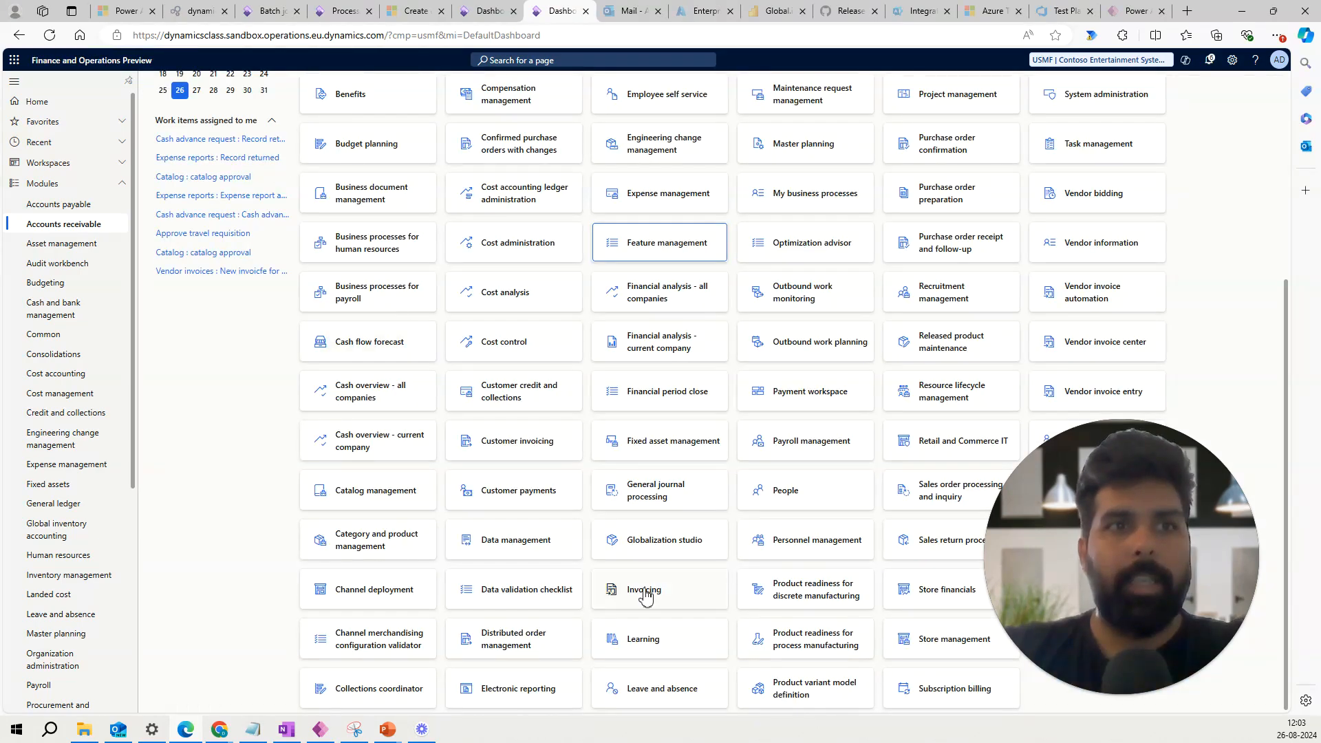
pyautogui.click(548, 690)
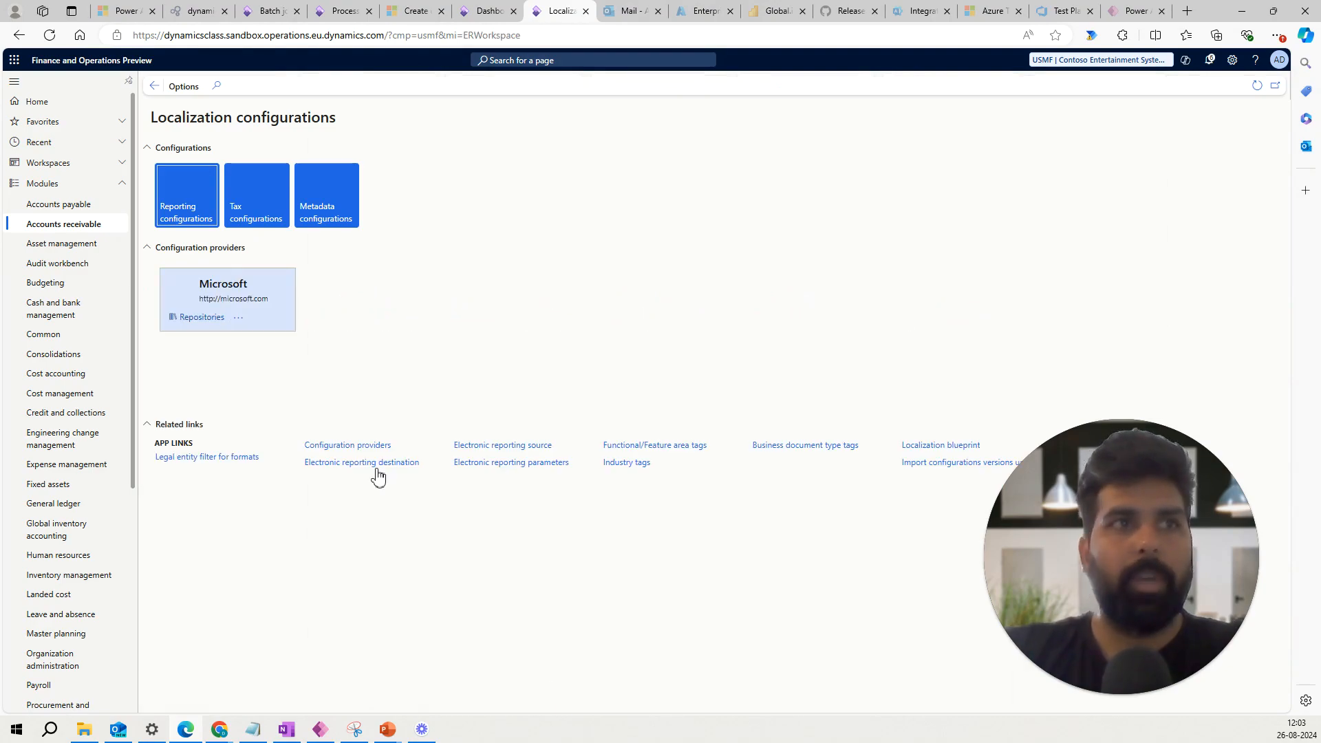
pyautogui.click(228, 317)
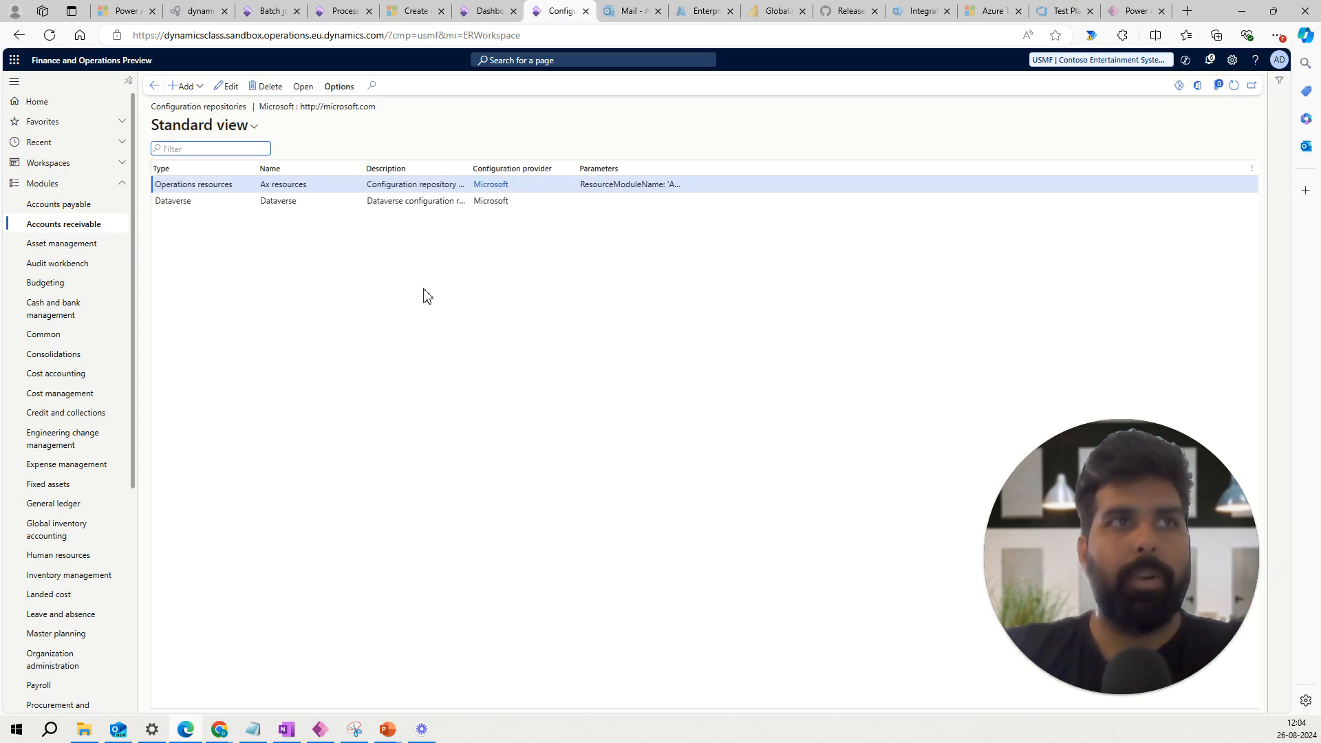
pyautogui.click(325, 203)
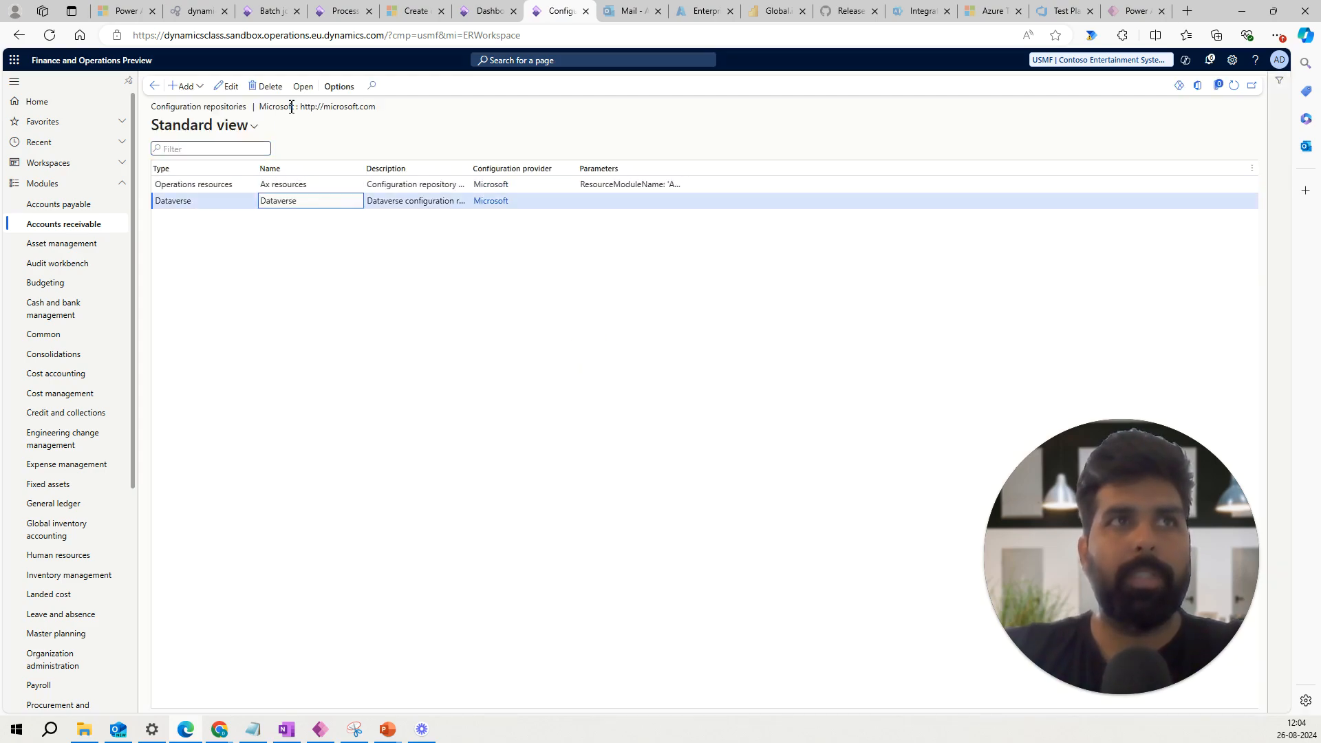
pyautogui.click(303, 88)
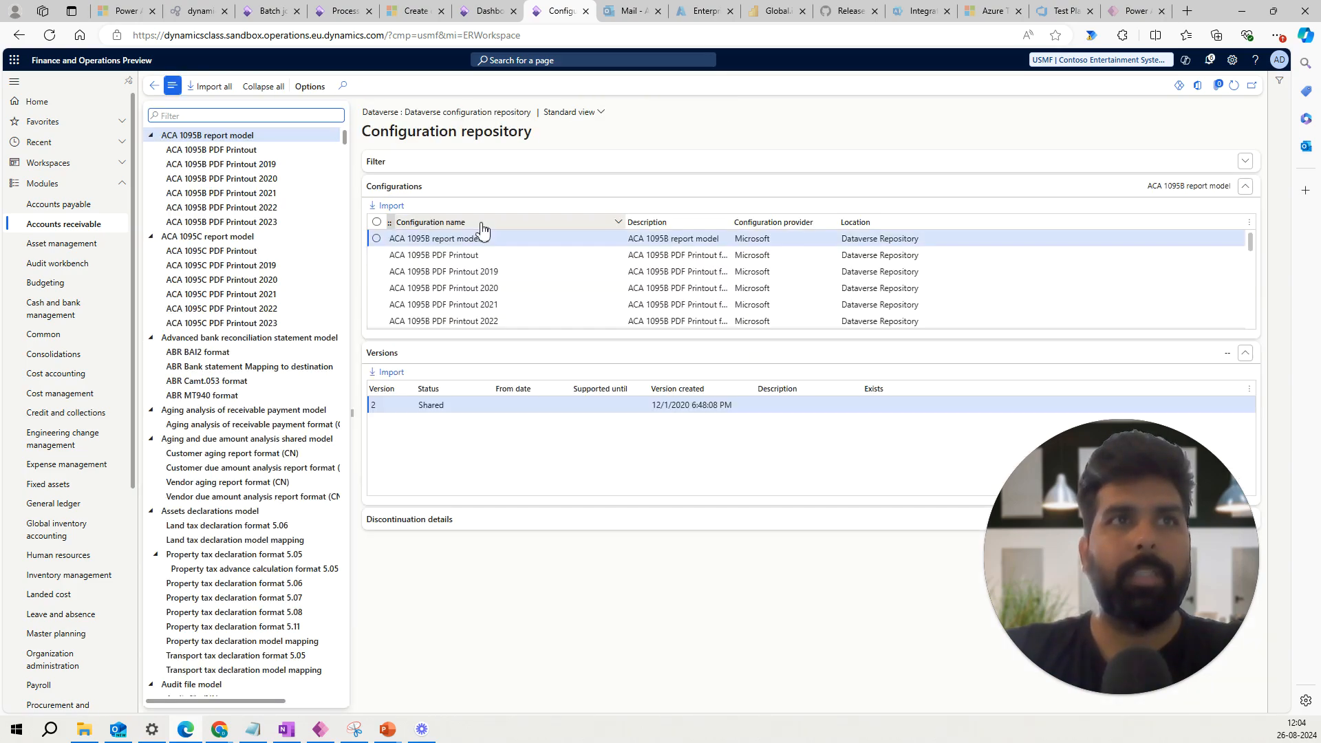
# Step: Filter the repository's configuration names by "prepayment" and check the version of the Prepayment invoice template
pyautogui.click(484, 227)
pyautogui.write('prepayment')
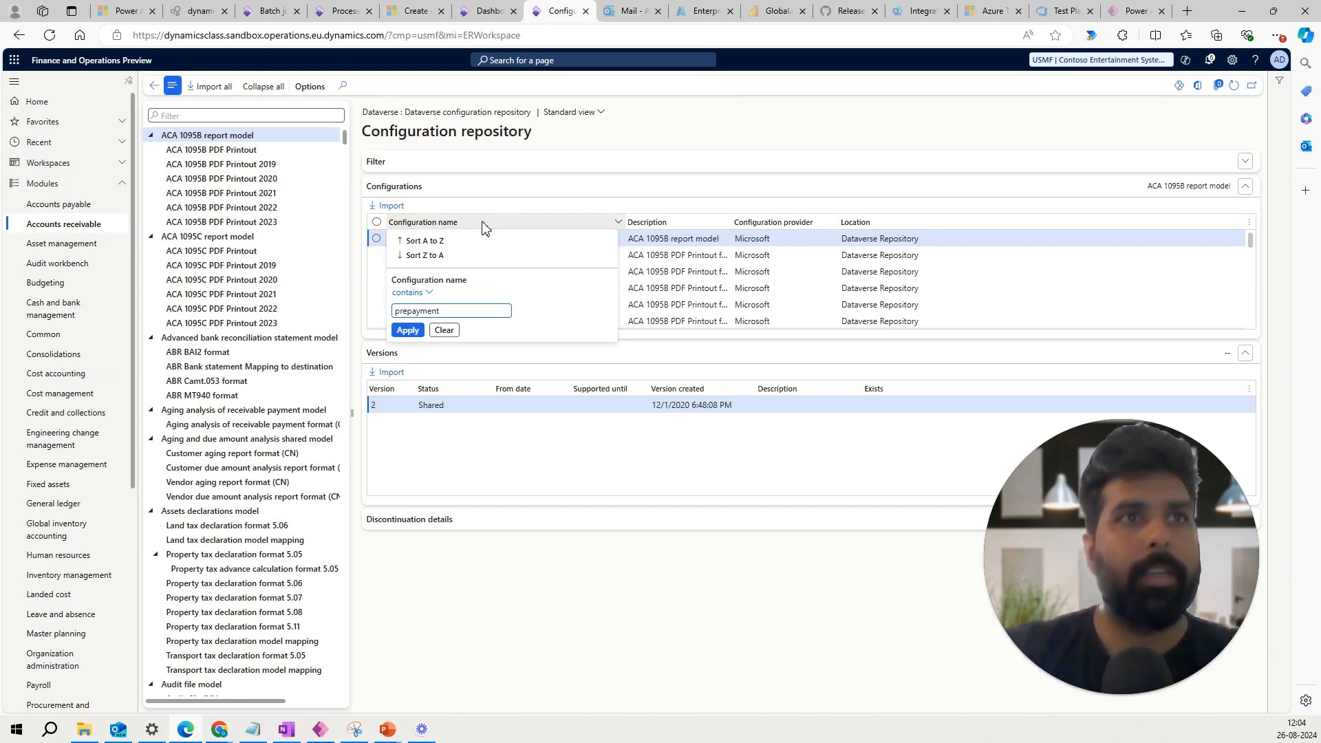
pyautogui.press('Return')
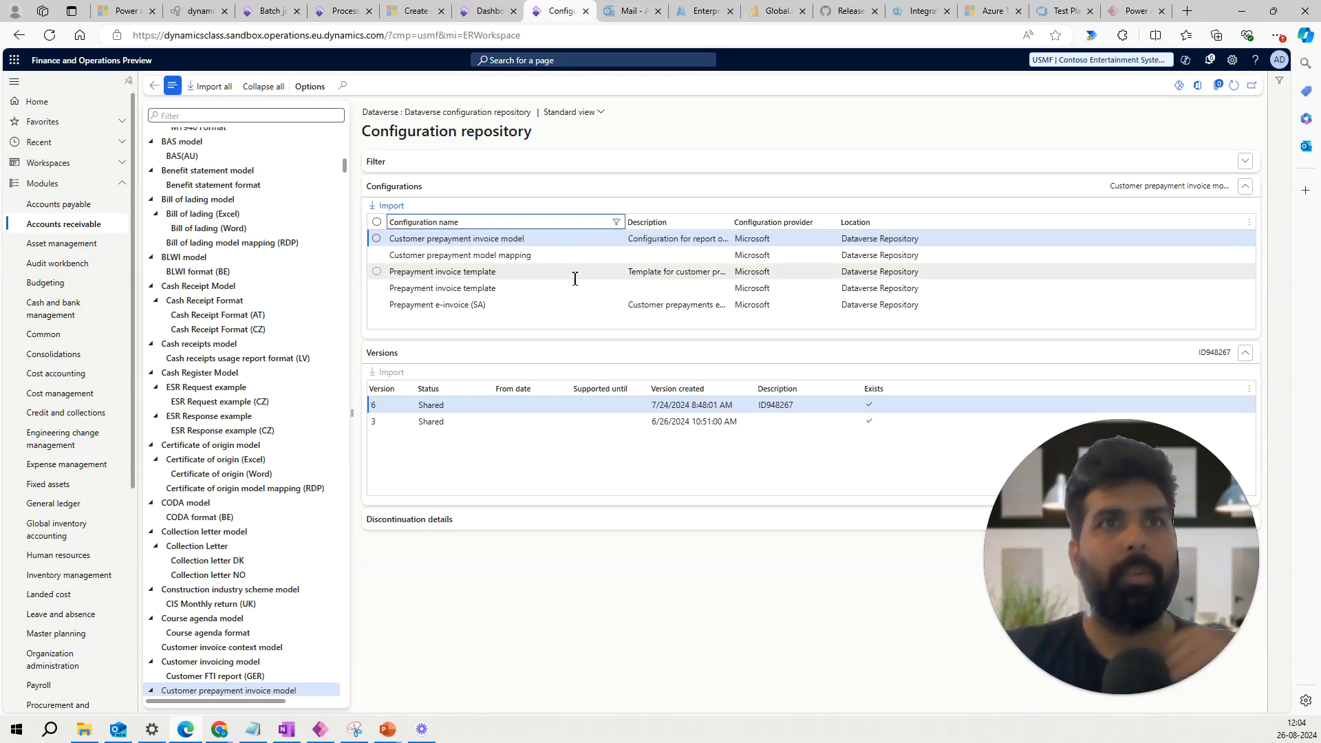
pyautogui.click(541, 274)
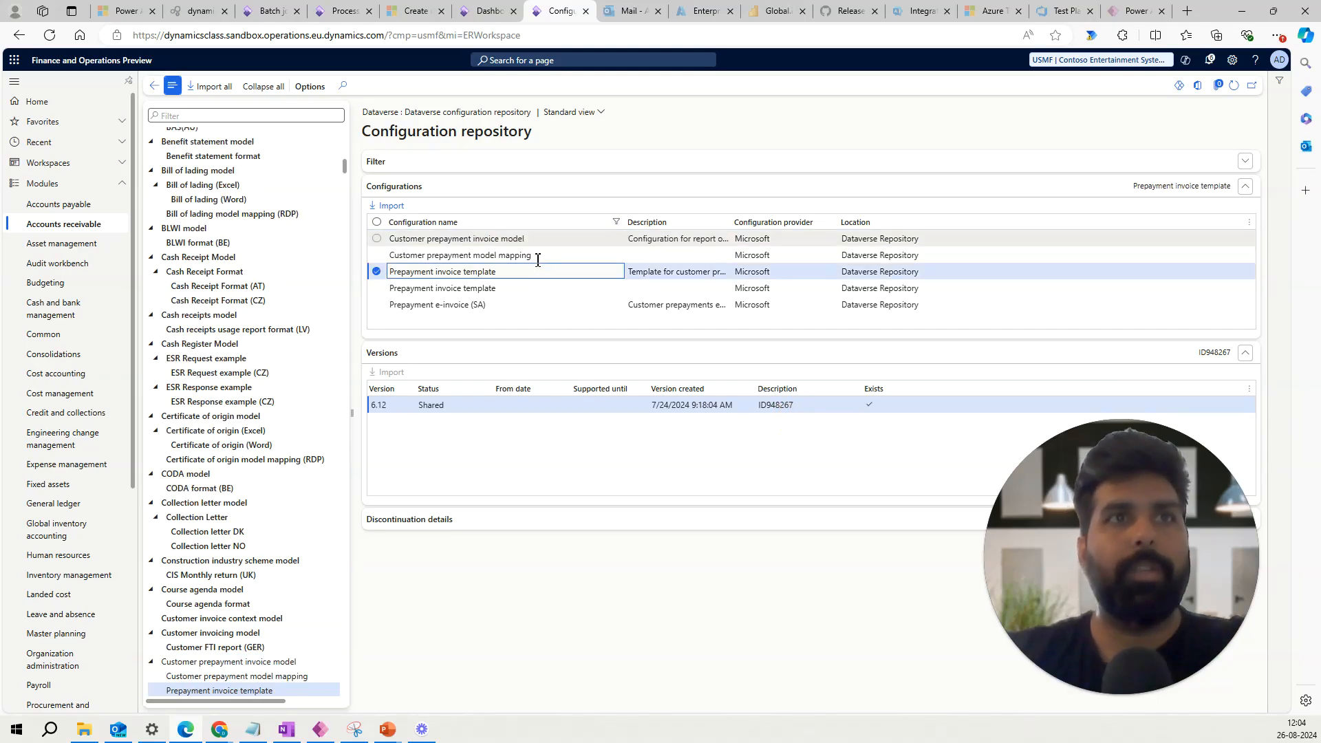
# Step: Return to the Electronic reporting workspace and open the reporting configurations to review the Customer prepayment invoice model
pyautogui.click(154, 91)
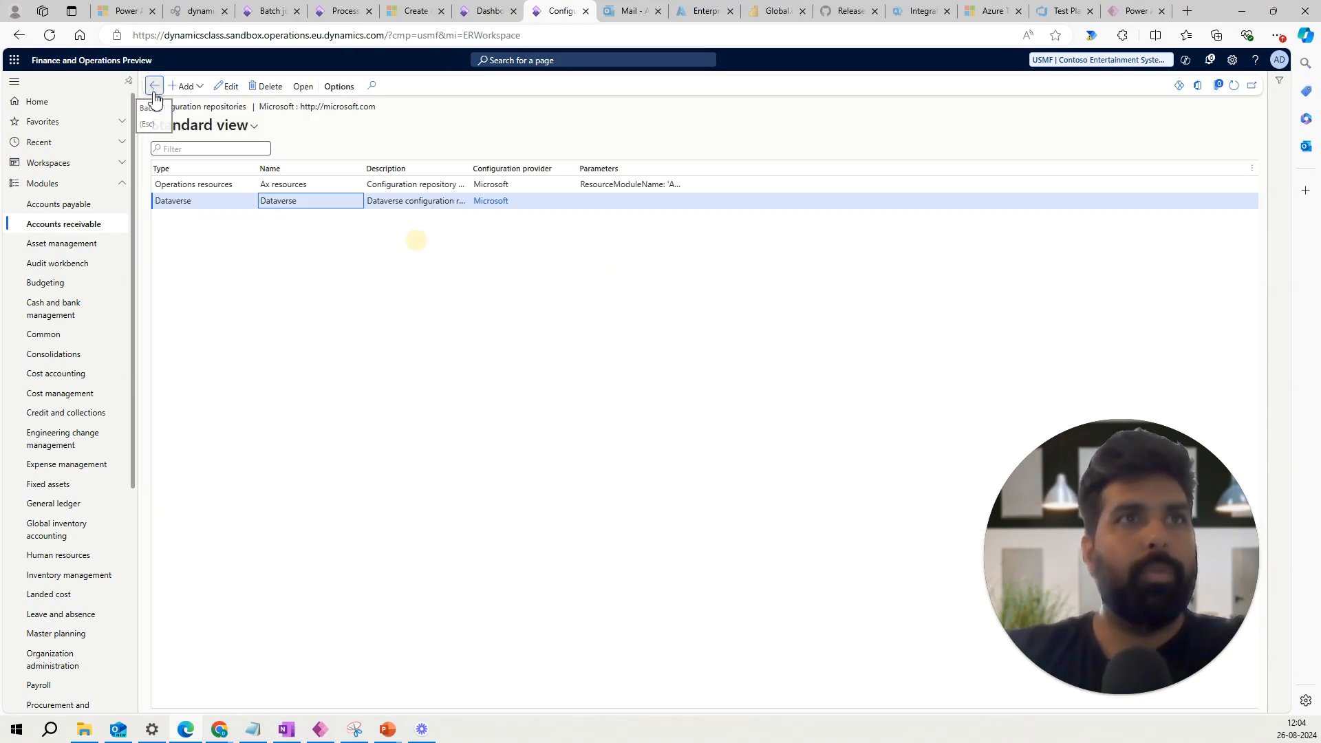
pyautogui.click(154, 89)
pyautogui.click(184, 182)
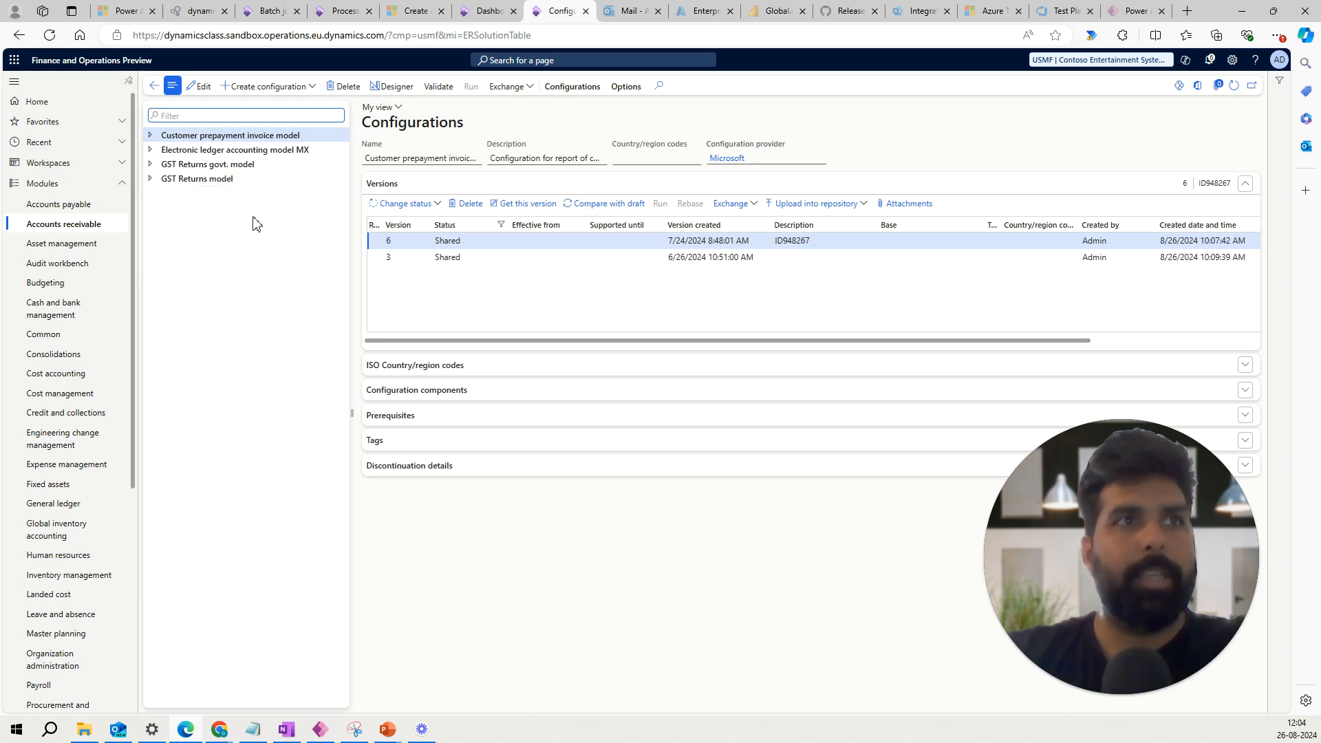
# Step: Open Accounts receivable parameters and check the Prepayment invoice format under Electronic documents
pyautogui.click(110, 227)
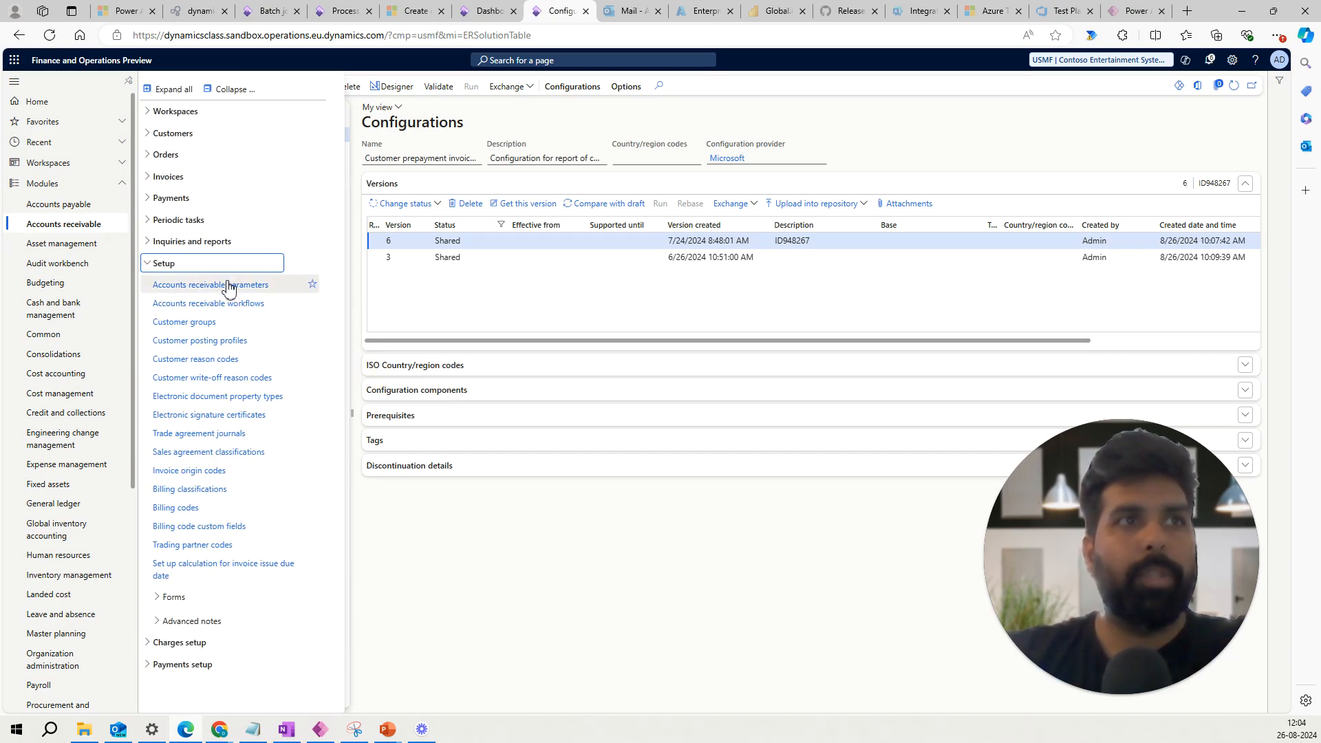
pyautogui.click(230, 288)
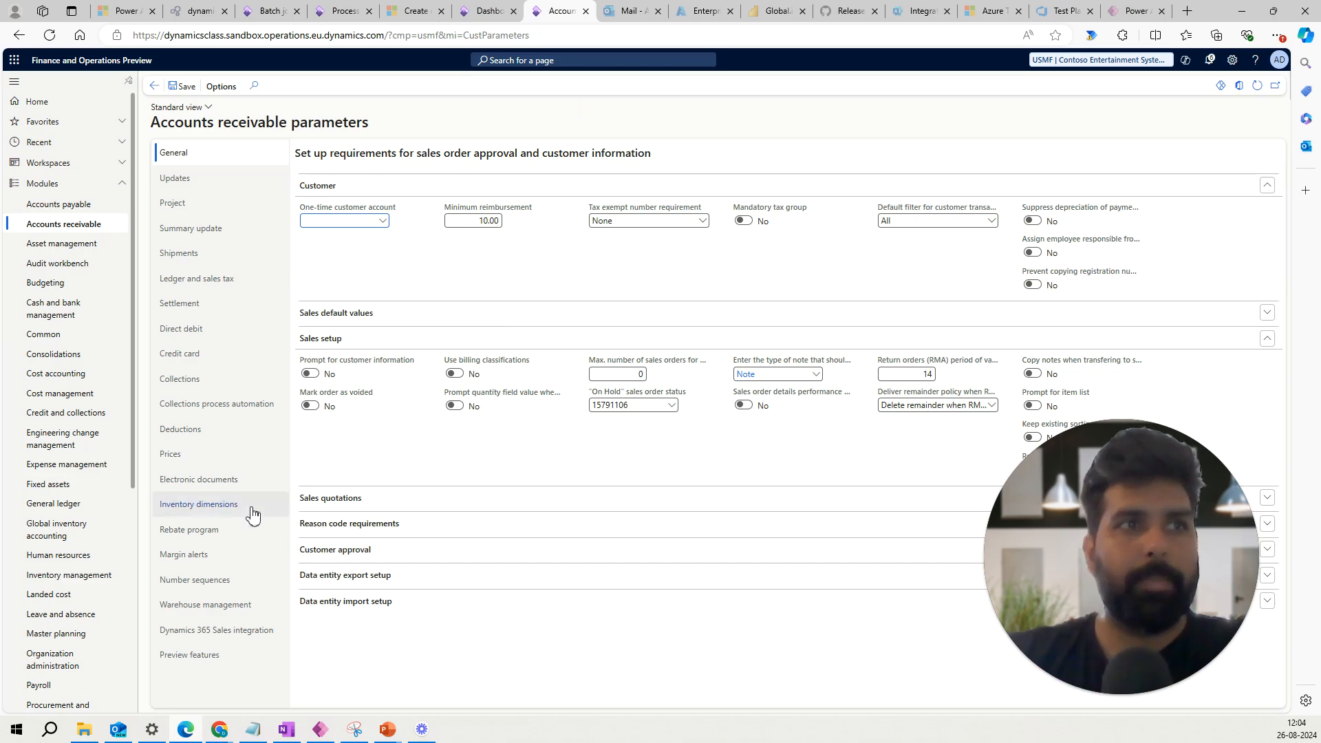
pyautogui.click(245, 485)
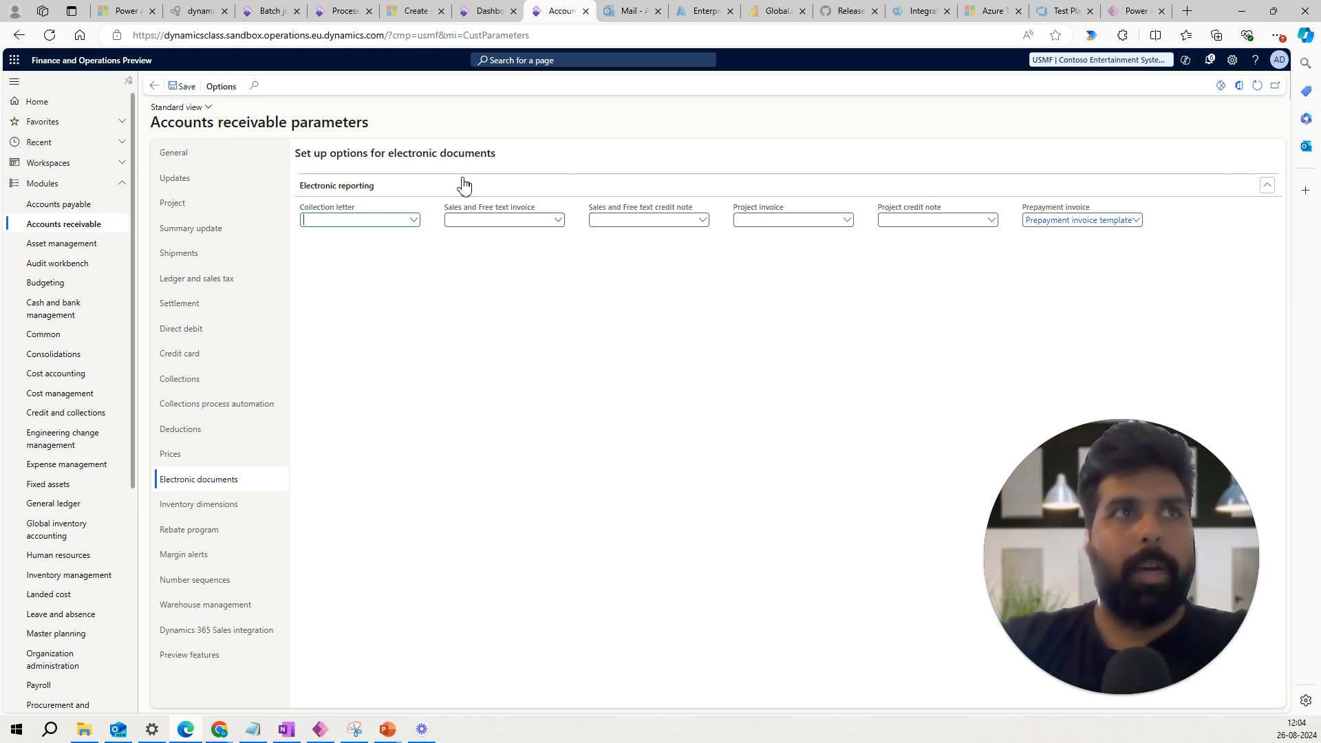
# Step: Open Process automations from the System administration module and display the background processes
pyautogui.click(146, 69)
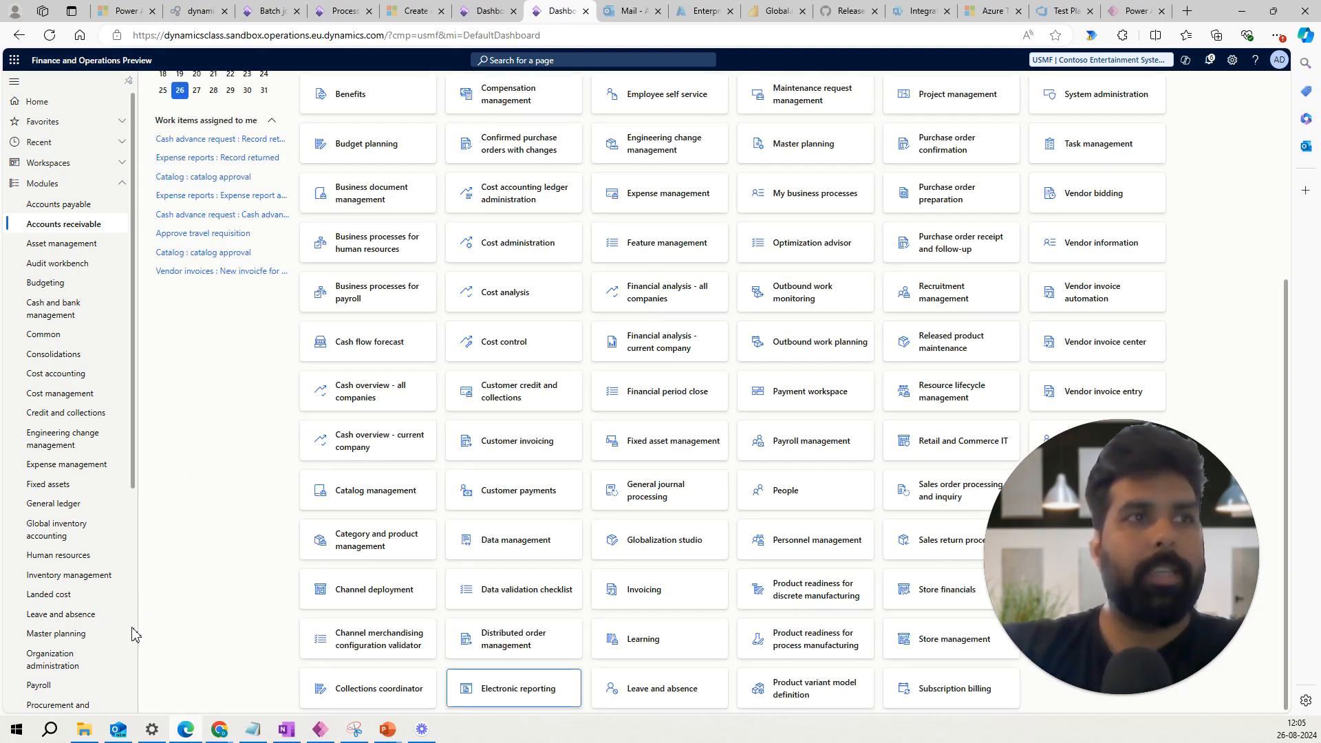
pyautogui.scroll(-5, 135, 634)
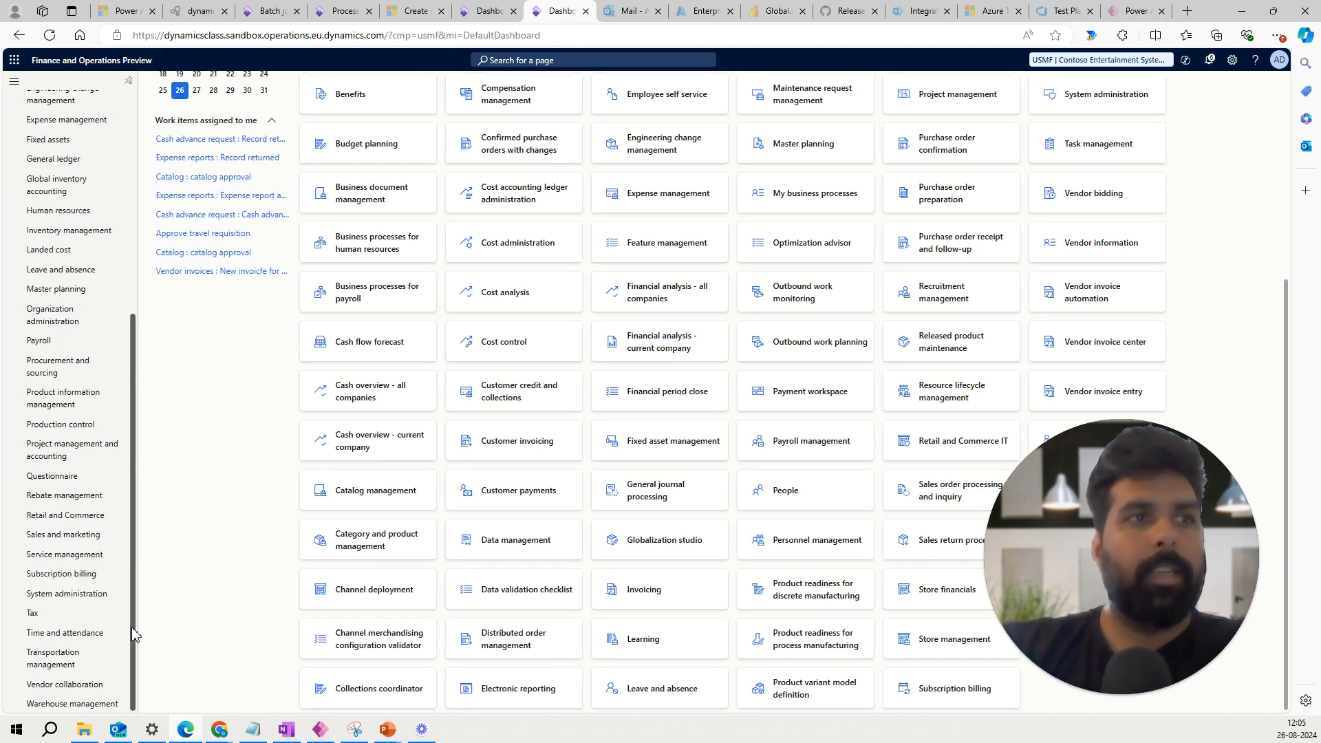
pyautogui.click(89, 600)
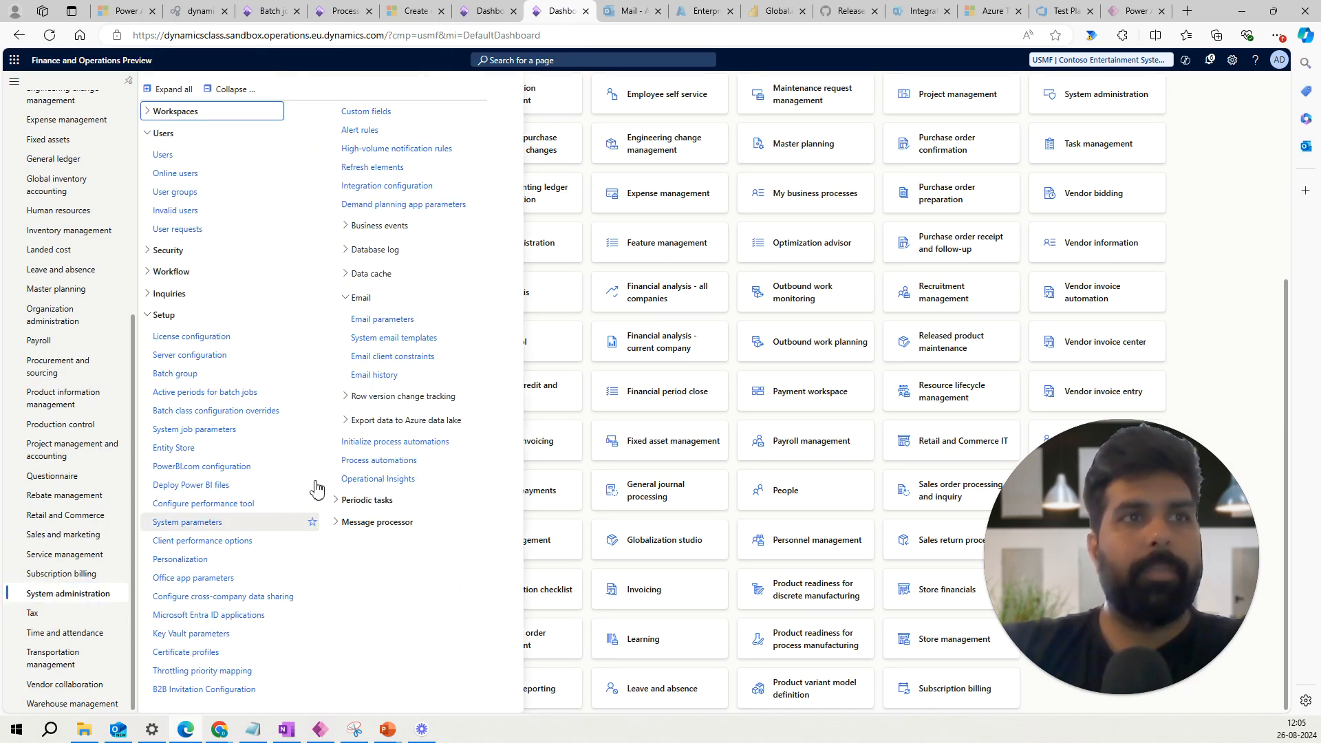
pyautogui.click(385, 463)
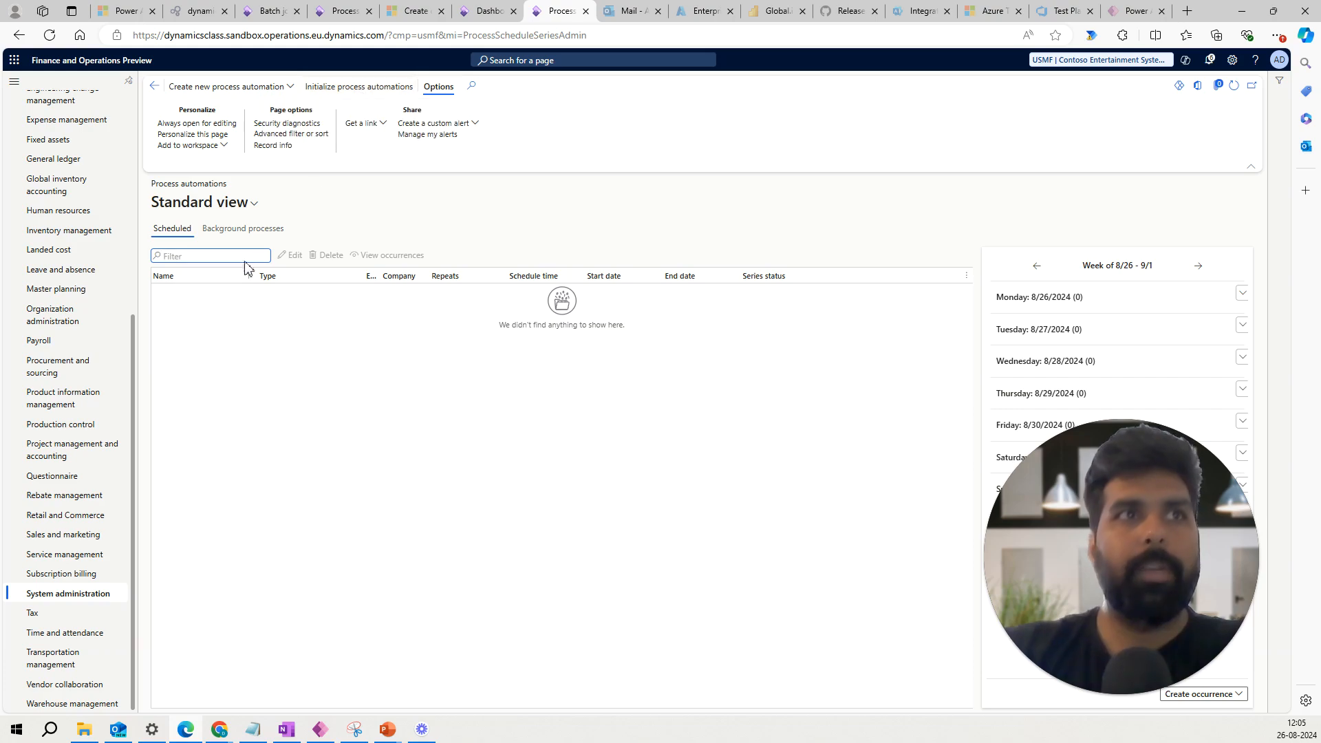
pyautogui.click(254, 234)
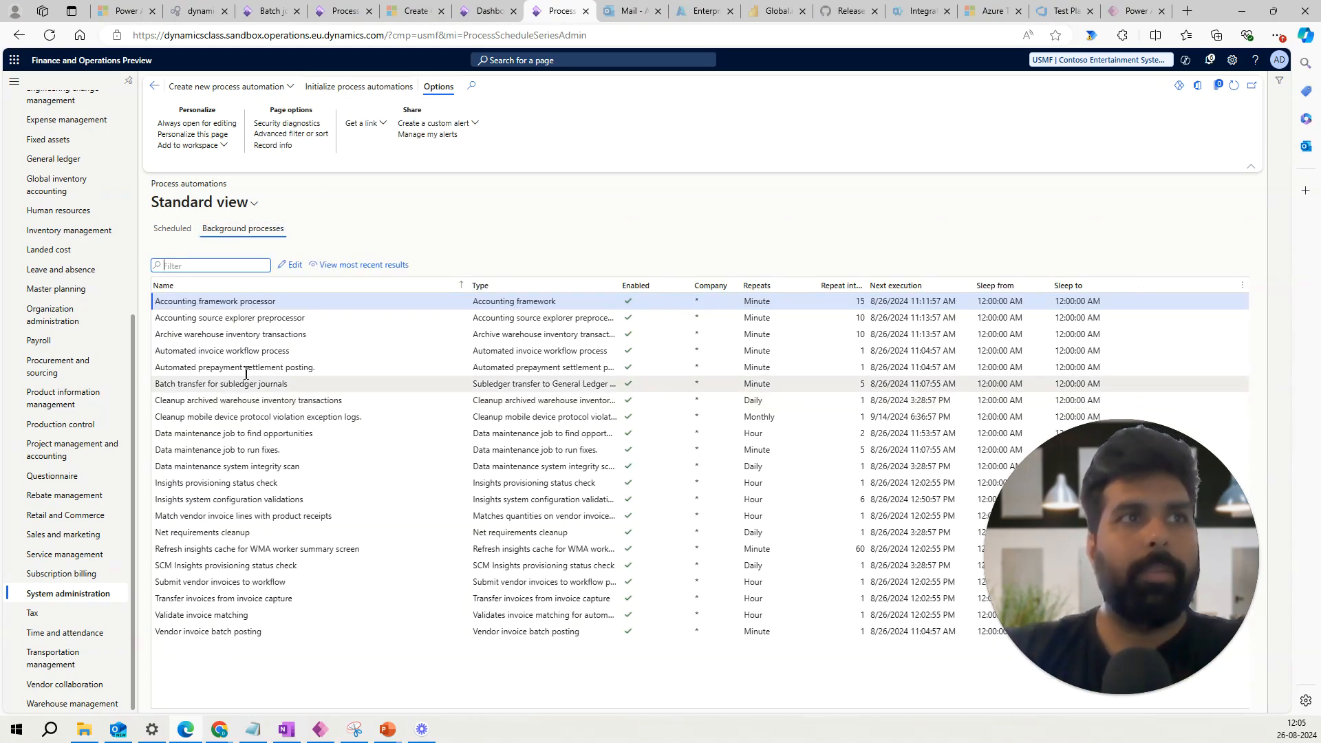
# Step: Examine the Automated prepayment settlement posting process and its repeat interval
pyautogui.click(246, 369)
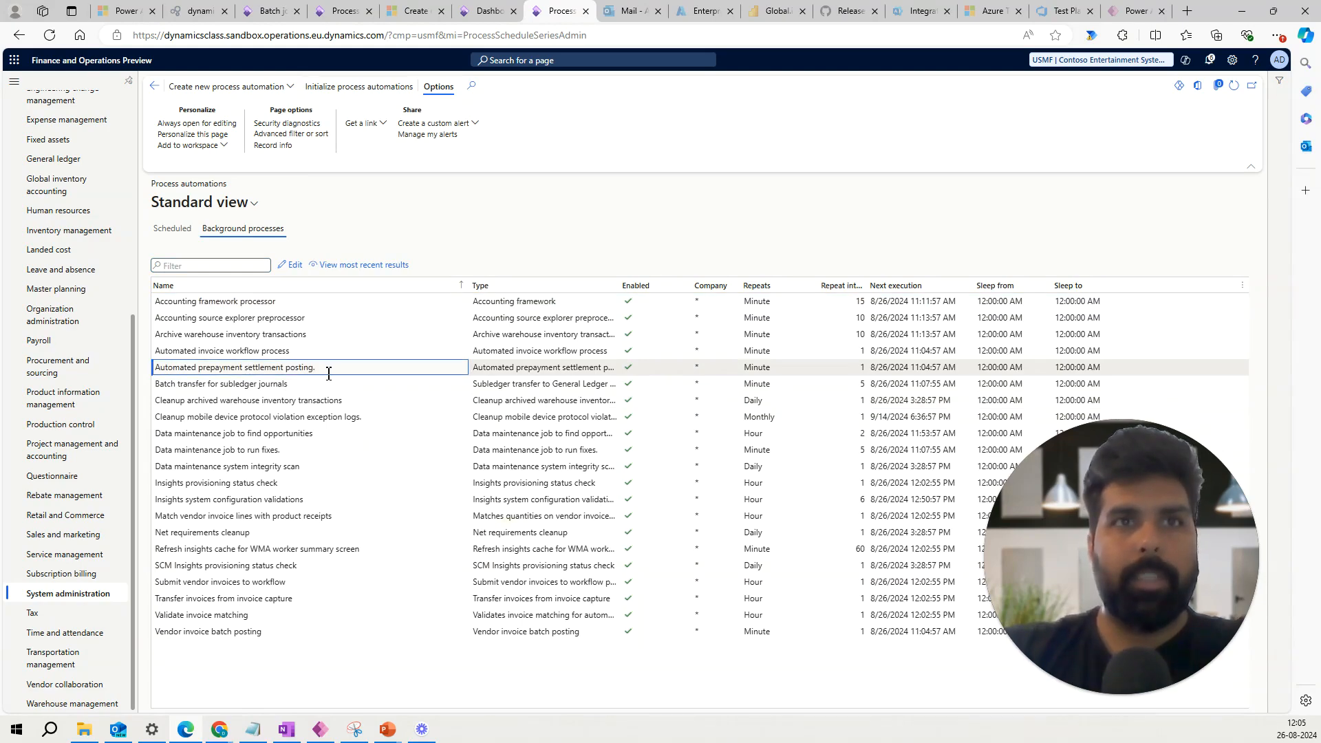
pyautogui.click(842, 369)
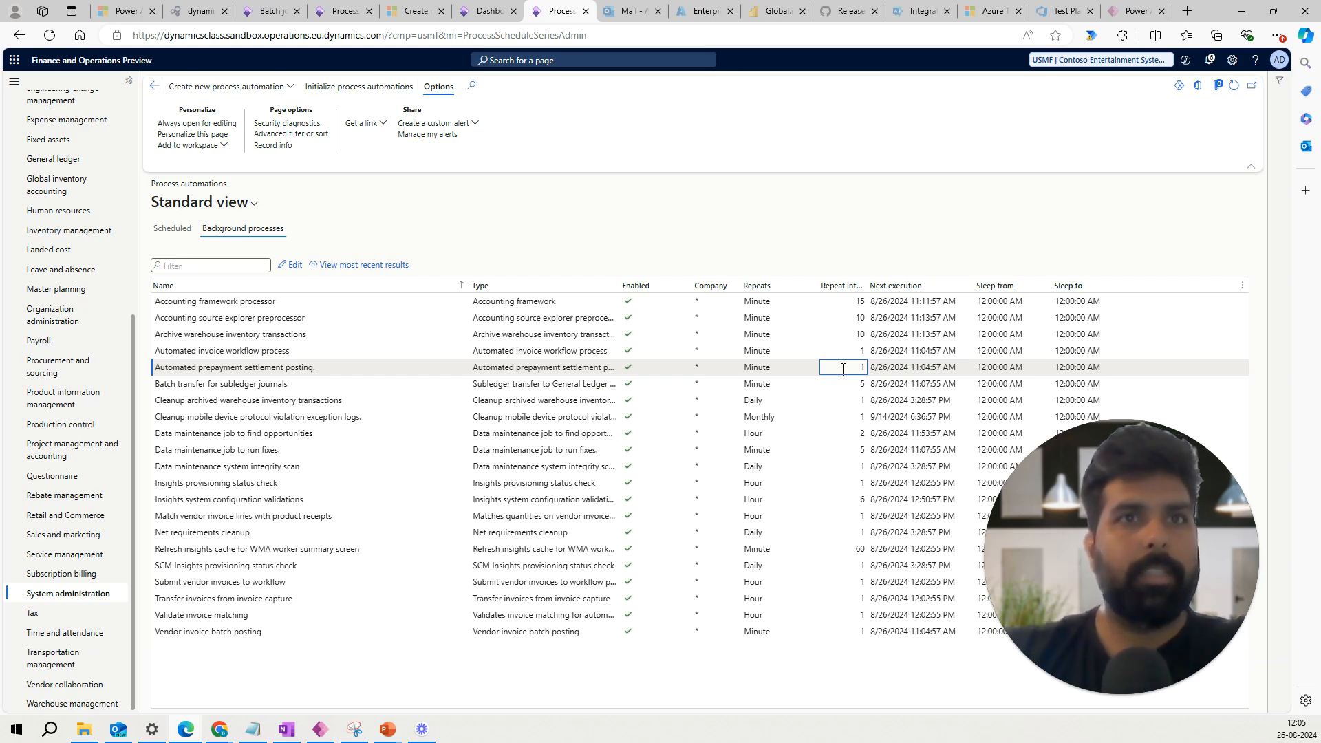
pyautogui.click(446, 366)
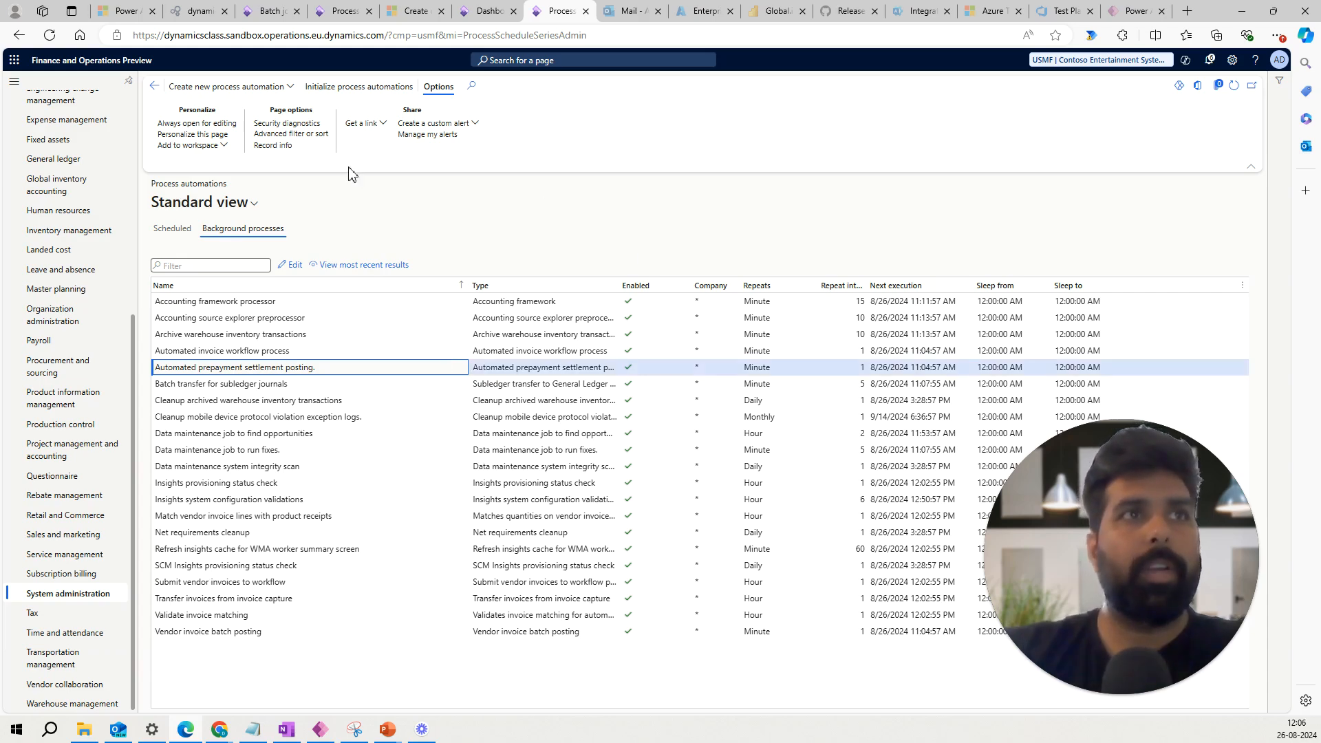
# Step: Return to the dashboard and open the All sales orders list in Accounts receivable
pyautogui.click(137, 69)
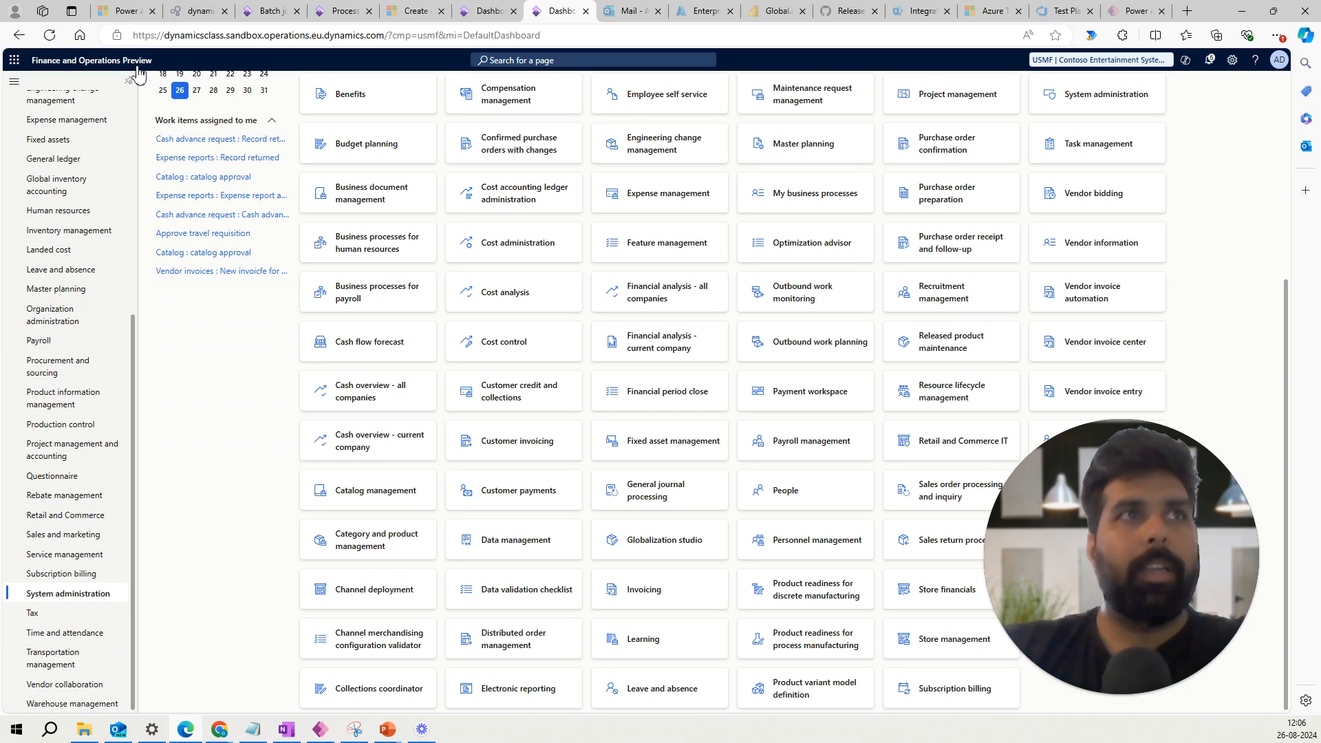
pyautogui.click(133, 125)
pyautogui.click(111, 226)
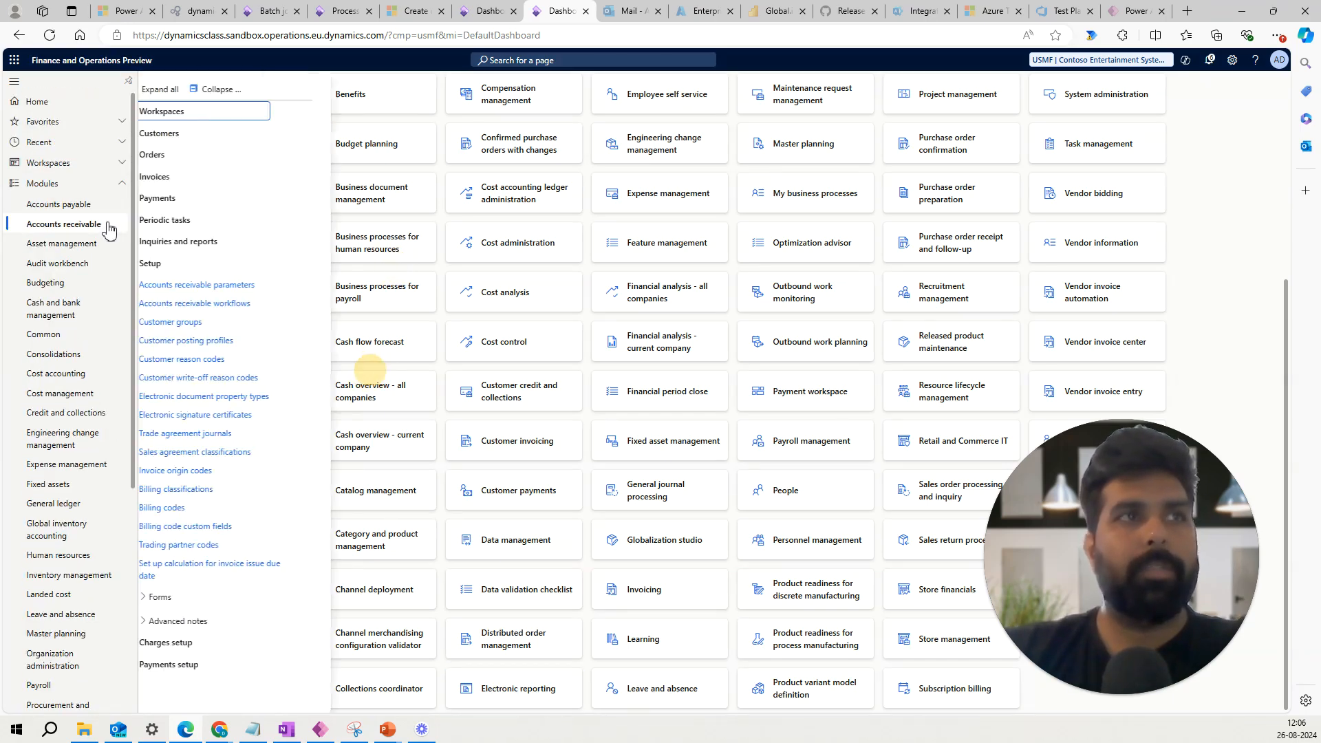
pyautogui.click(162, 263)
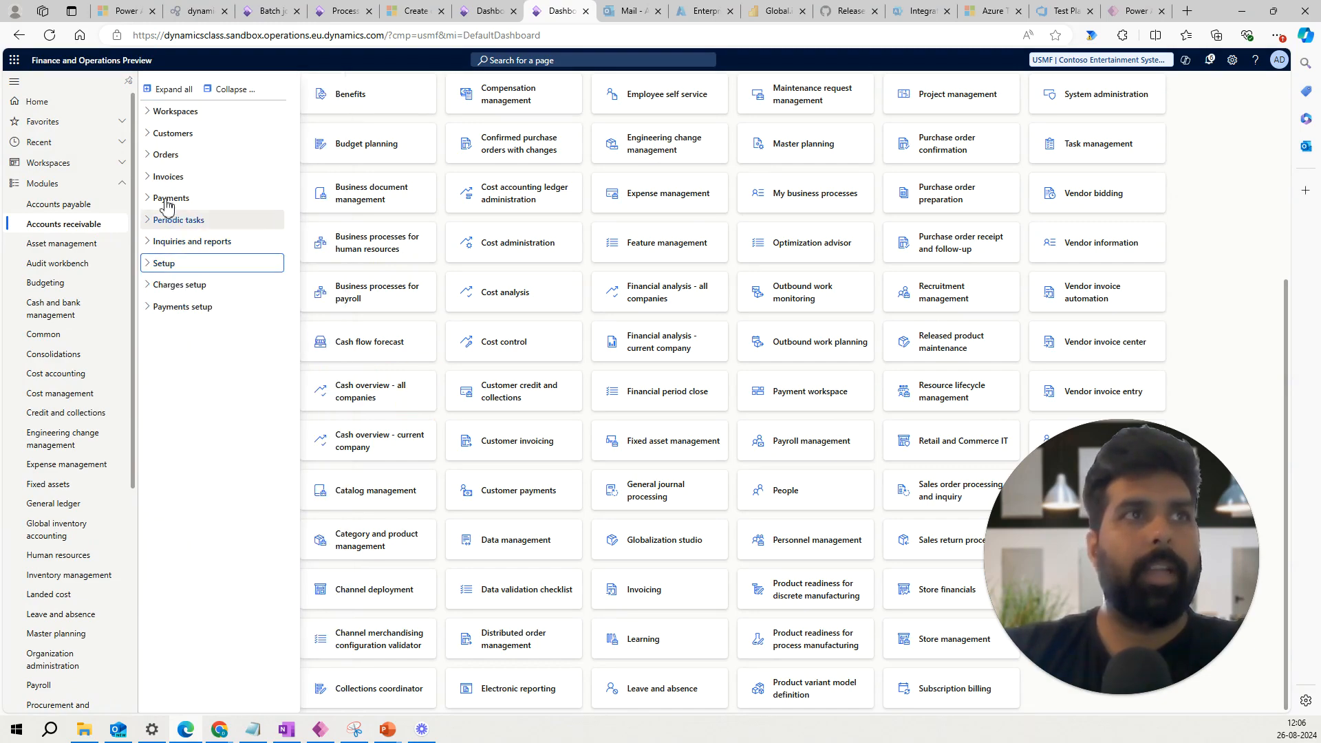
pyautogui.click(165, 164)
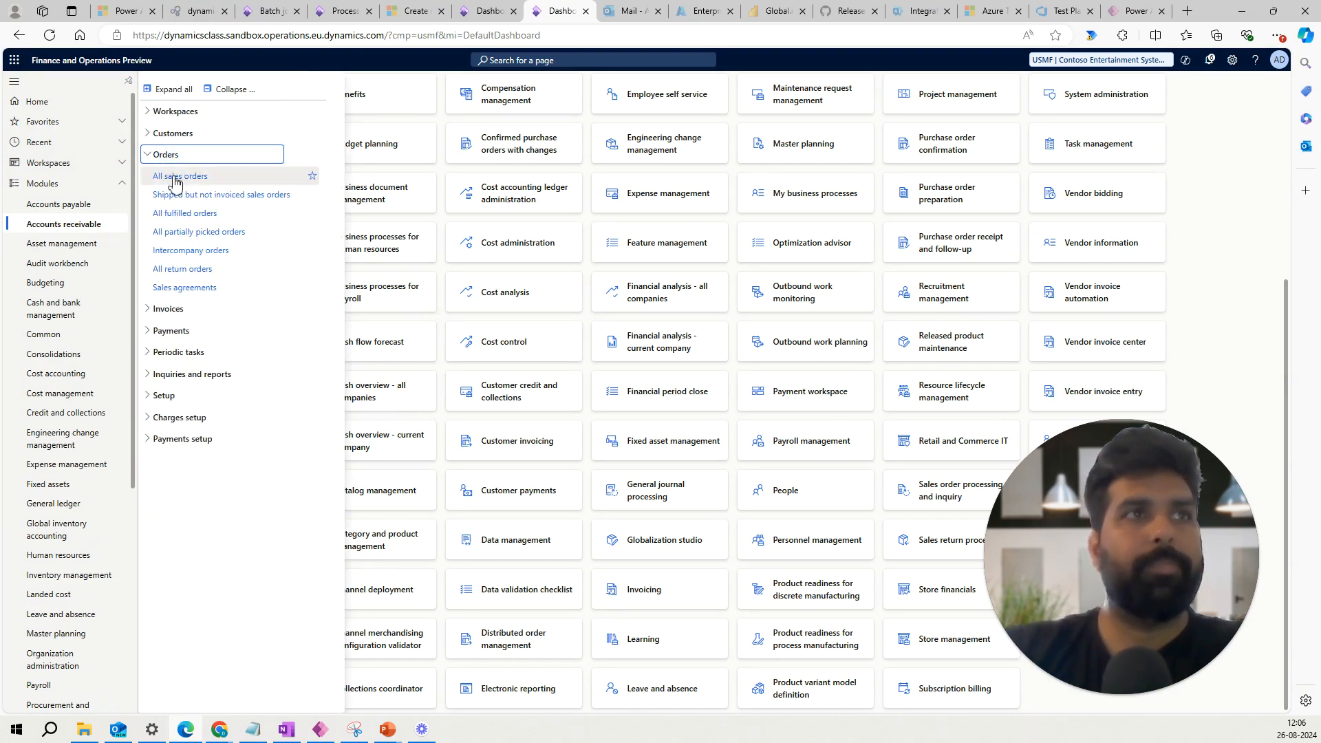
pyautogui.click(173, 178)
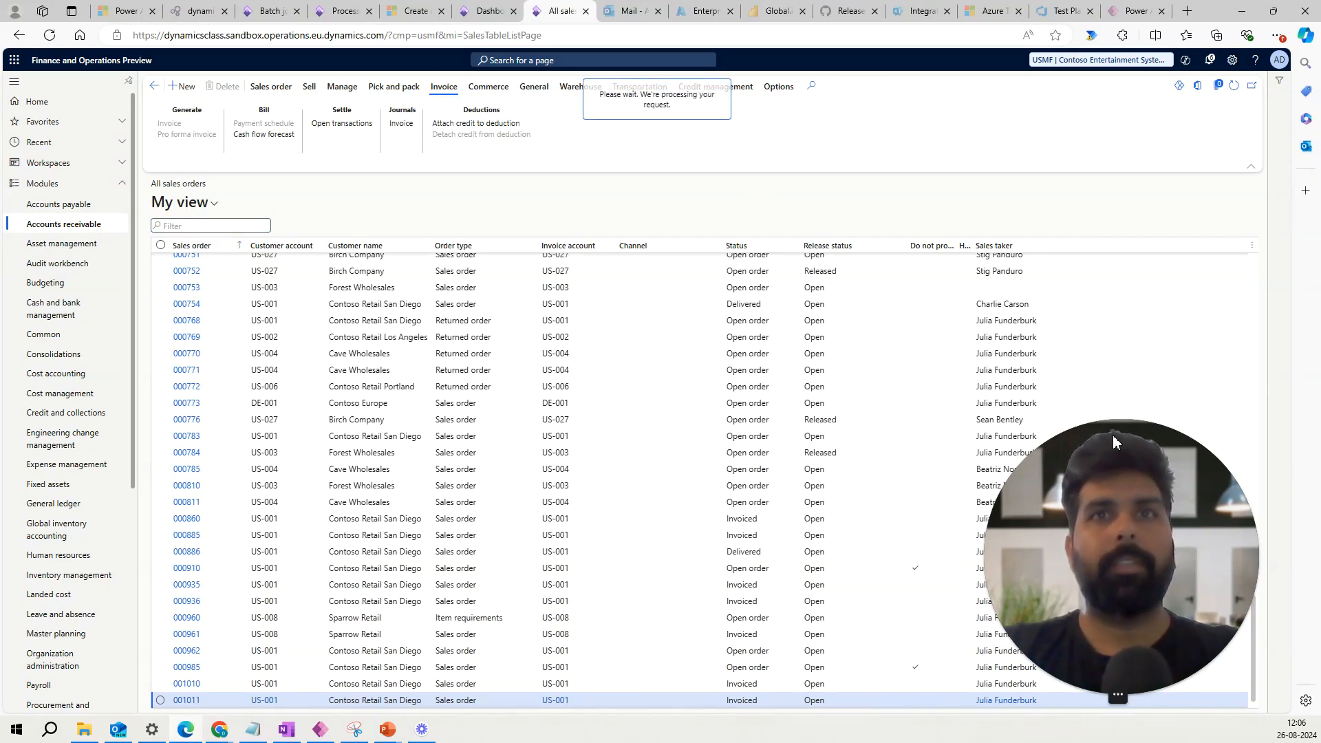
# Step: Create a sales order for customer account US-002, Contoso Retail Los Angeles, with warehouse 11
pyautogui.moveTo(1112, 435); pyautogui.dragTo(823, 512)
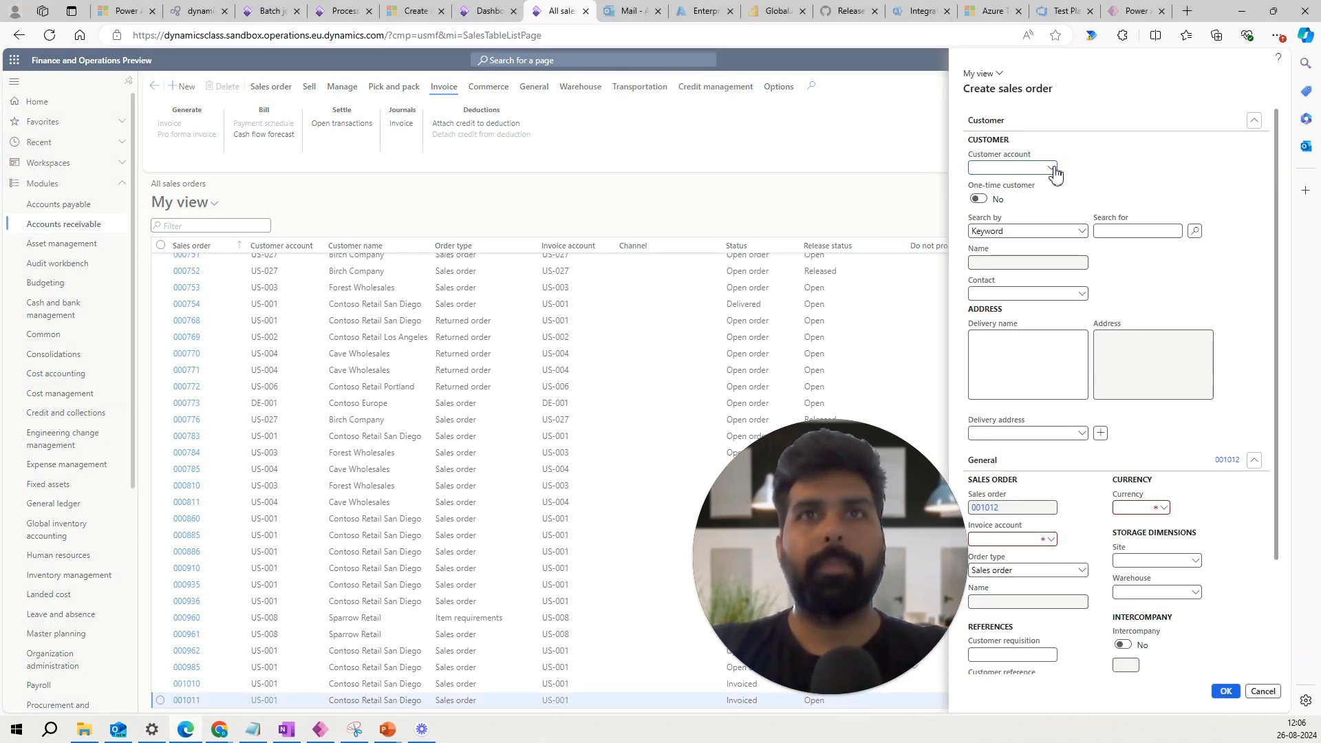
pyautogui.click(1053, 170)
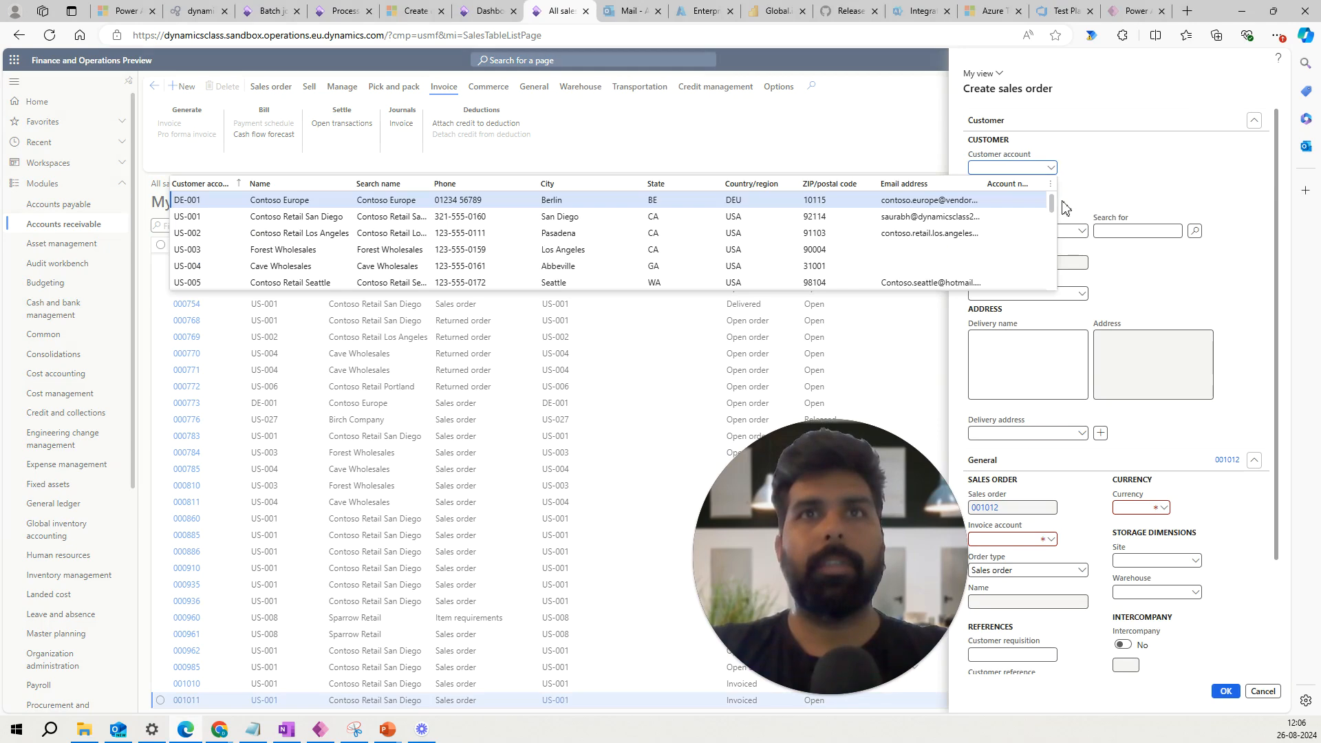
pyautogui.click(535, 236)
pyautogui.click(536, 234)
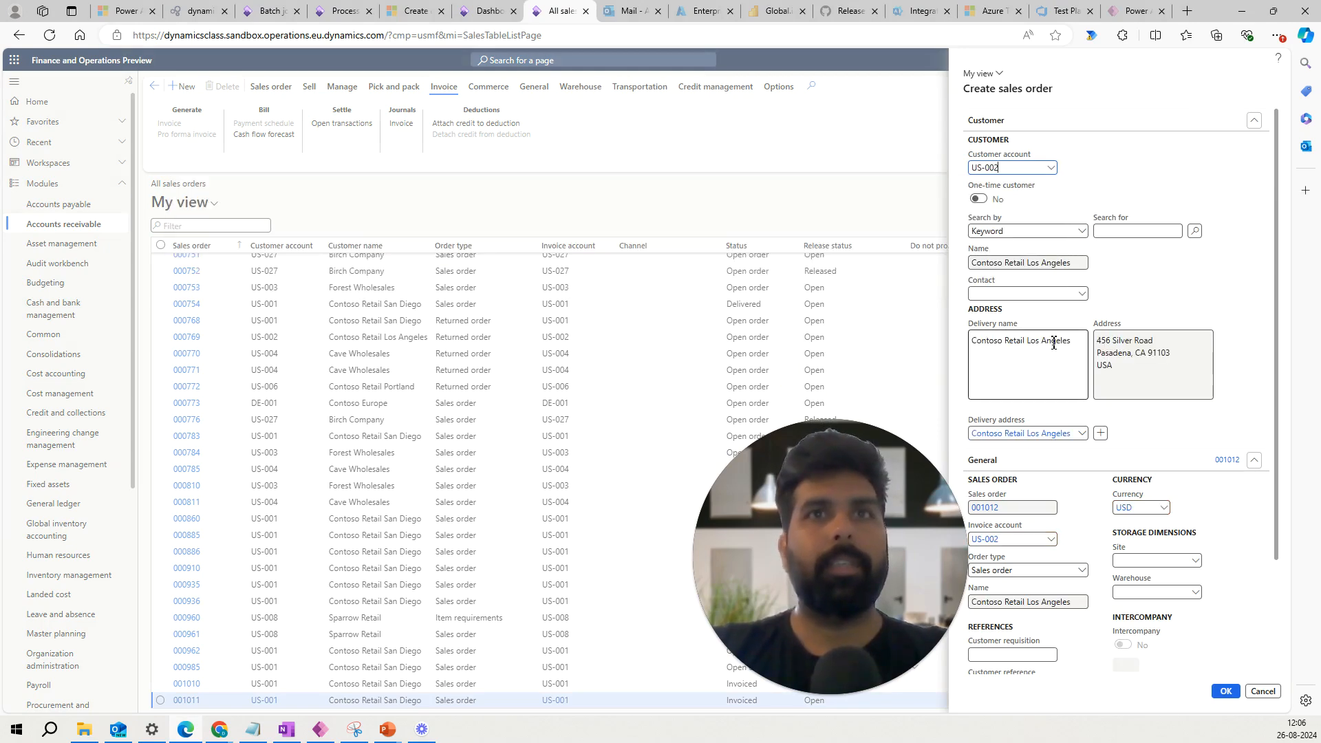
pyautogui.click(1176, 592)
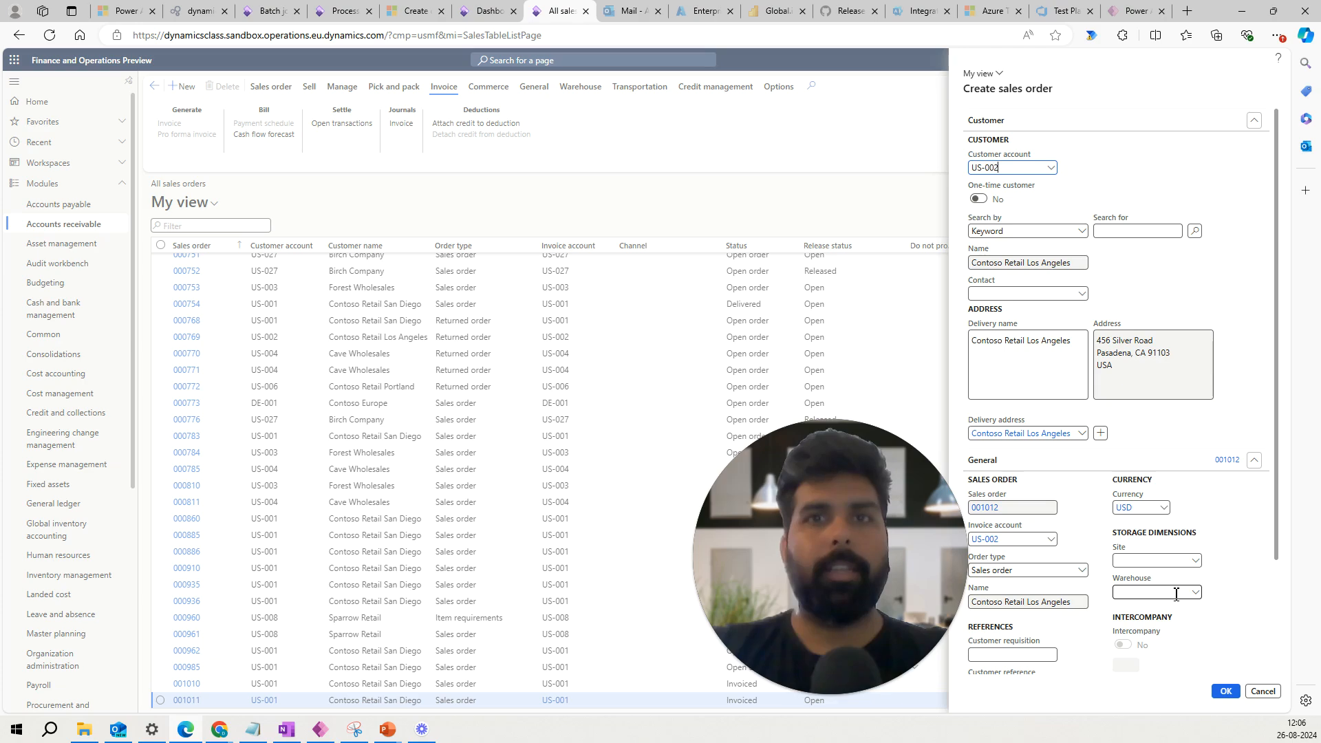
pyautogui.write('11')
pyautogui.press('Tab')
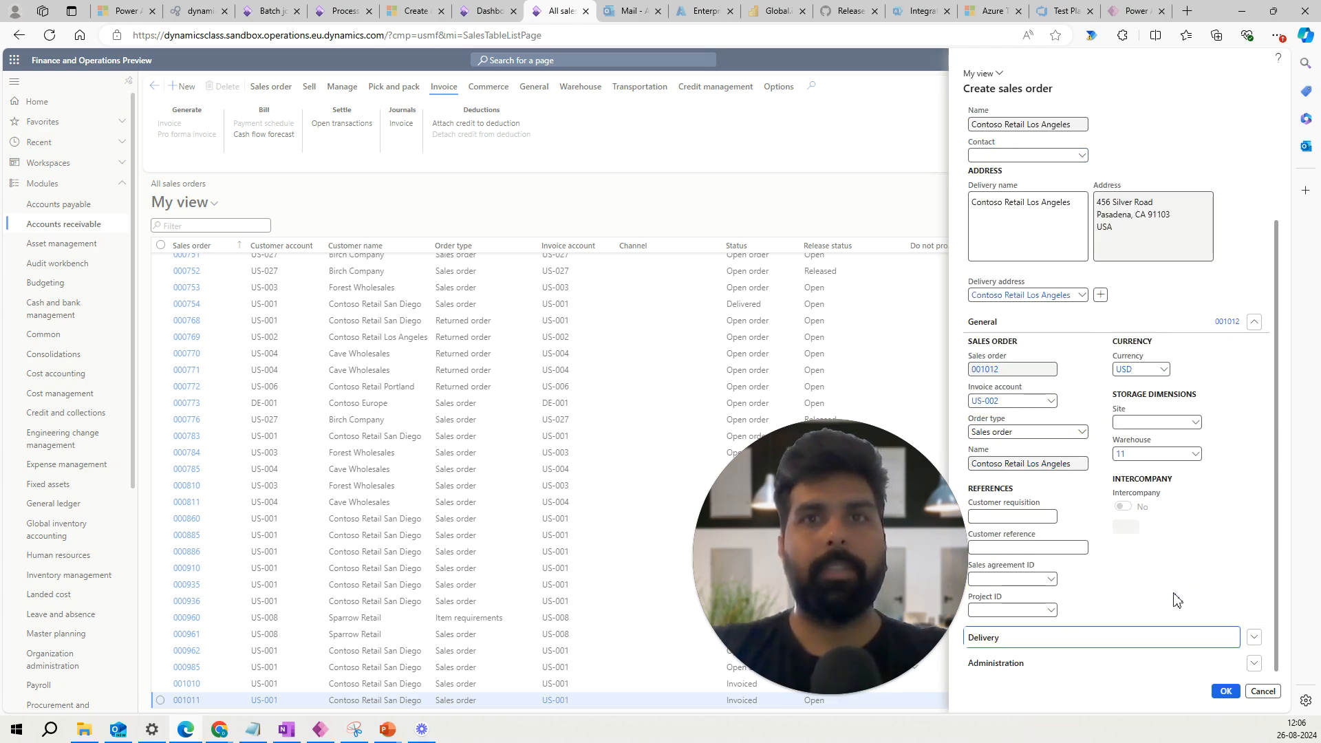
pyautogui.click(1226, 692)
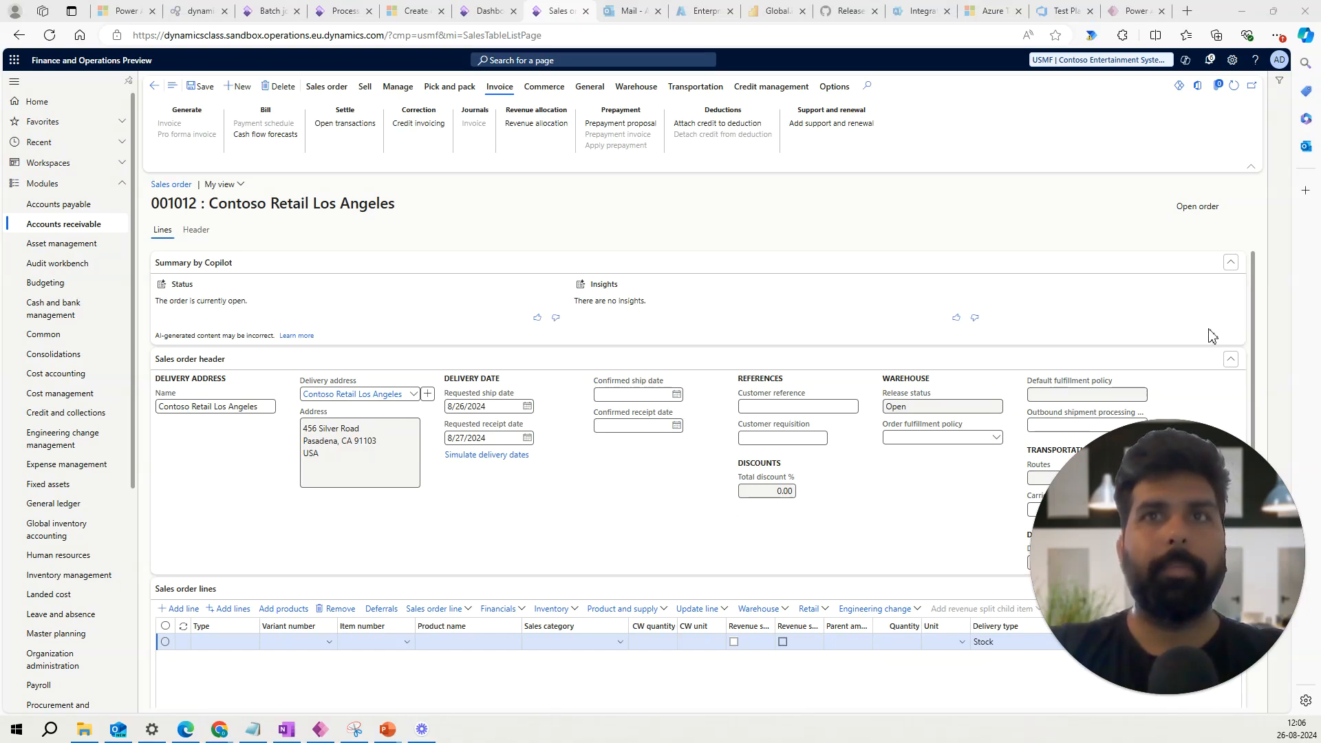
# Step: Collapse the sales order header details and set the first order line's item to S0021, Insurance
pyautogui.click(1230, 361)
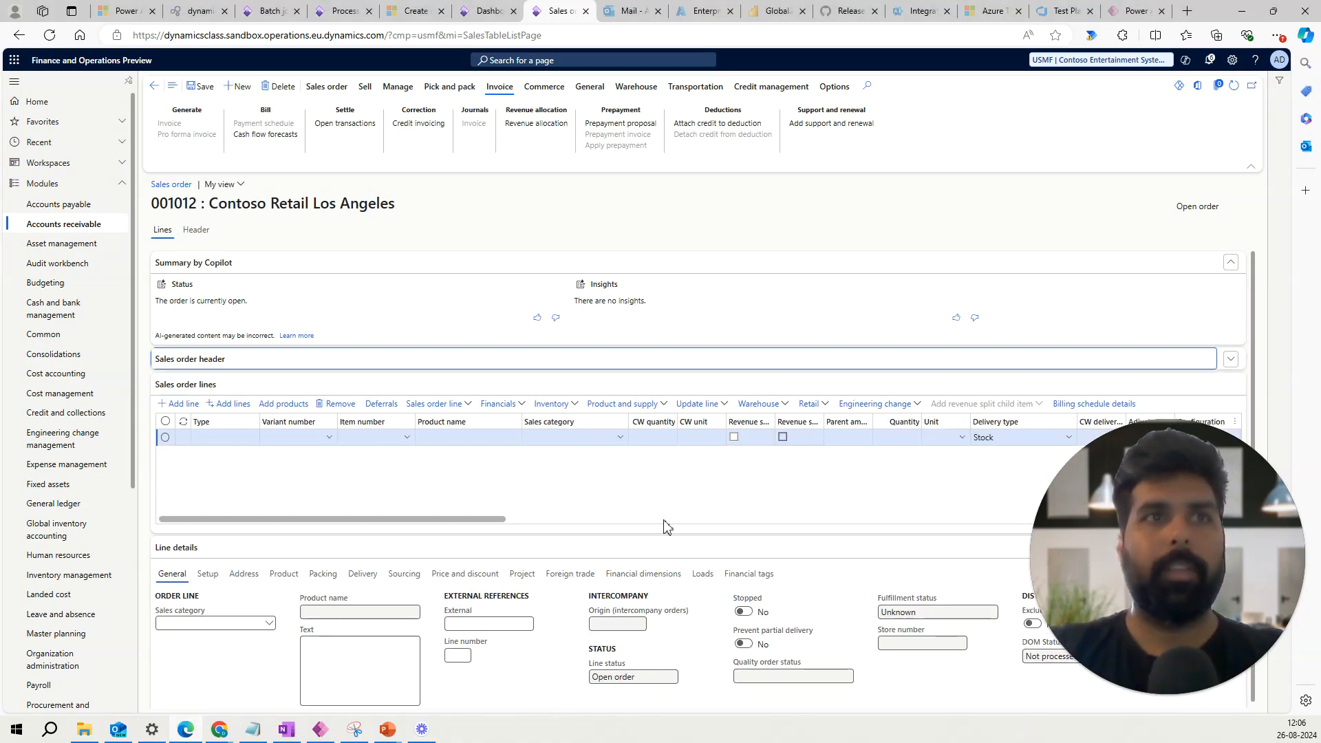
pyautogui.click(404, 441)
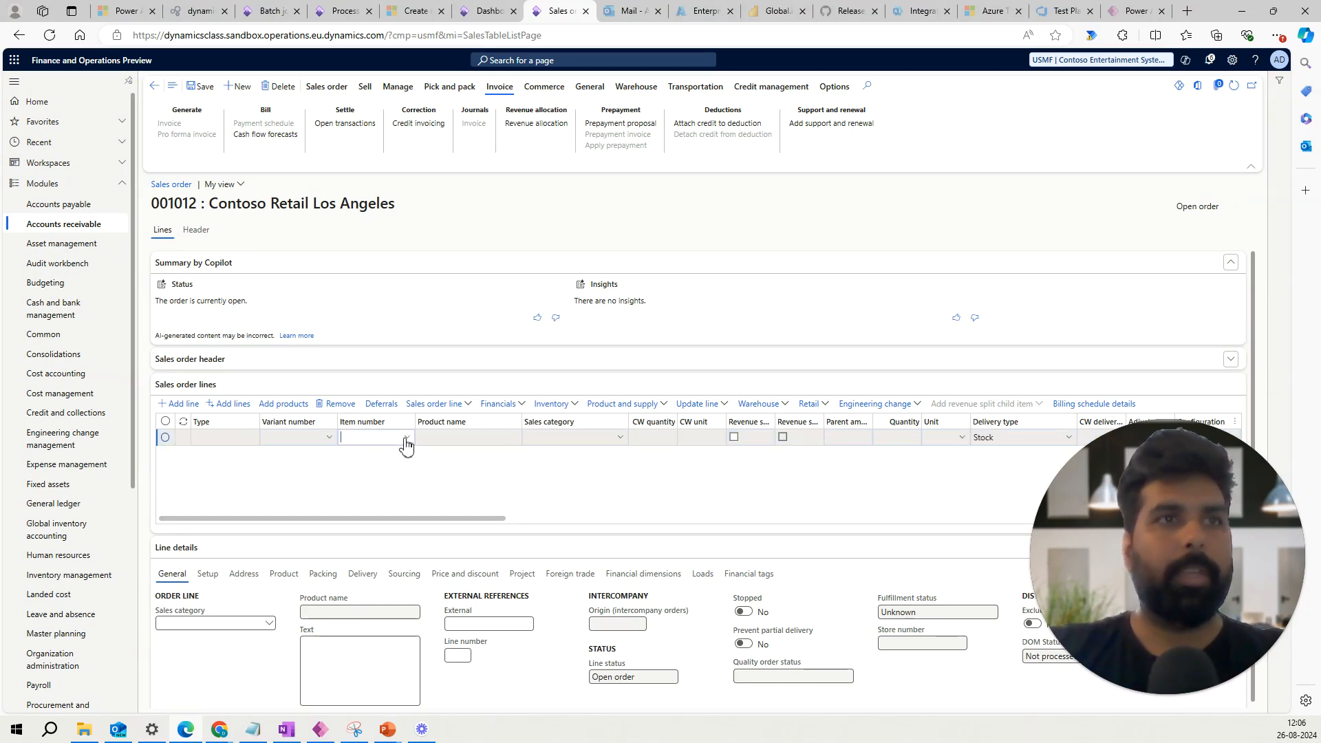
pyautogui.click(406, 440)
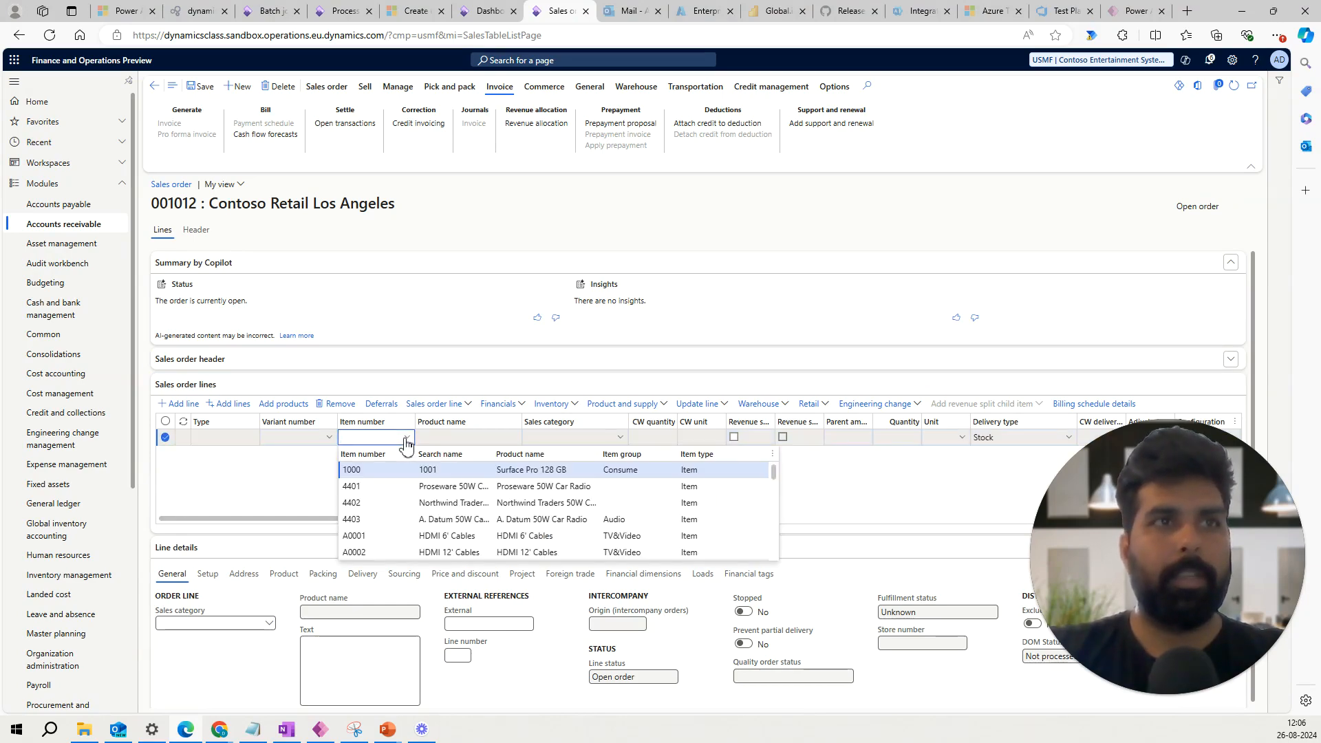
pyautogui.write('s')
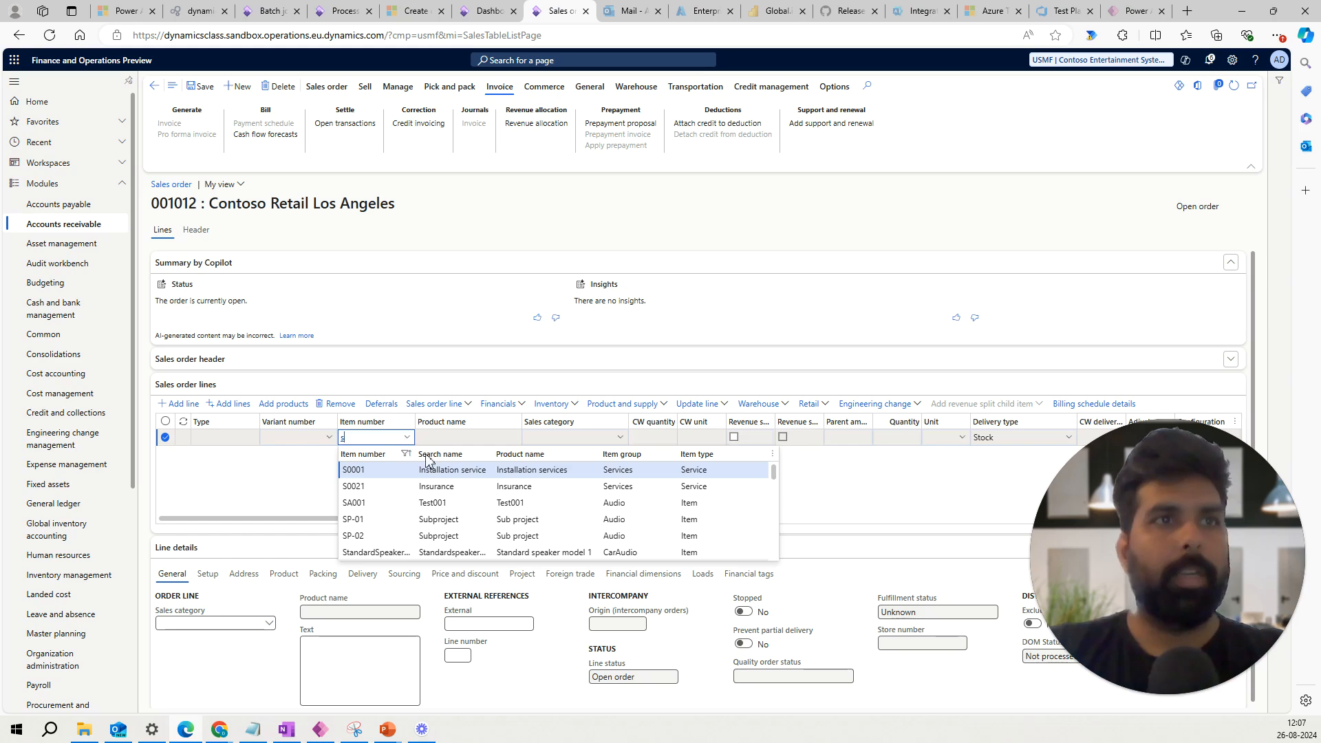
pyautogui.click(460, 487)
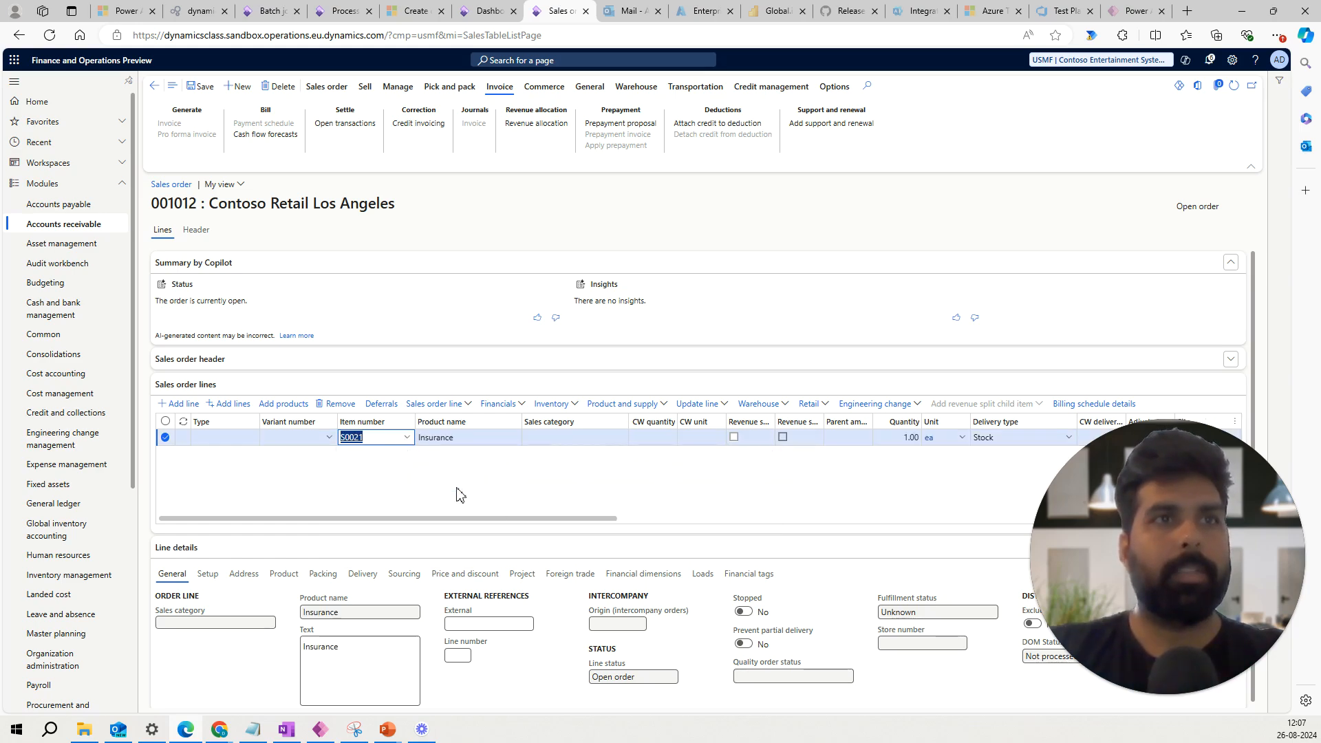
# Step: Go through the Insurance line's fields to review its quantity, site, warehouse, unit price and net amount
pyautogui.press('Tab')
pyautogui.press('Tab')
pyautogui.press('Tab')
pyautogui.press('Tab')
pyautogui.press('Tab')
pyautogui.press('Tab')
pyautogui.press('Tab')
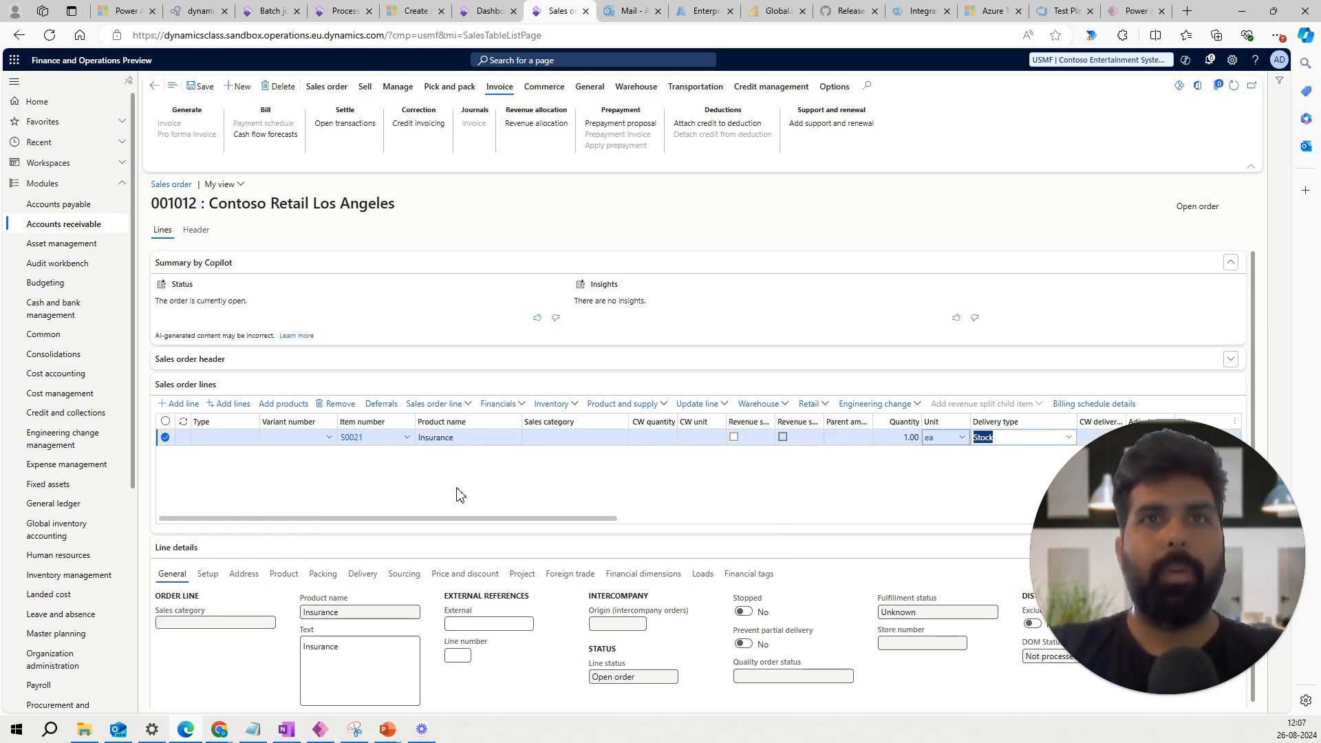
pyautogui.press('Tab')
pyautogui.press('Tab')
pyautogui.press('Tab')
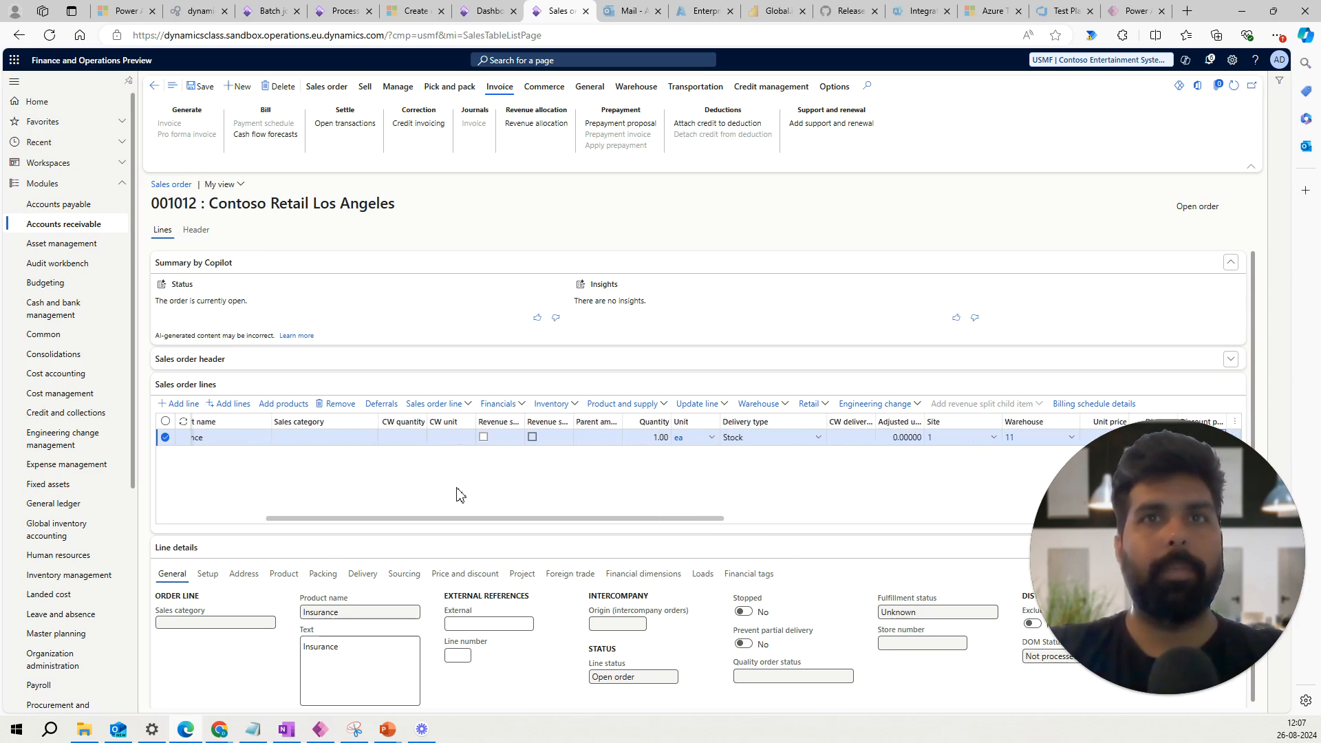
pyautogui.press('Tab')
pyautogui.press('Tab')
pyautogui.press('Tab')
pyautogui.press('Tab')
pyautogui.press('Tab')
pyautogui.press('Tab')
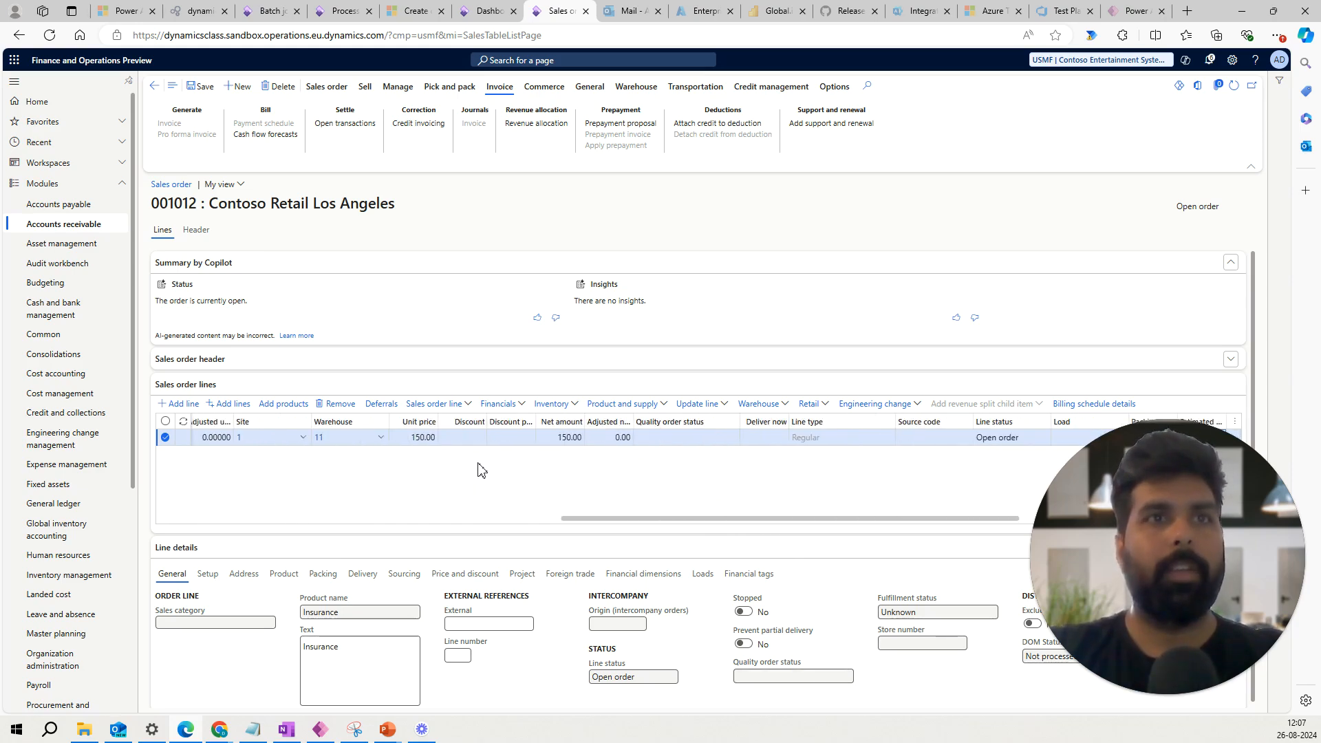
# Step: Set the Insurance line's unit price to 10,000 and save the sales order
pyautogui.click(411, 443)
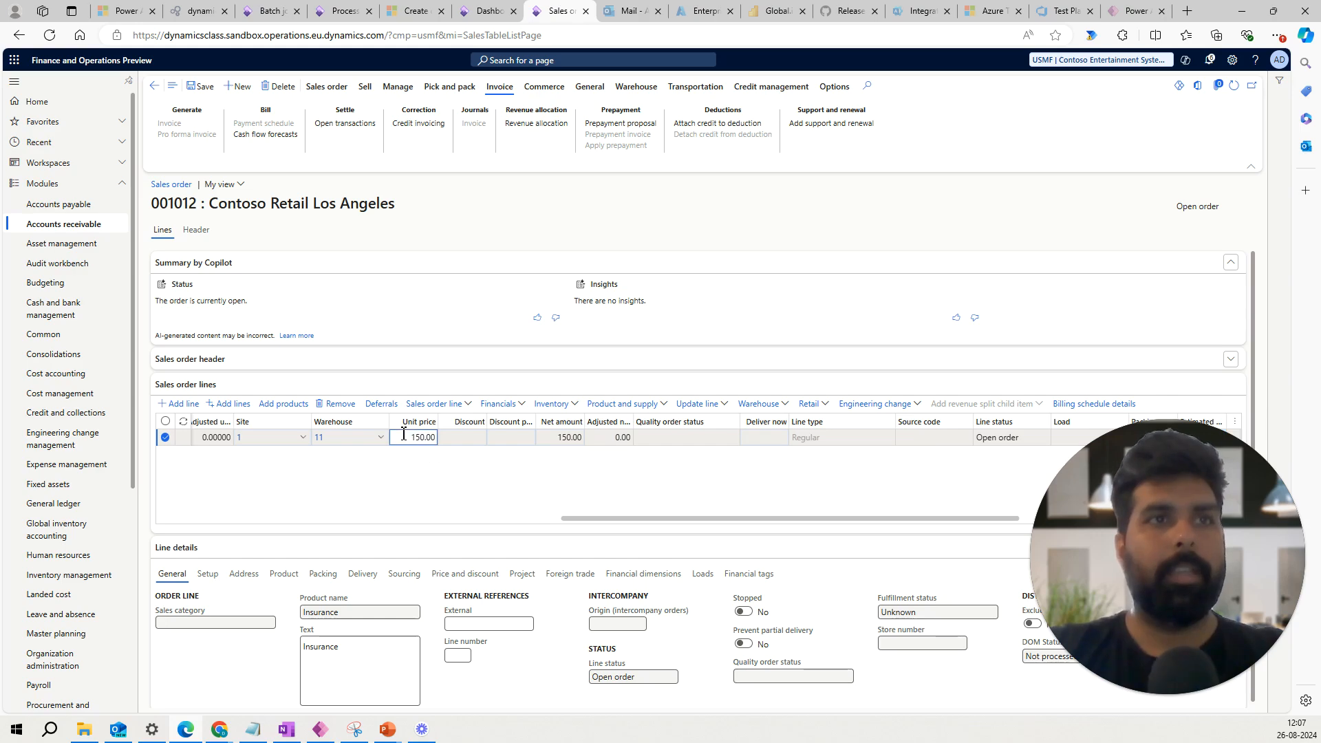
pyautogui.doubleClick(404, 434)
pyautogui.write('1')
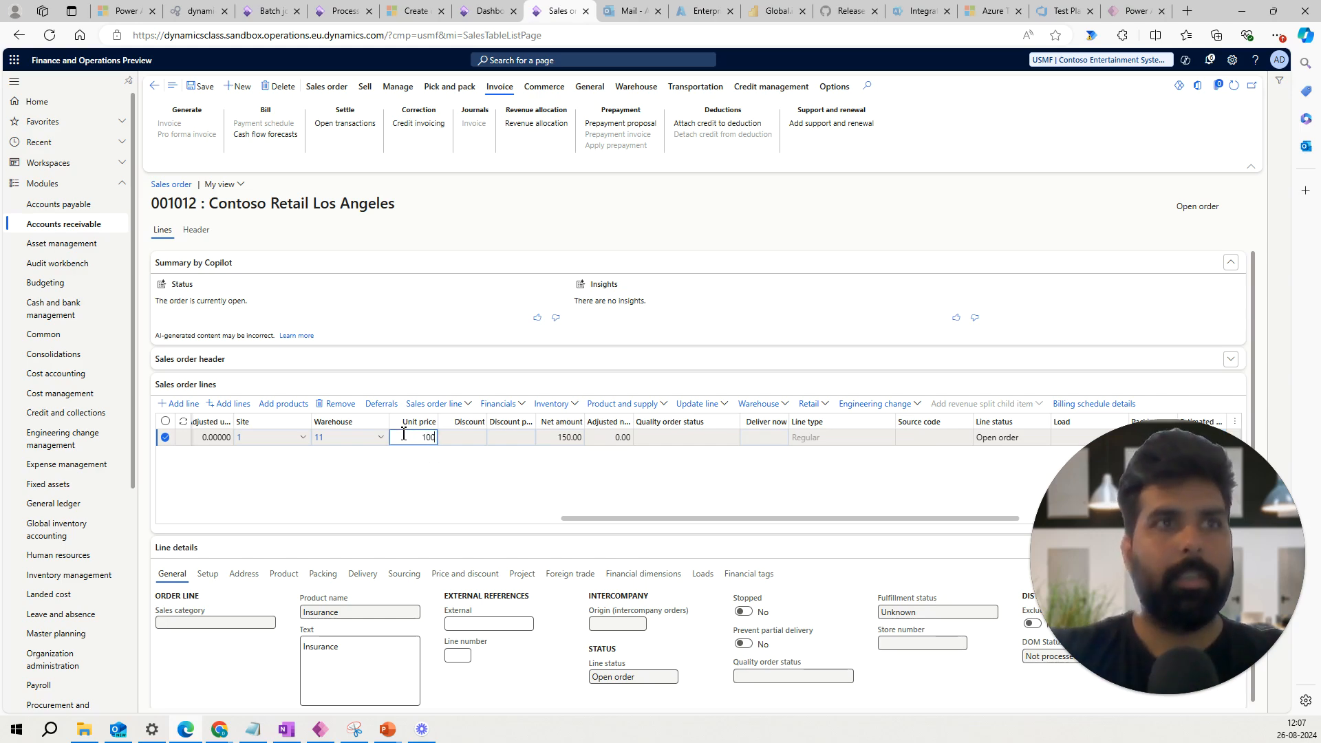
pyautogui.write('0,000')
pyautogui.press('Tab')
pyautogui.press('Tab')
pyautogui.press('Tab')
pyautogui.press('Tab')
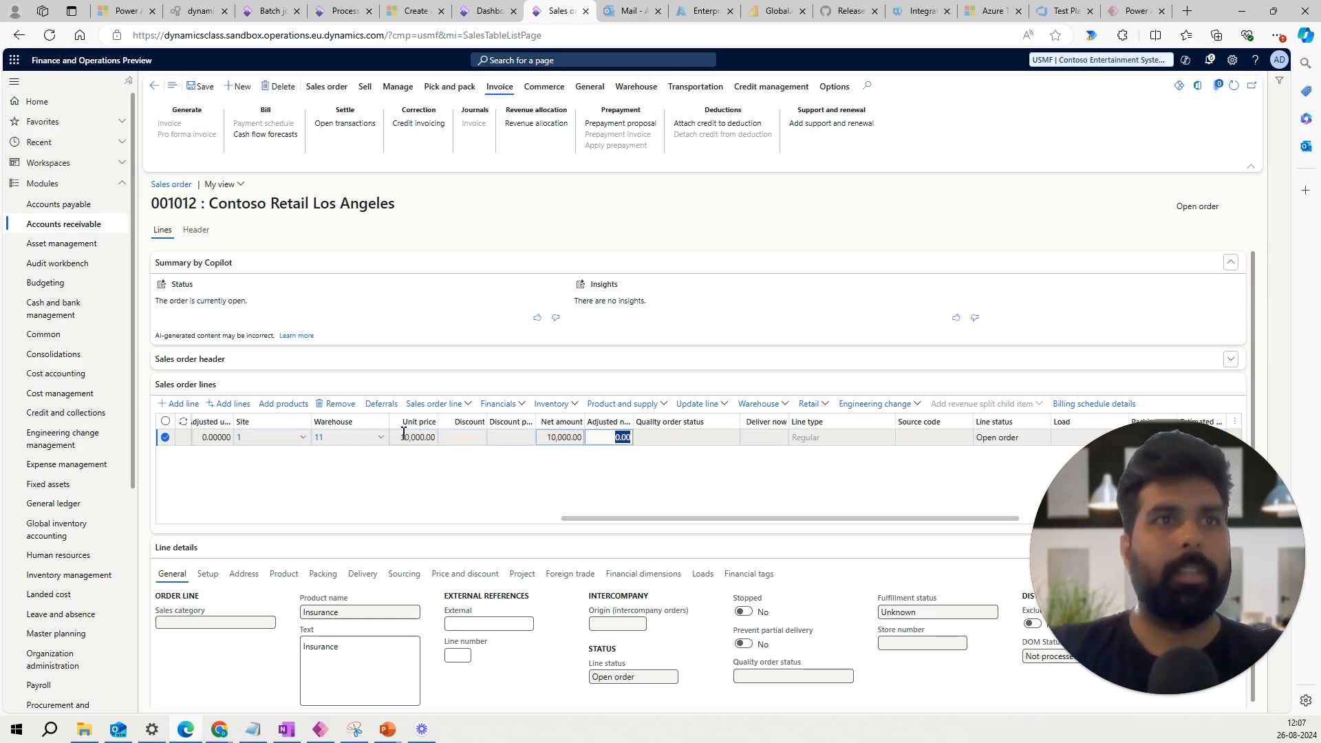
pyautogui.click(321, 519)
pyautogui.click(201, 90)
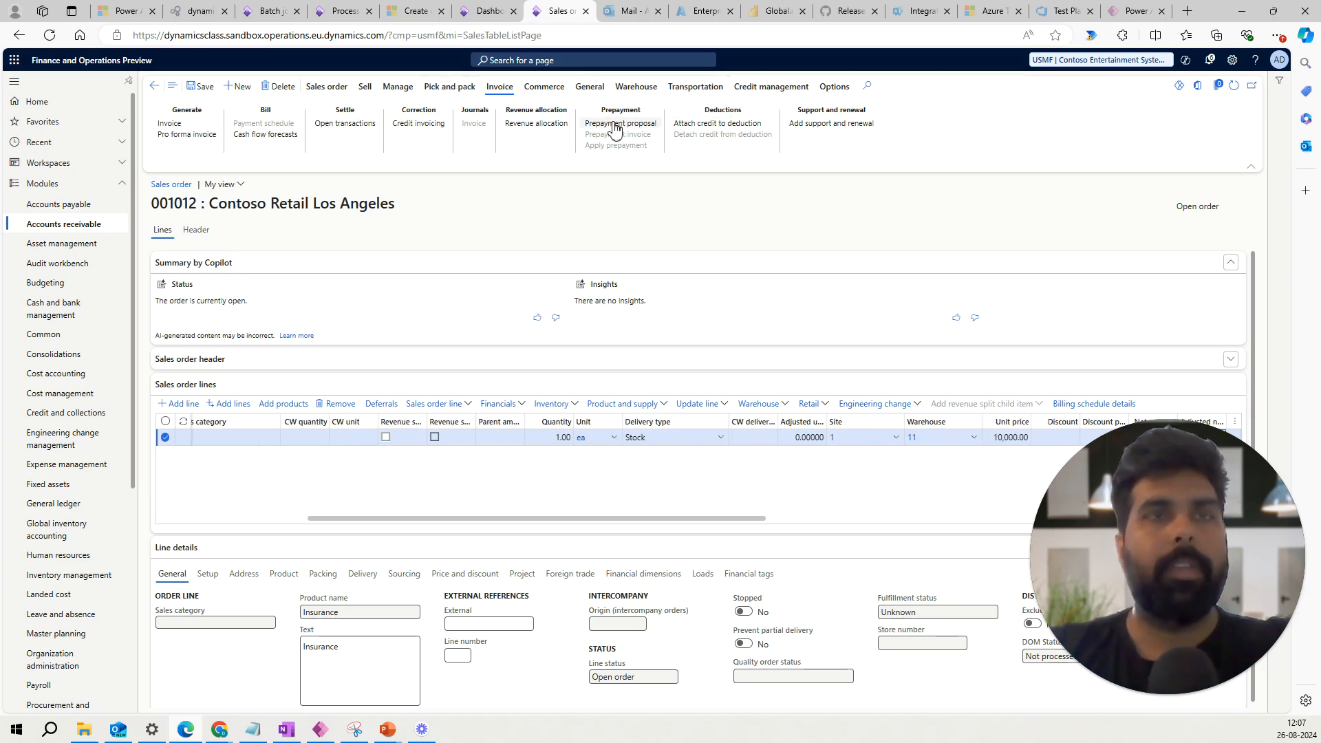
# Step: Open the order's prepayment proposal and set the prepayment type to Percent with a value of 60
pyautogui.click(498, 92)
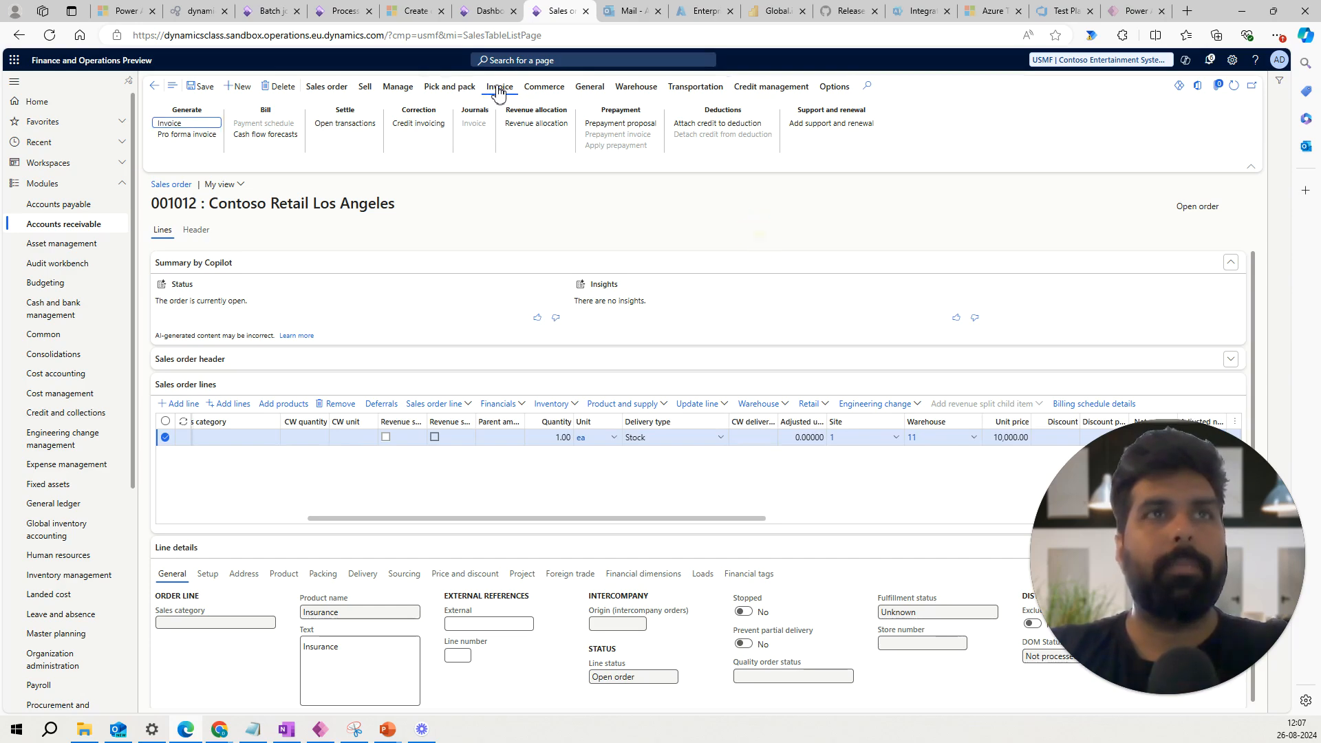
pyautogui.click(633, 124)
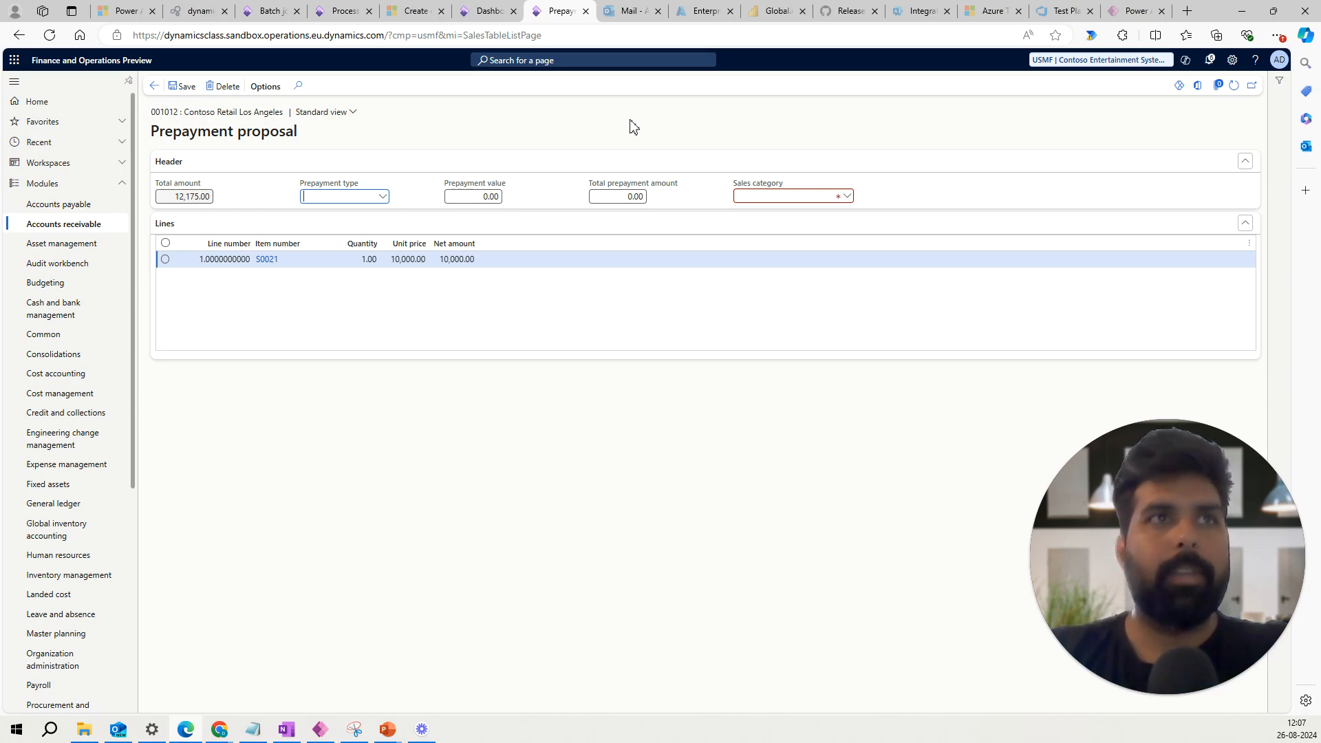
pyautogui.click(384, 199)
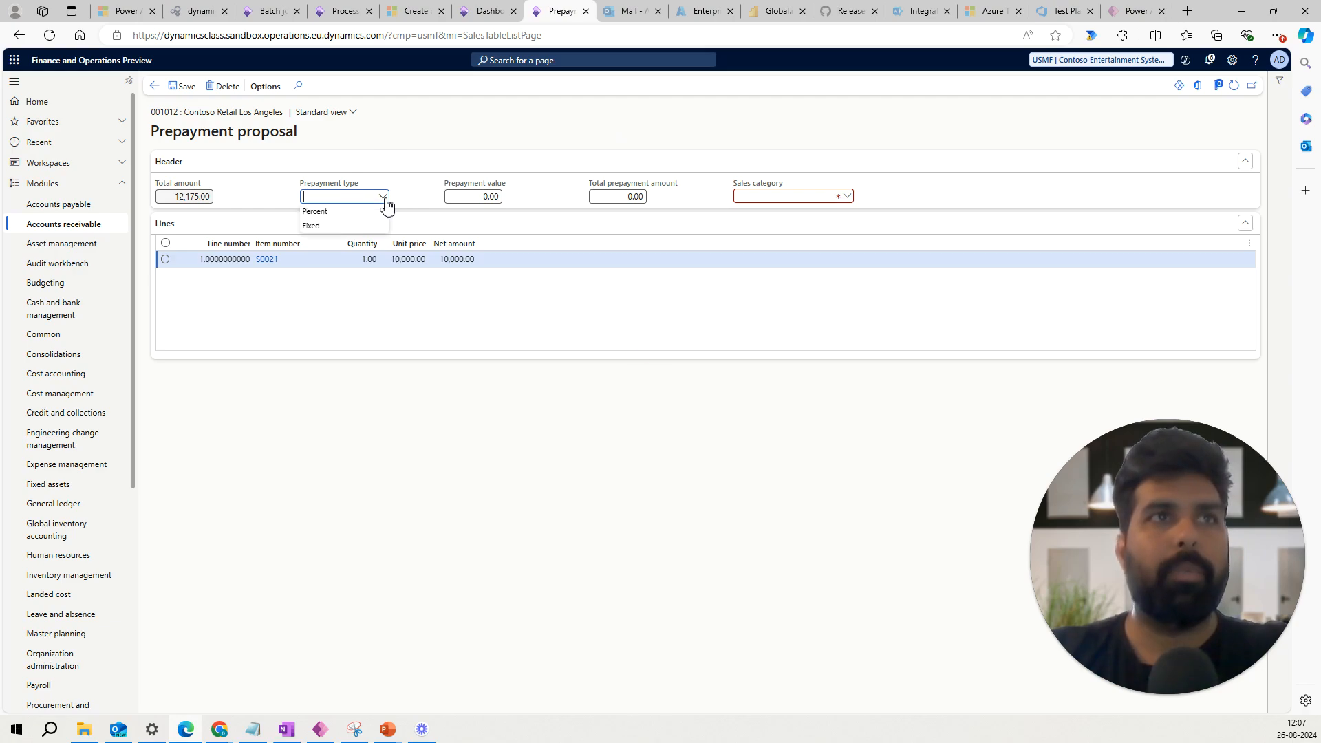
pyautogui.click(354, 213)
pyautogui.click(465, 196)
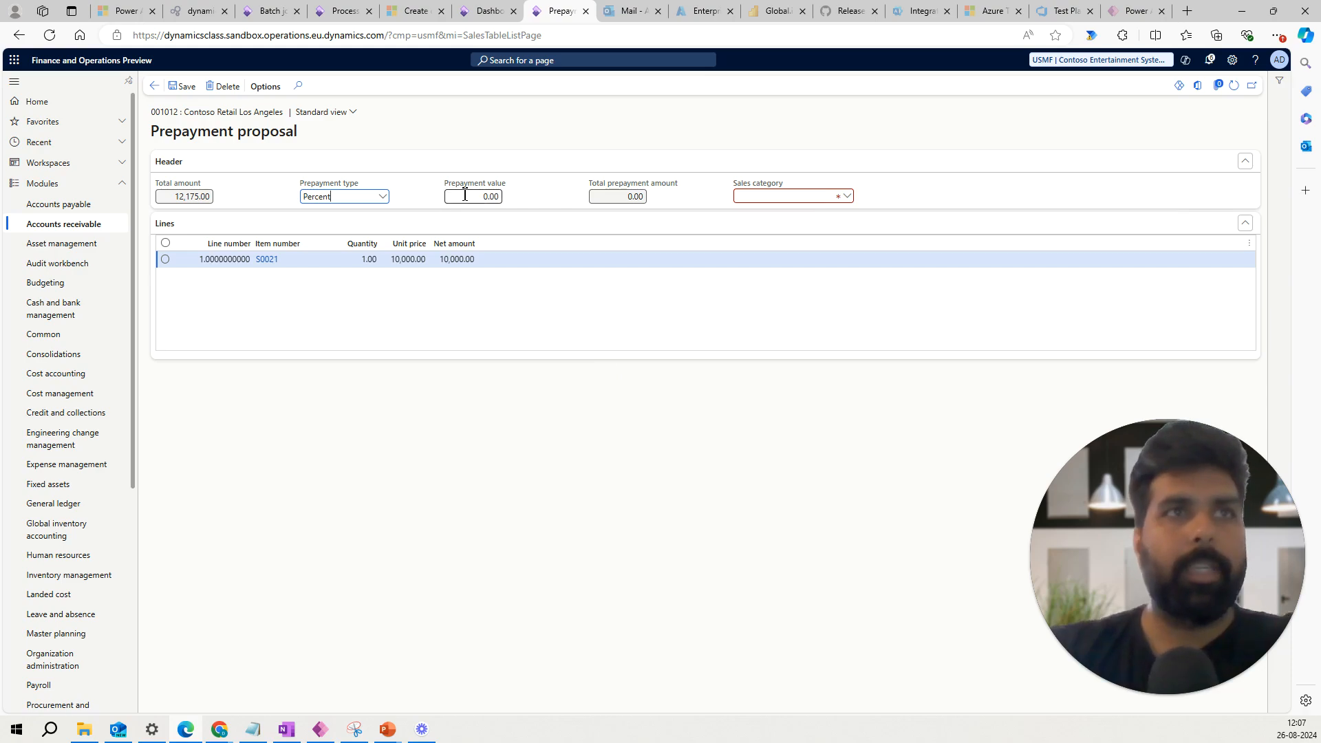
pyautogui.write('6')
pyautogui.press('Tab')
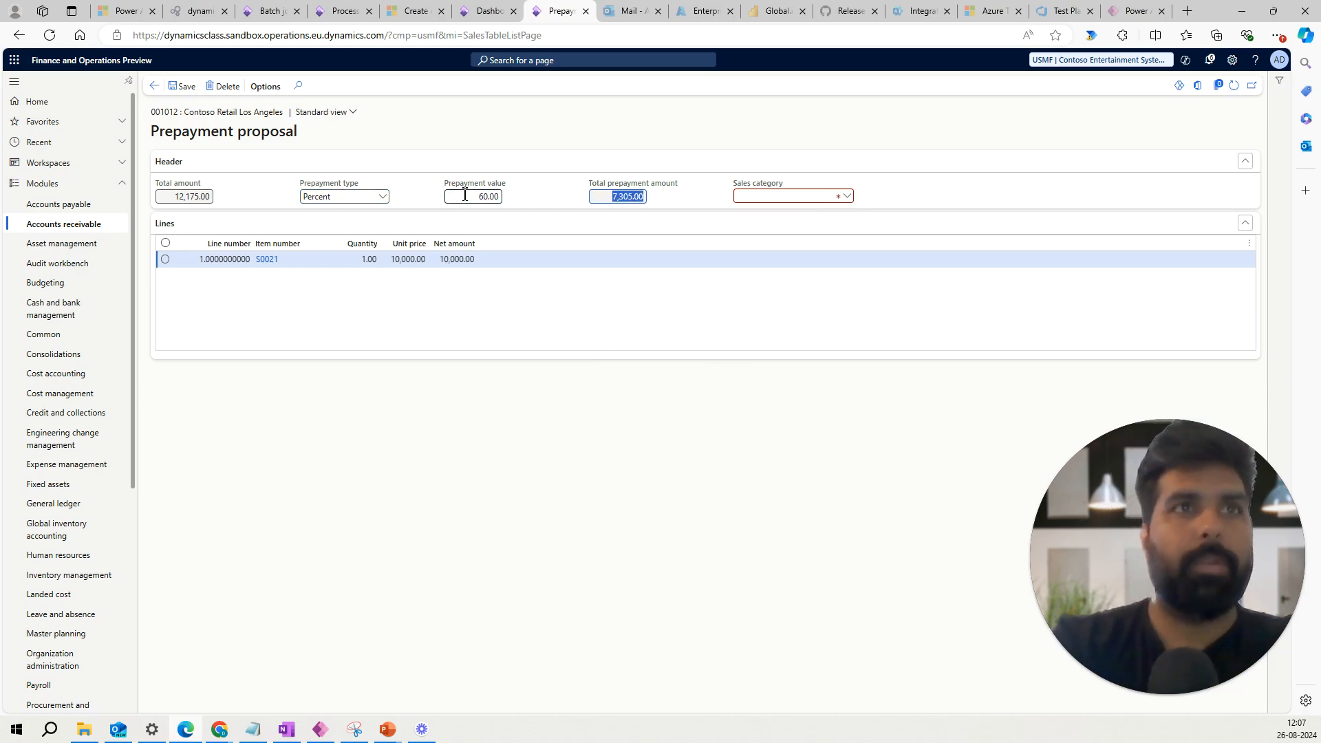
pyautogui.click(187, 88)
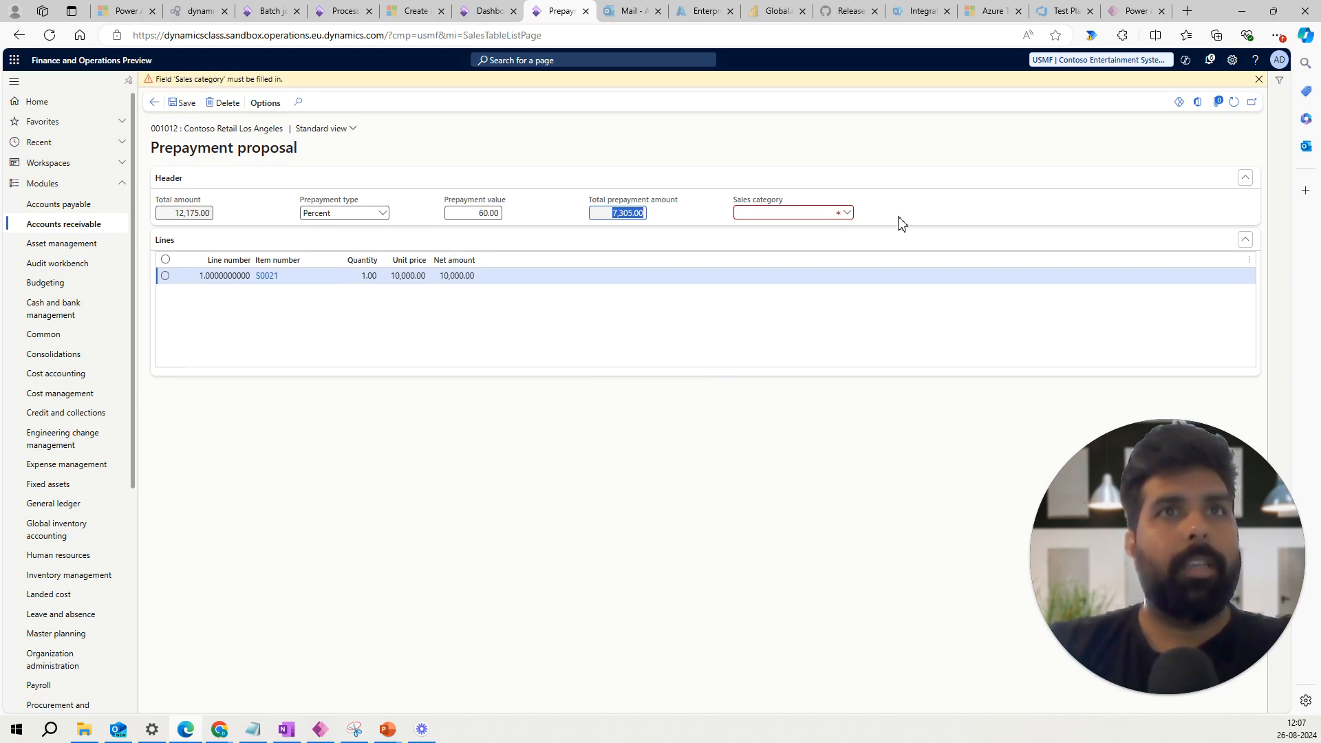
# Step: Assign the Auto audio systems sales category to the prepayment proposal and save it
pyautogui.click(849, 216)
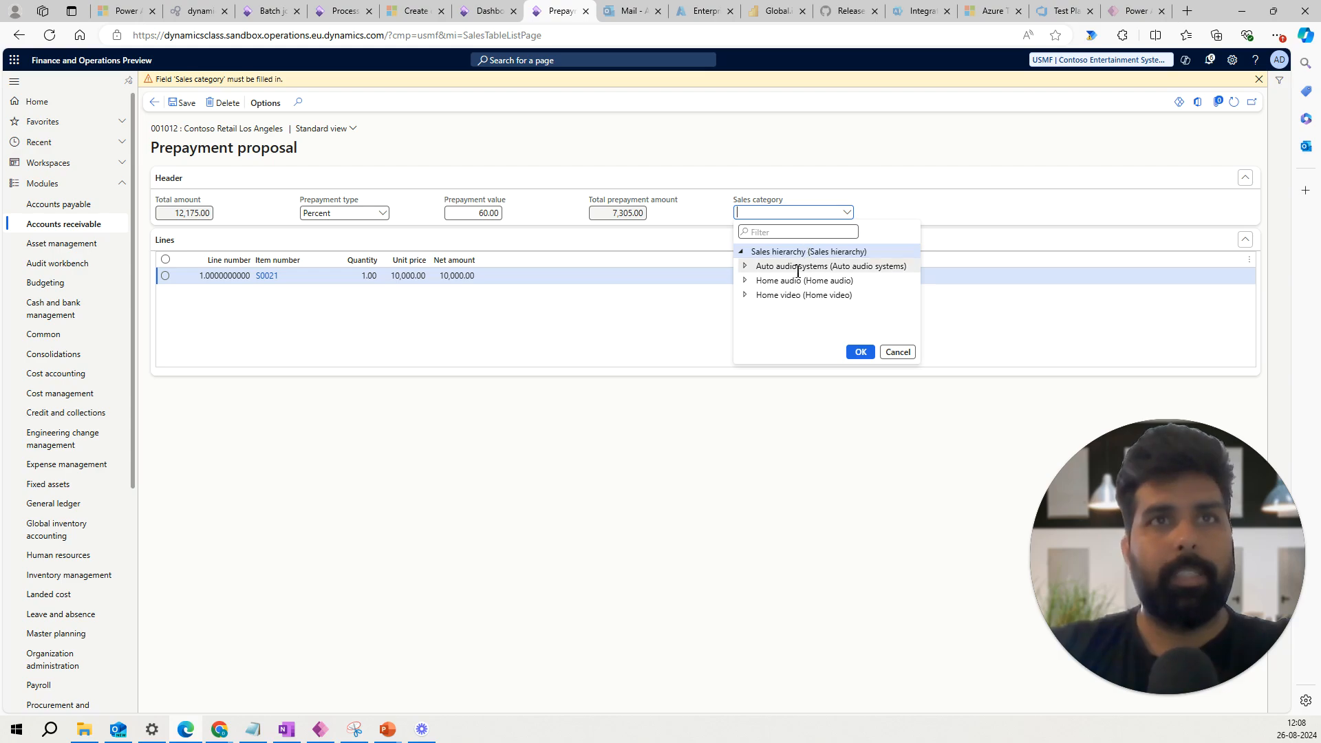
pyautogui.click(798, 268)
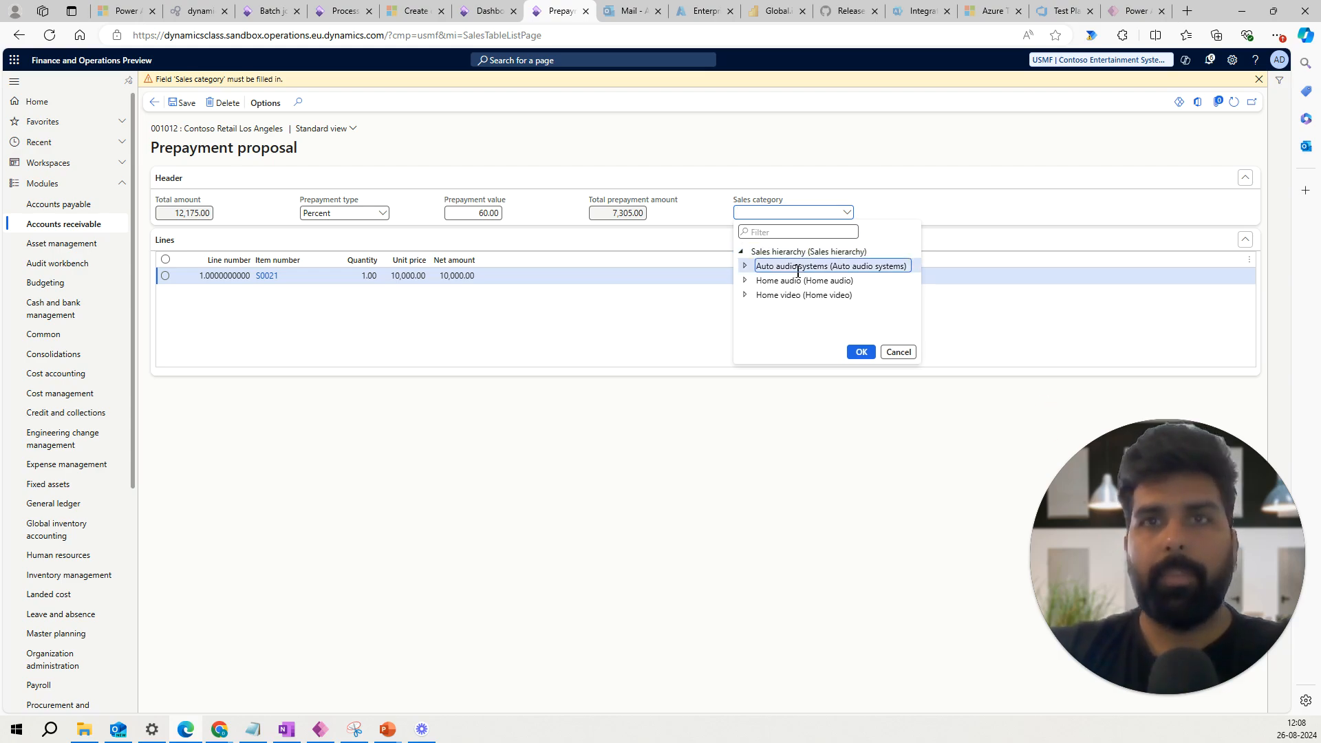
pyautogui.click(860, 352)
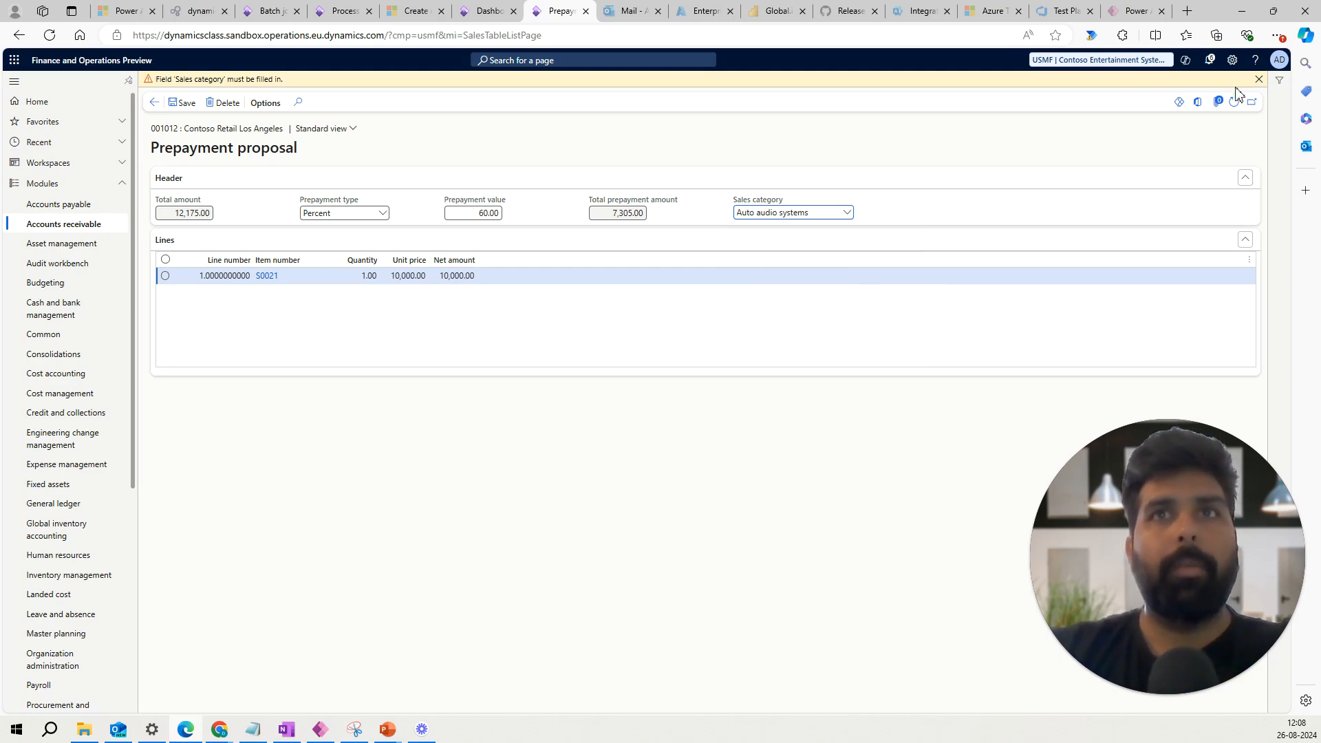
pyautogui.click(1257, 81)
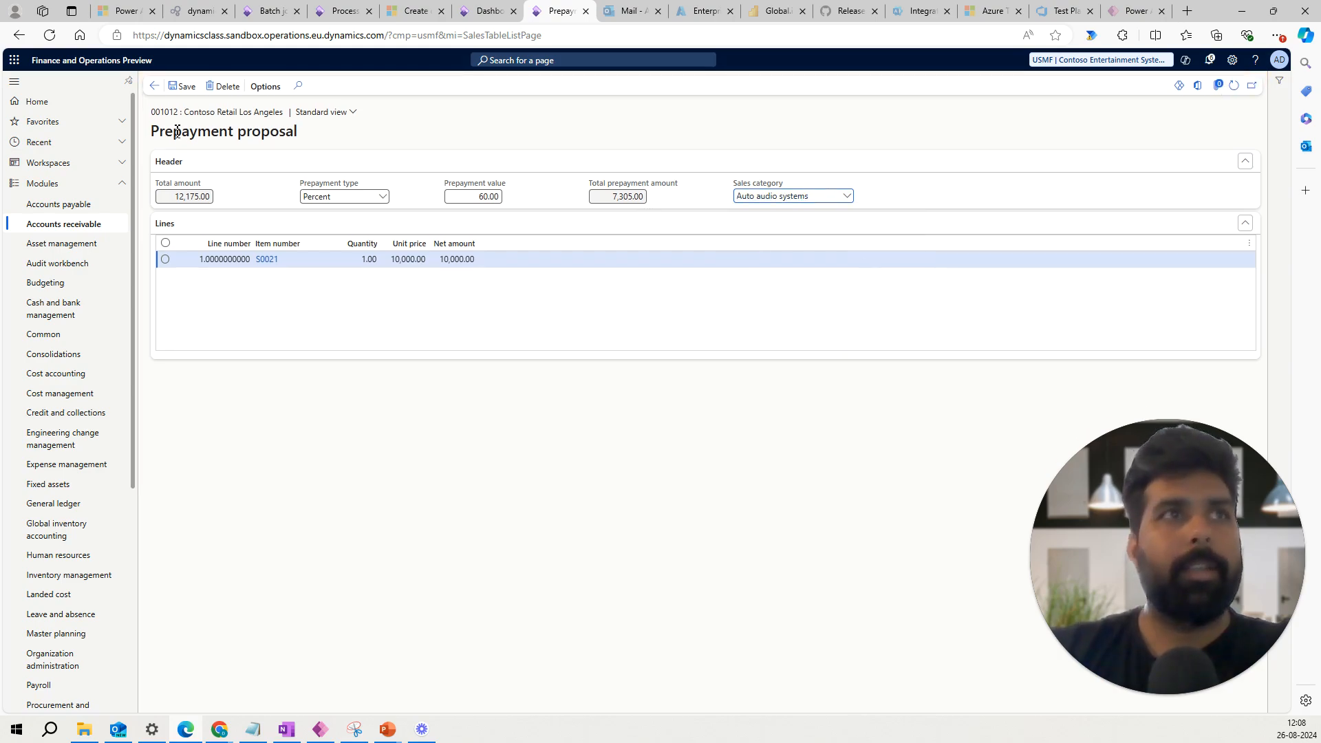
pyautogui.click(183, 88)
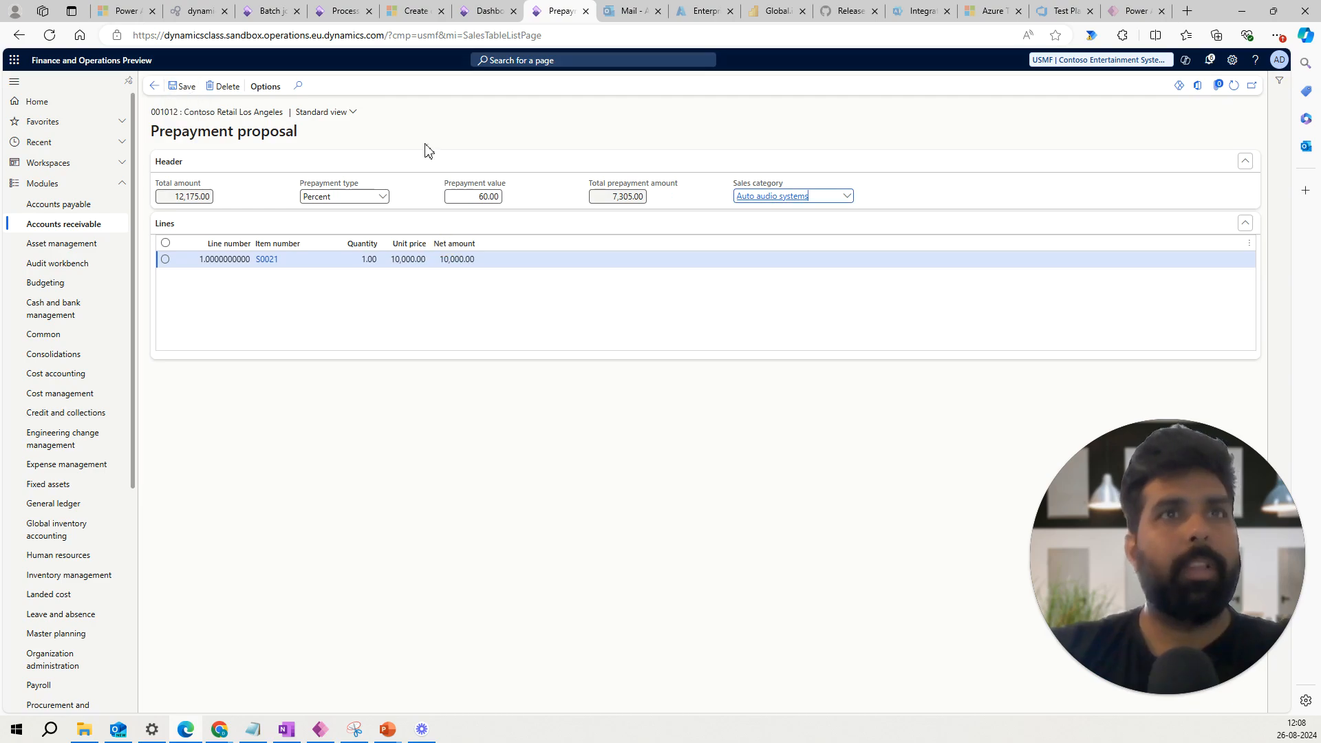
# Step: Check the proposal's total amount against its total prepayment amount, and return to the sales order
pyautogui.click(206, 197)
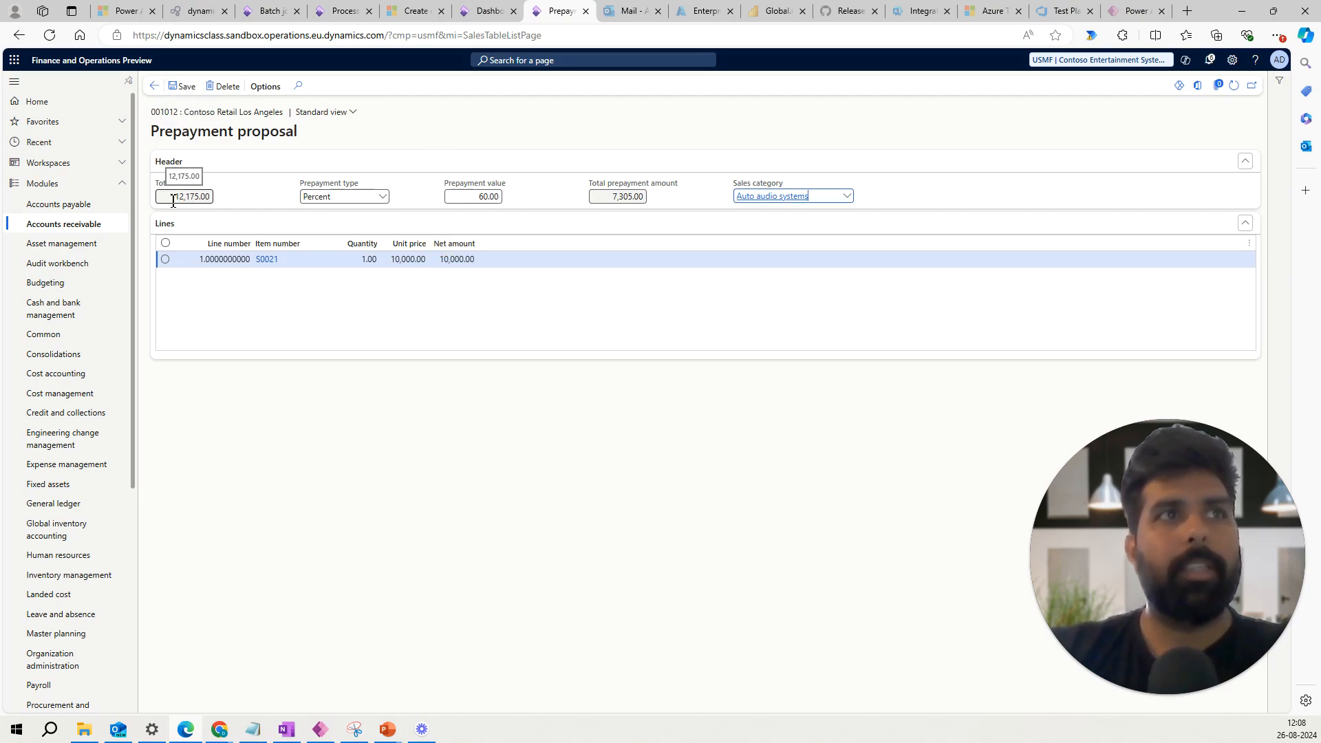
pyautogui.click(617, 197)
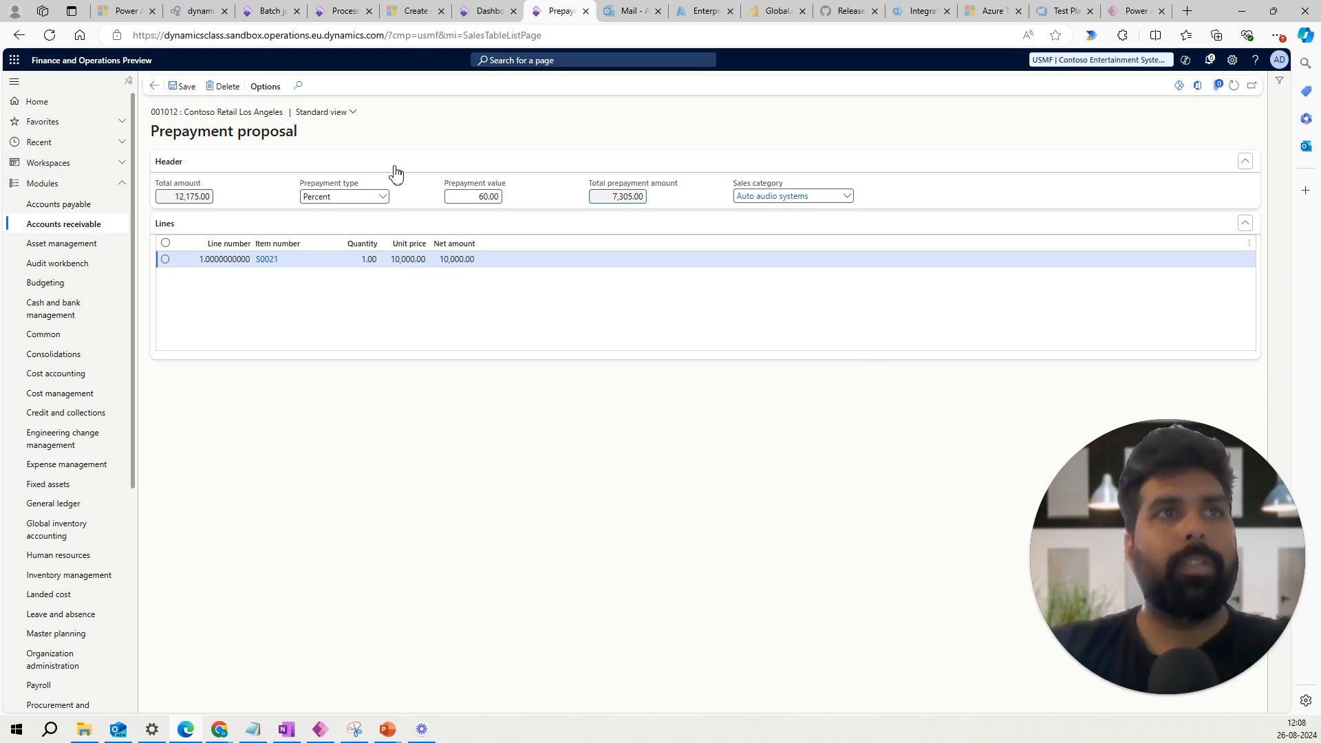
pyautogui.click(156, 88)
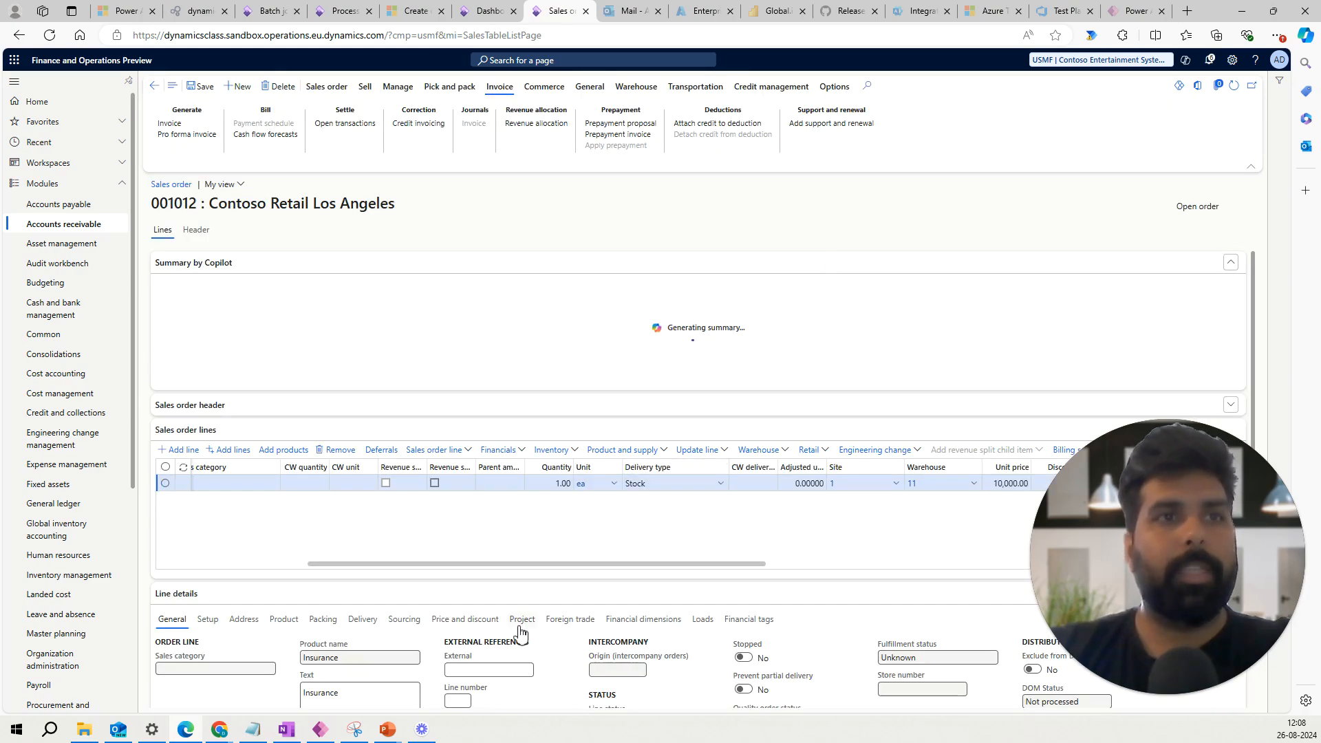
# Step: Clear the sales tax group in the Insurance line's setup details and save the sales order
pyautogui.click(207, 620)
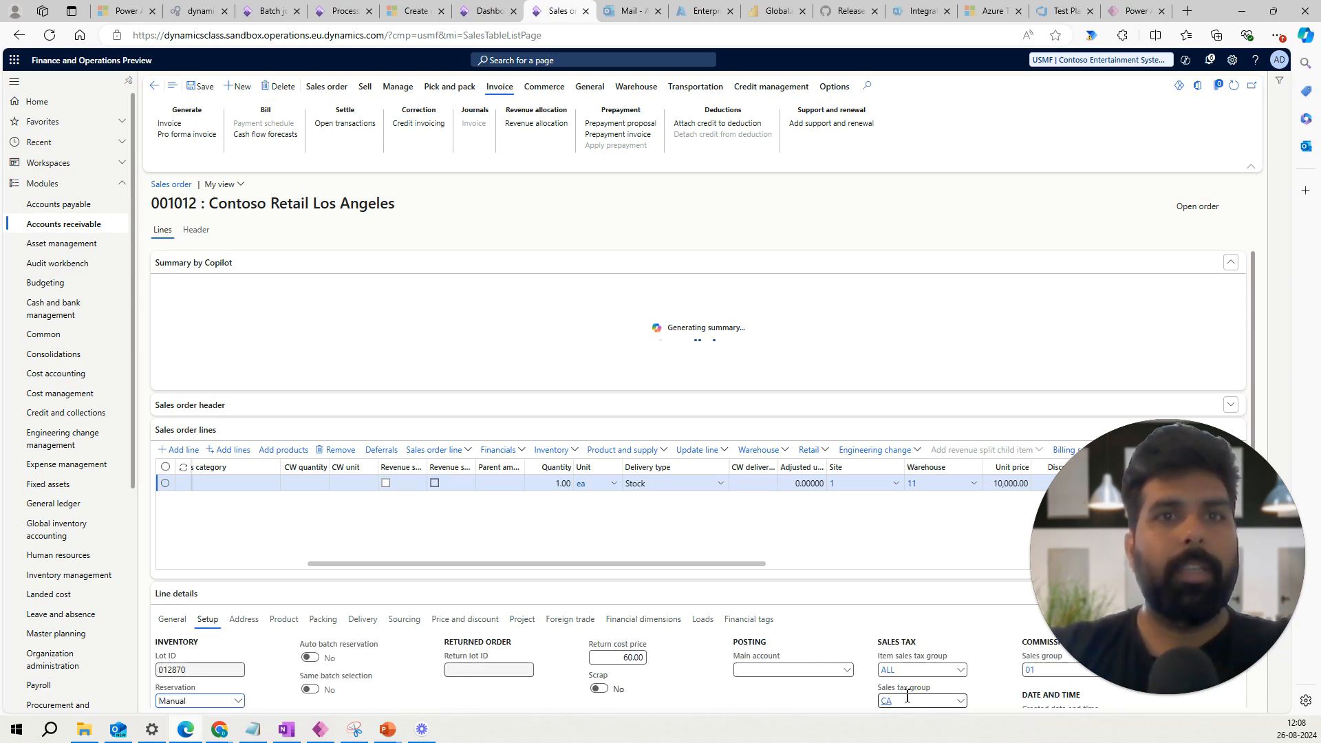
pyautogui.click(907, 699)
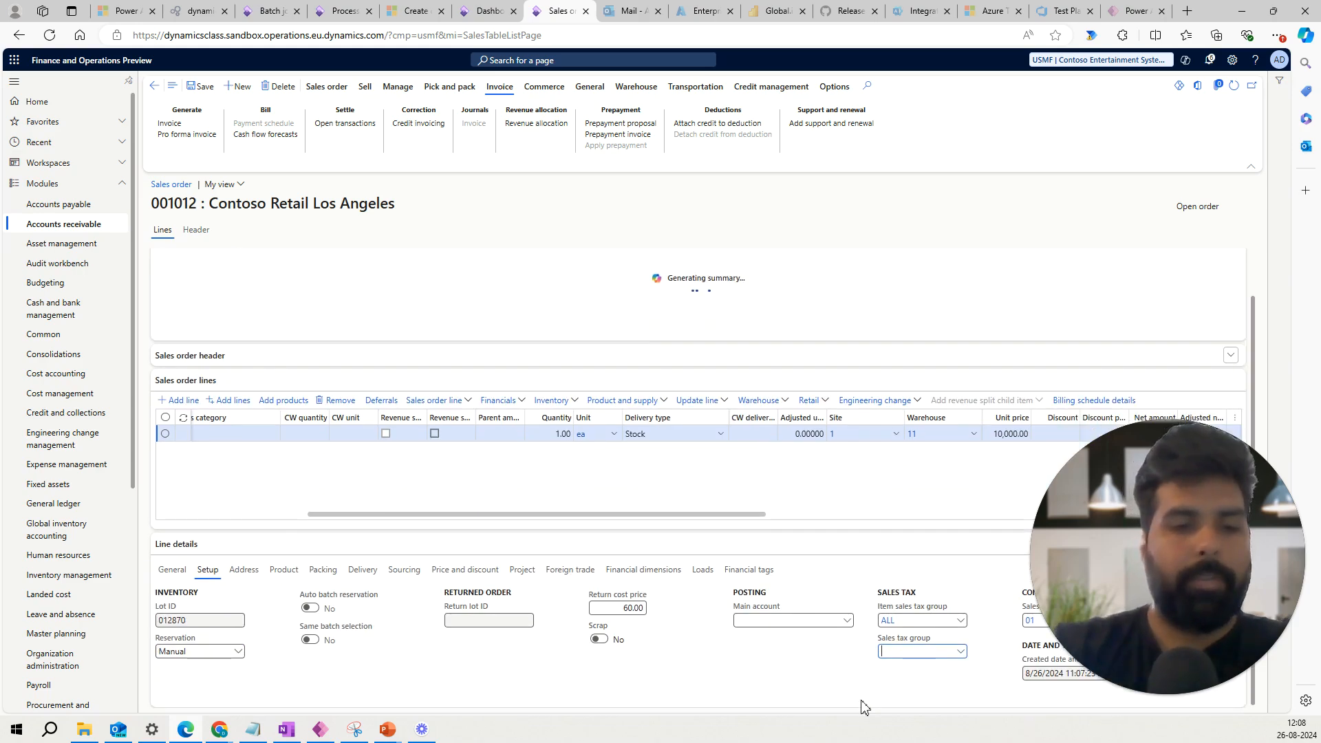
pyautogui.click(200, 91)
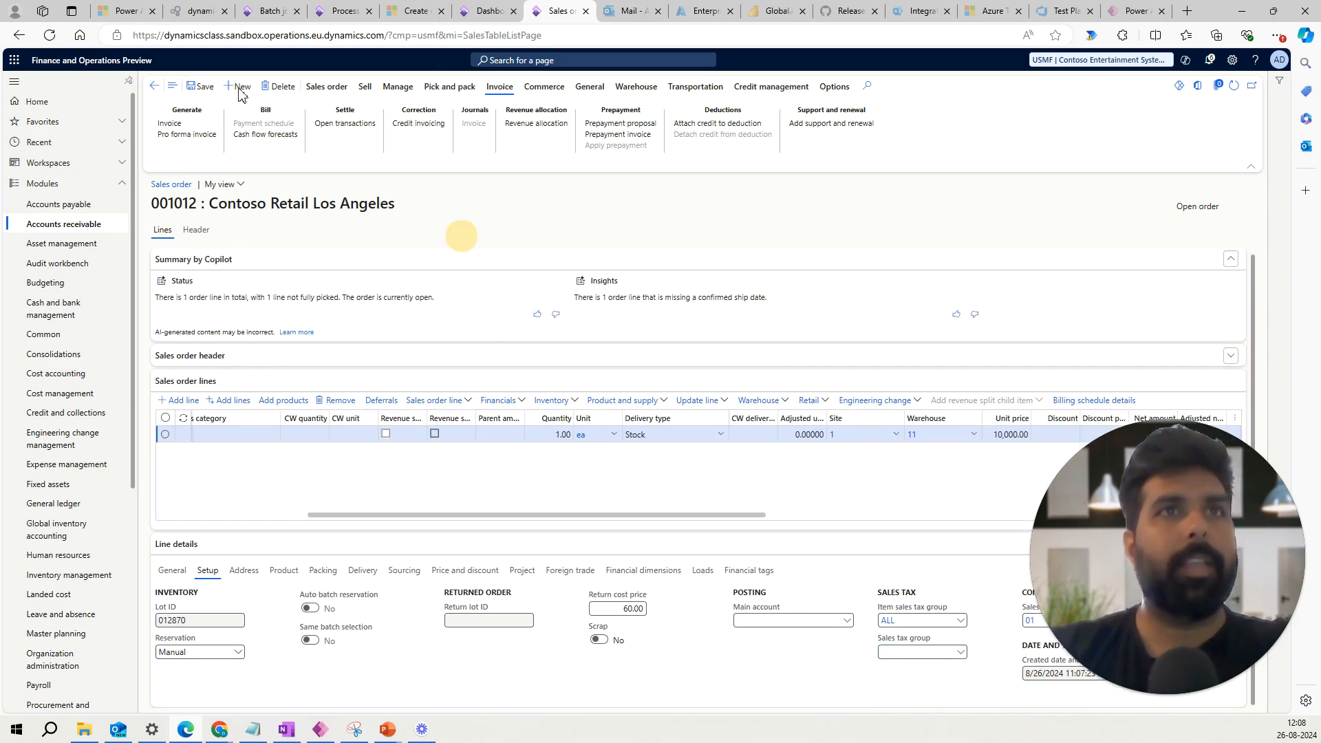
# Step: Reload the prepayment proposal from the changed sales order and set its type to Percent with a value of 60
pyautogui.click(613, 124)
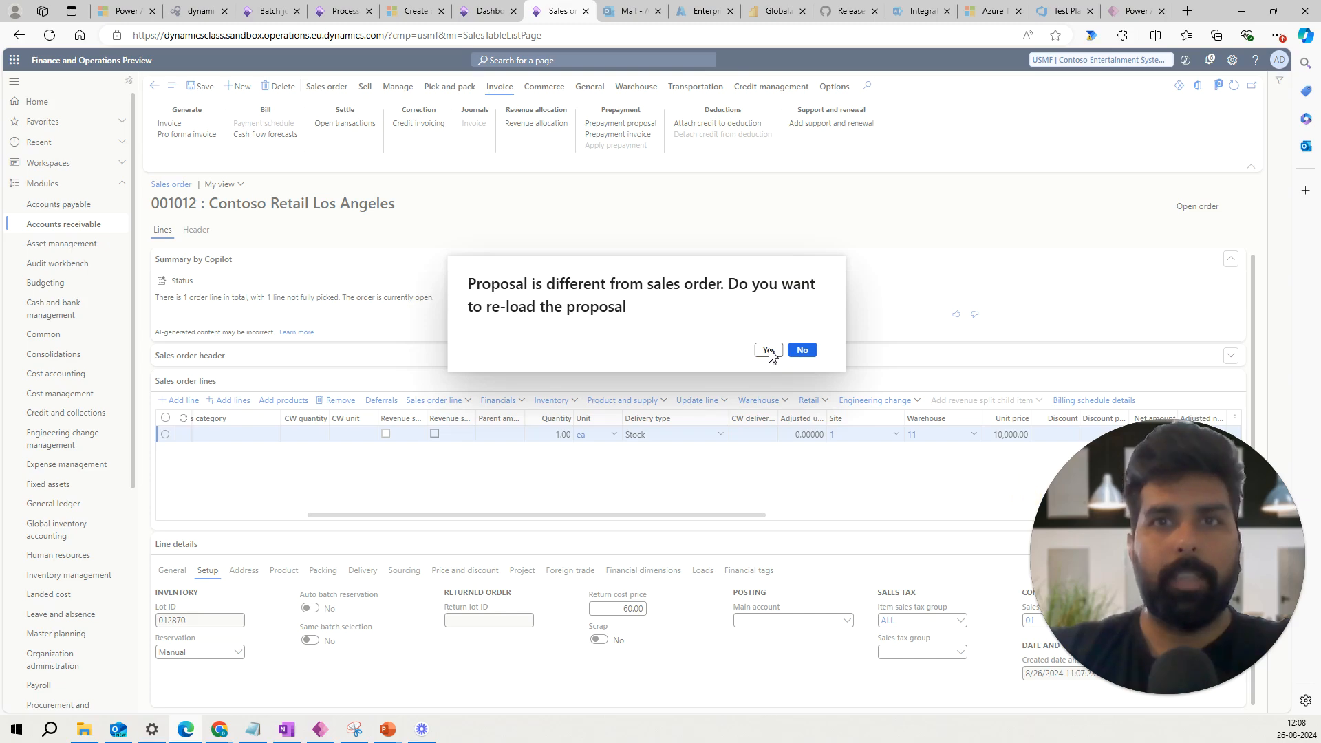
pyautogui.click(769, 351)
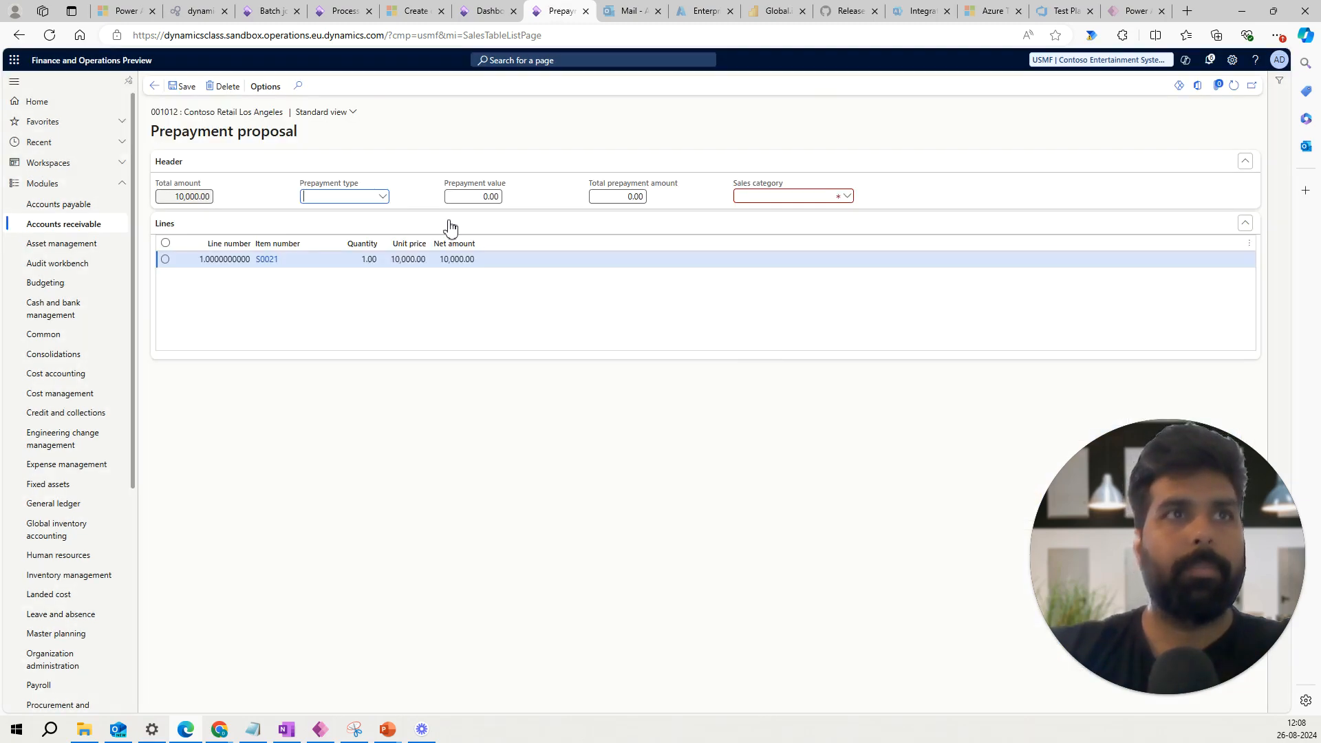
pyautogui.click(382, 197)
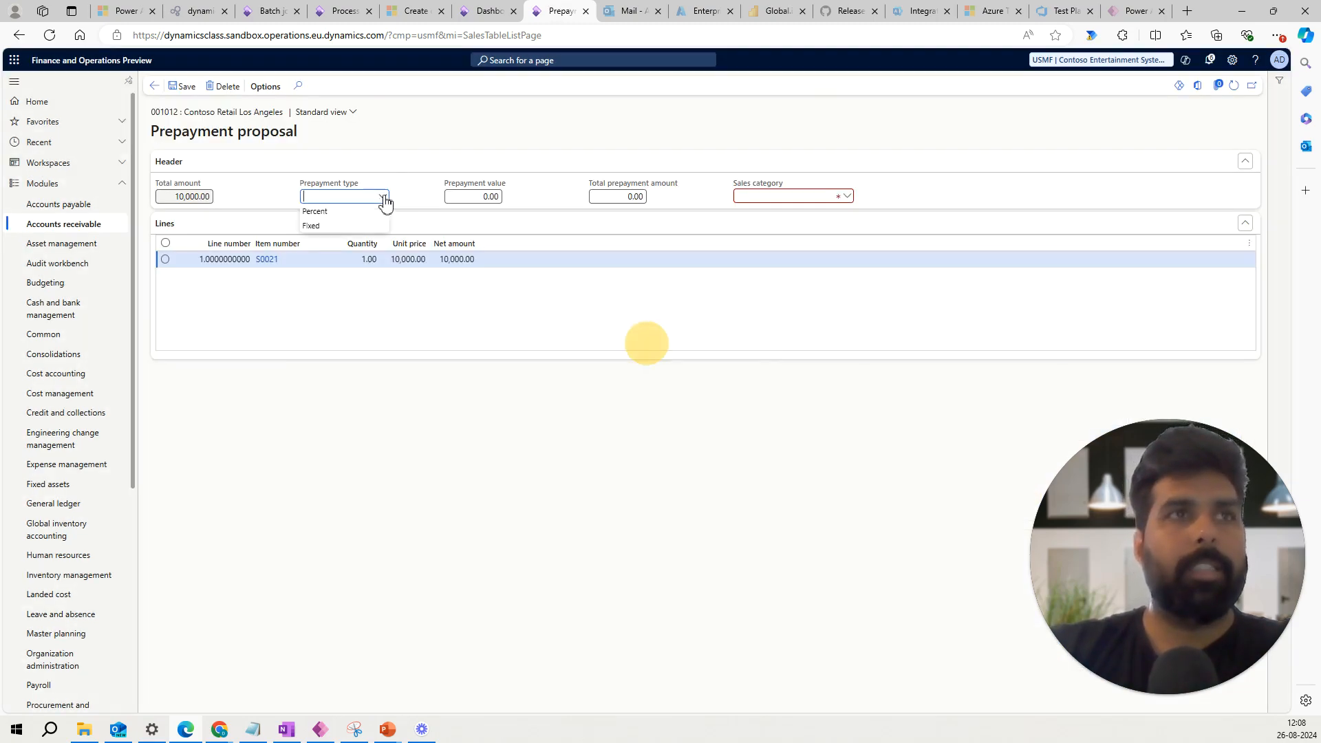
pyautogui.click(315, 211)
pyautogui.click(466, 197)
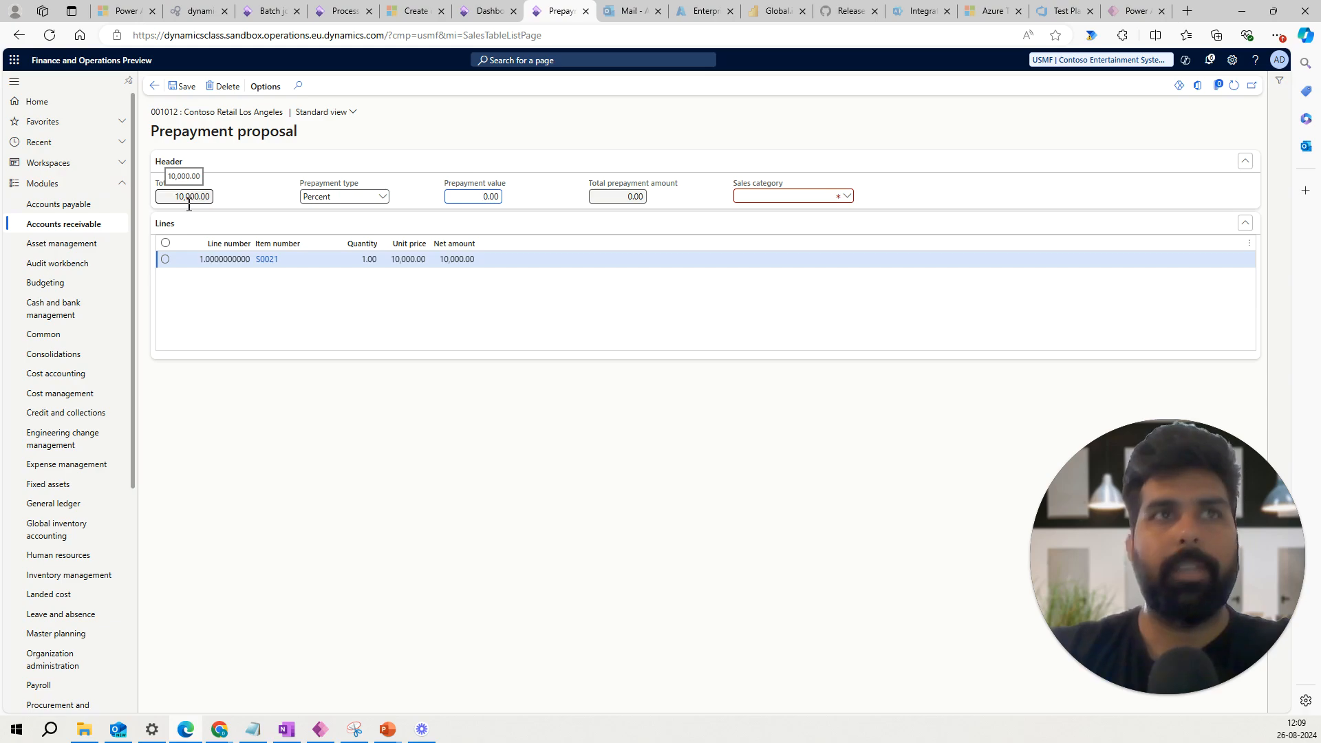
pyautogui.write('6')
pyautogui.press('Tab')
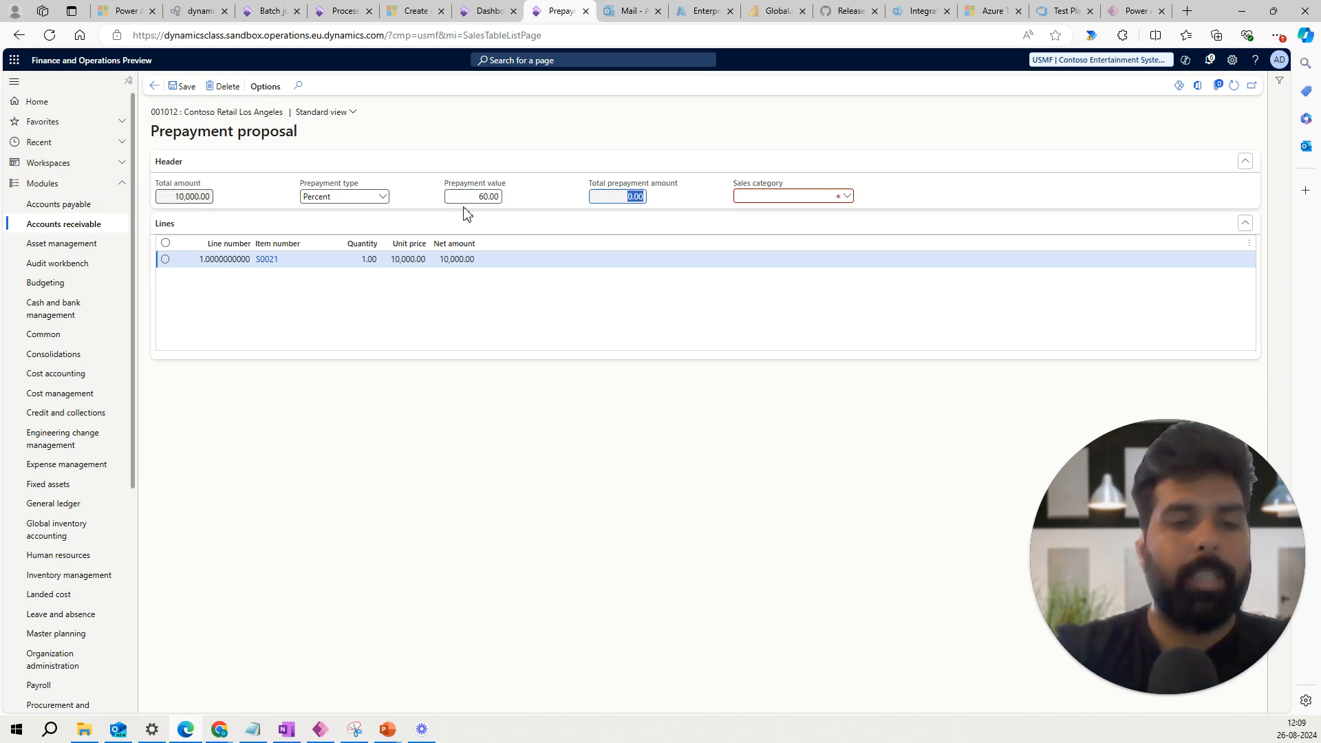
pyautogui.click(183, 86)
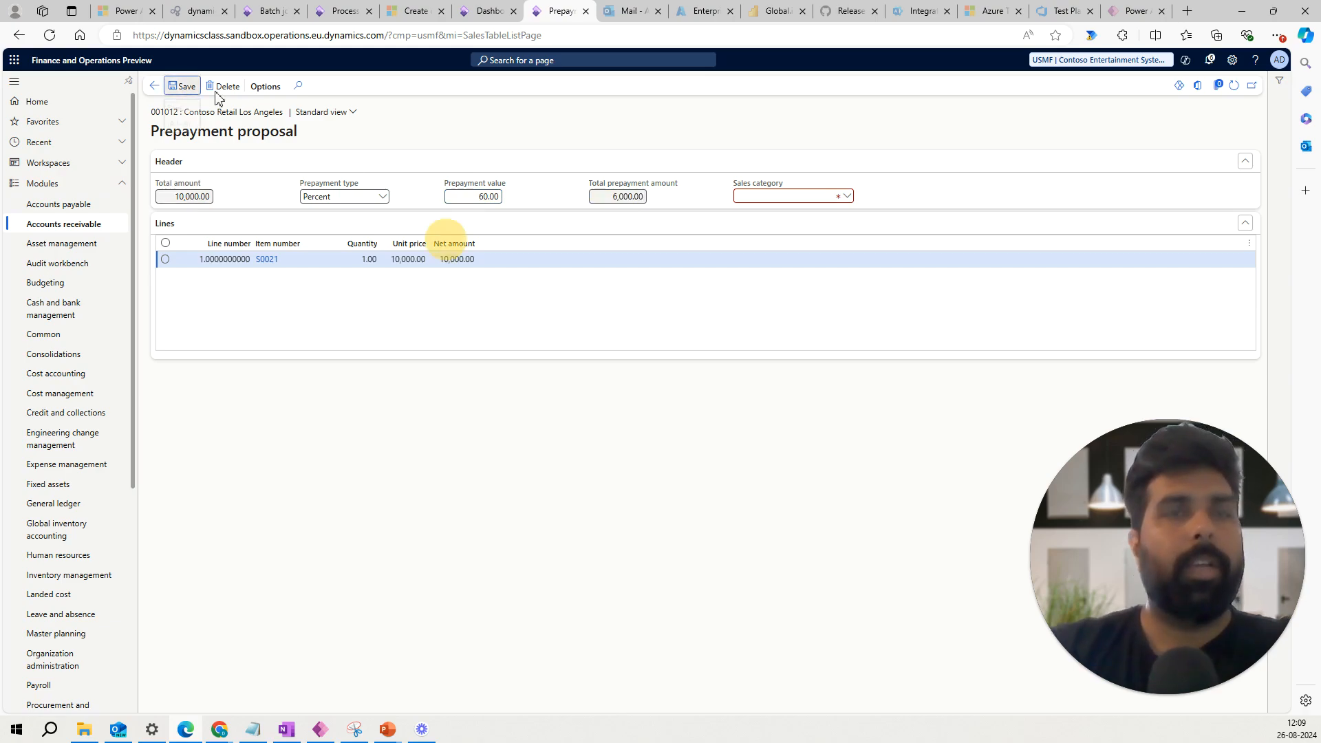
# Step: Set the reloaded proposal's sales category to Auto audio systems, save it and go back to the sales order
pyautogui.click(843, 214)
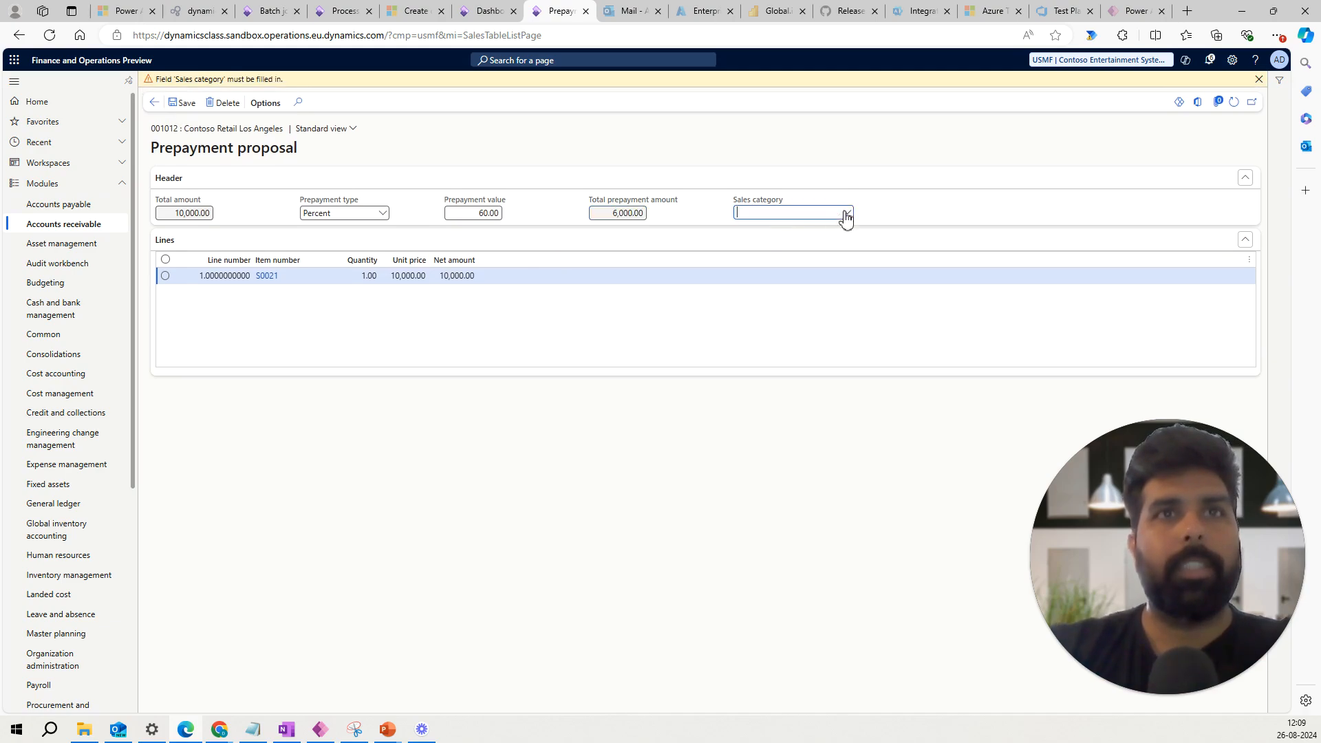
pyautogui.click(809, 267)
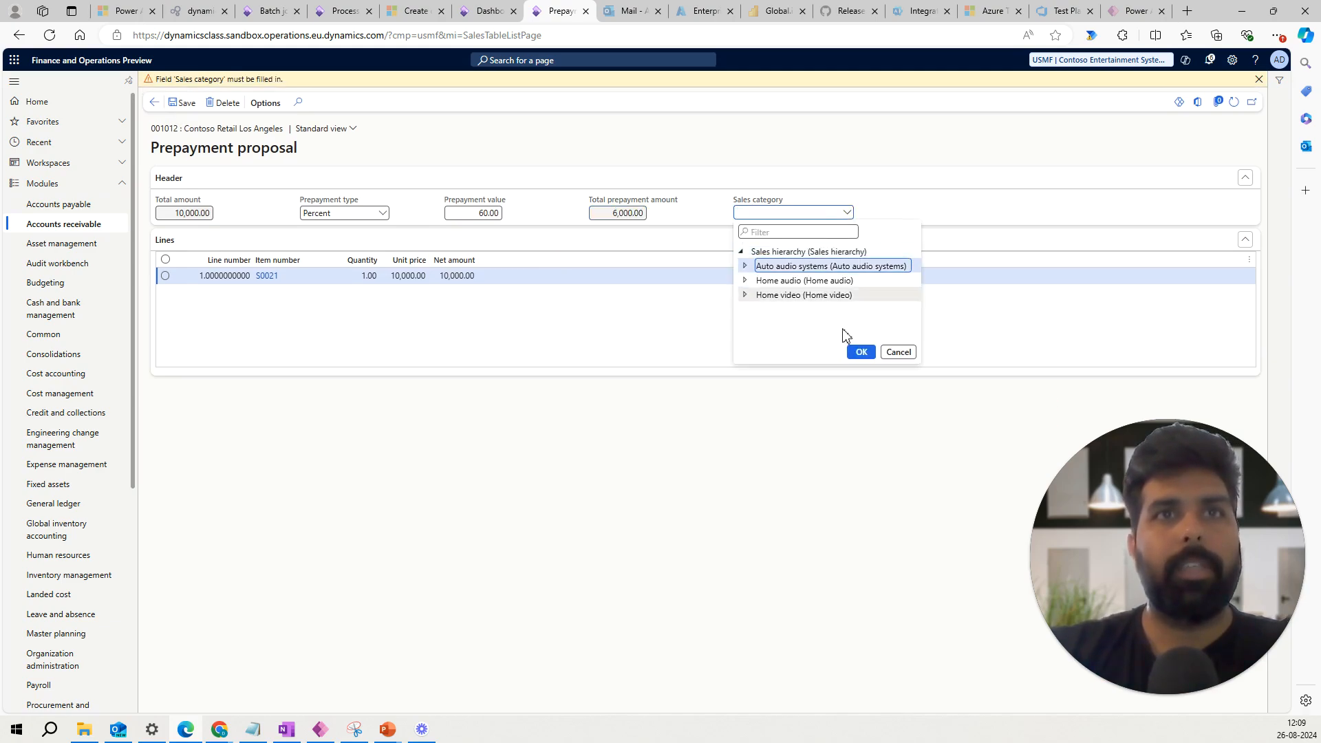
pyautogui.click(858, 352)
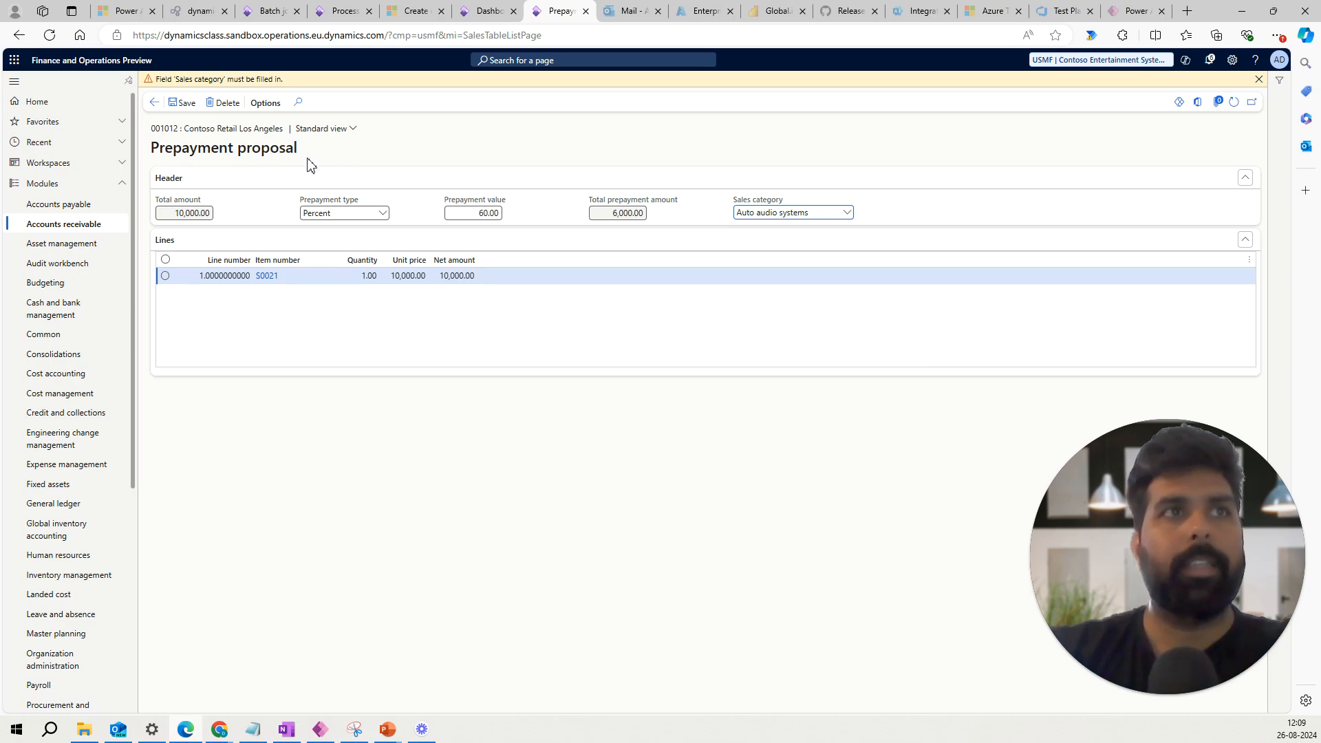
pyautogui.click(183, 103)
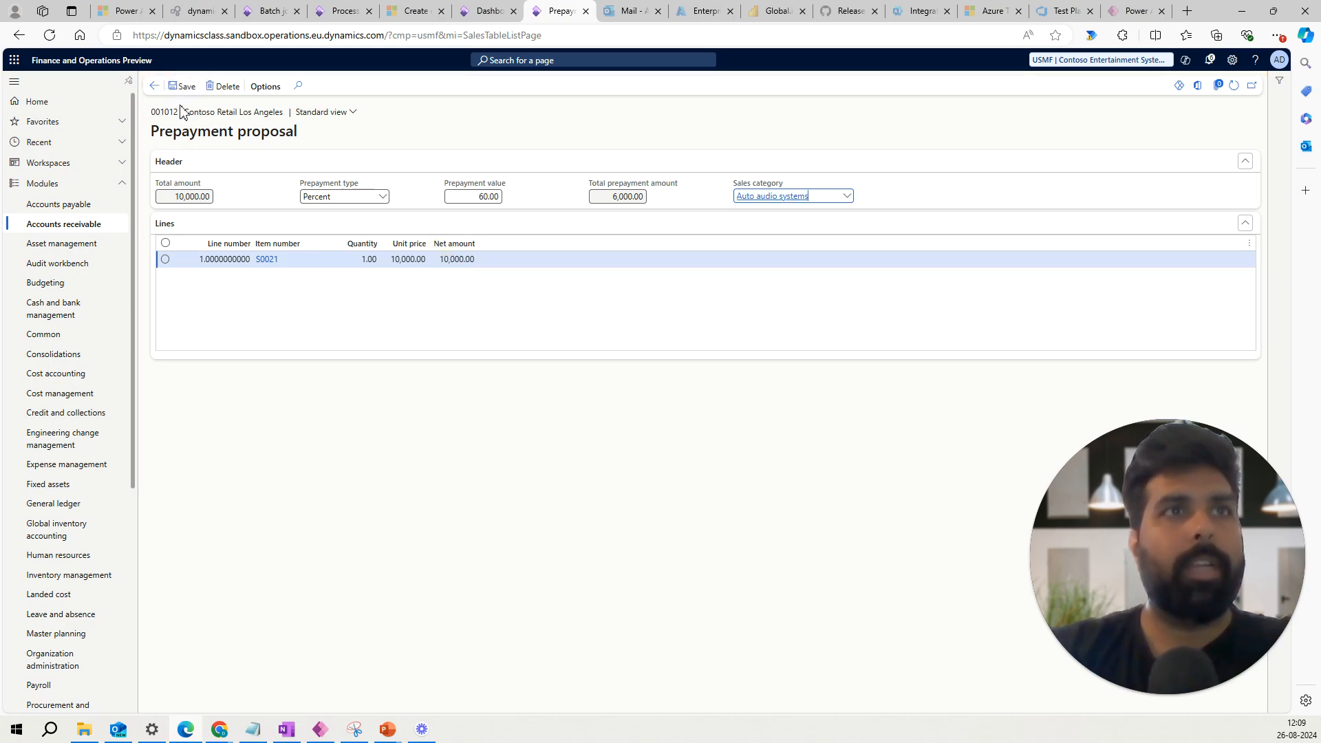
pyautogui.click(156, 91)
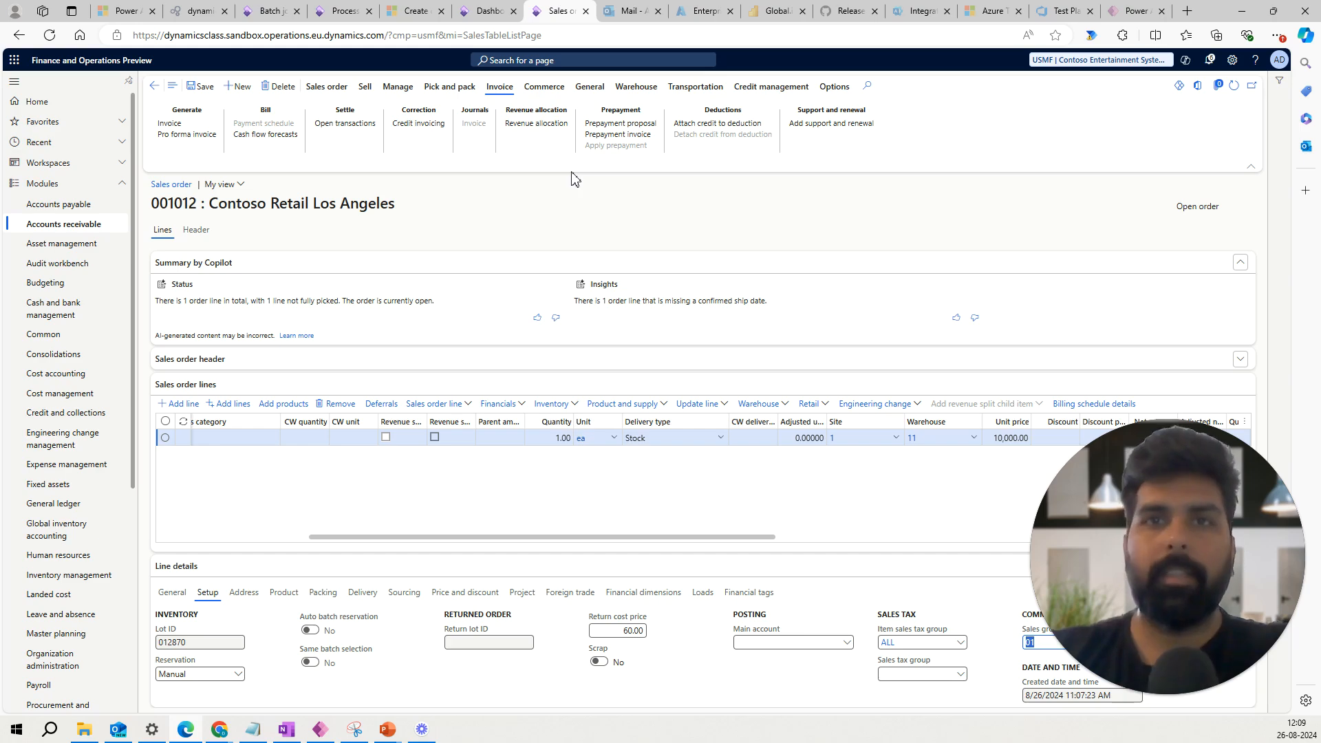
# Step: Try to generate the prepayment invoice for the order, and run the immediate sales order confirmation
pyautogui.click(633, 137)
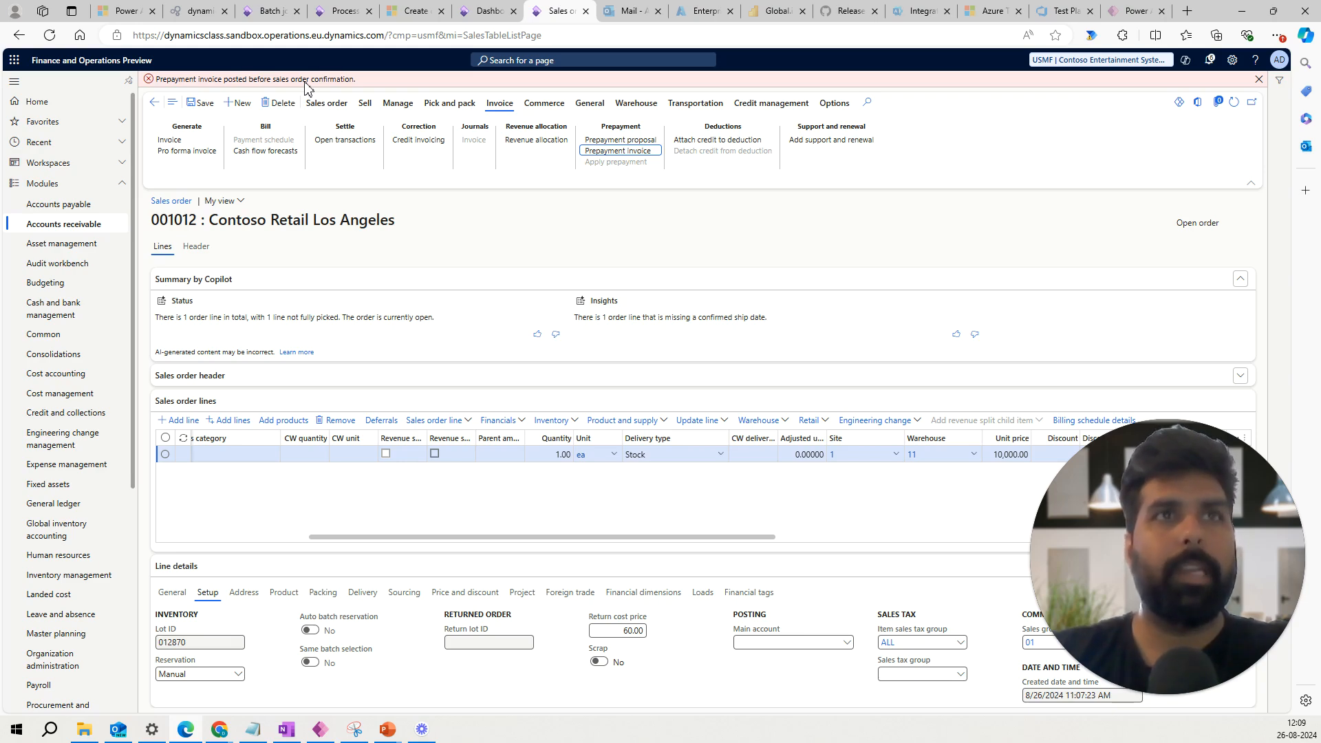
pyautogui.click(366, 104)
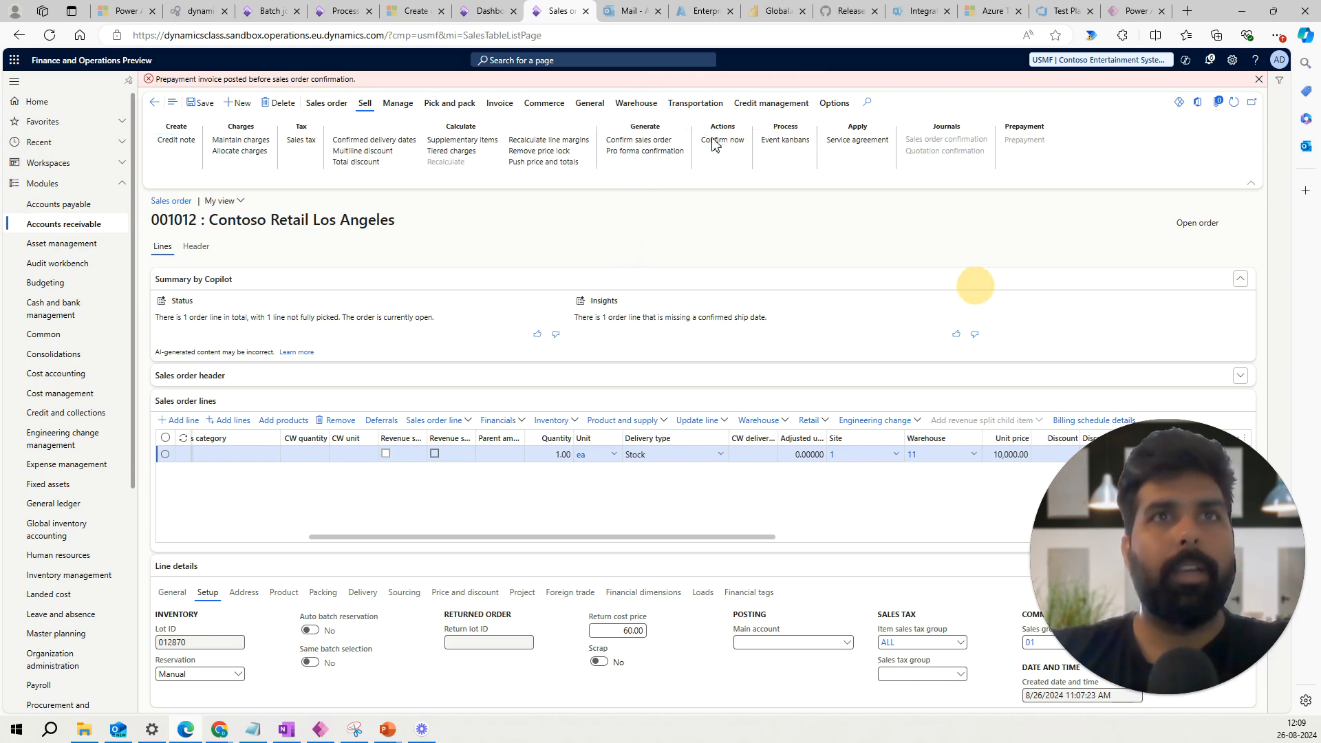
pyautogui.click(715, 141)
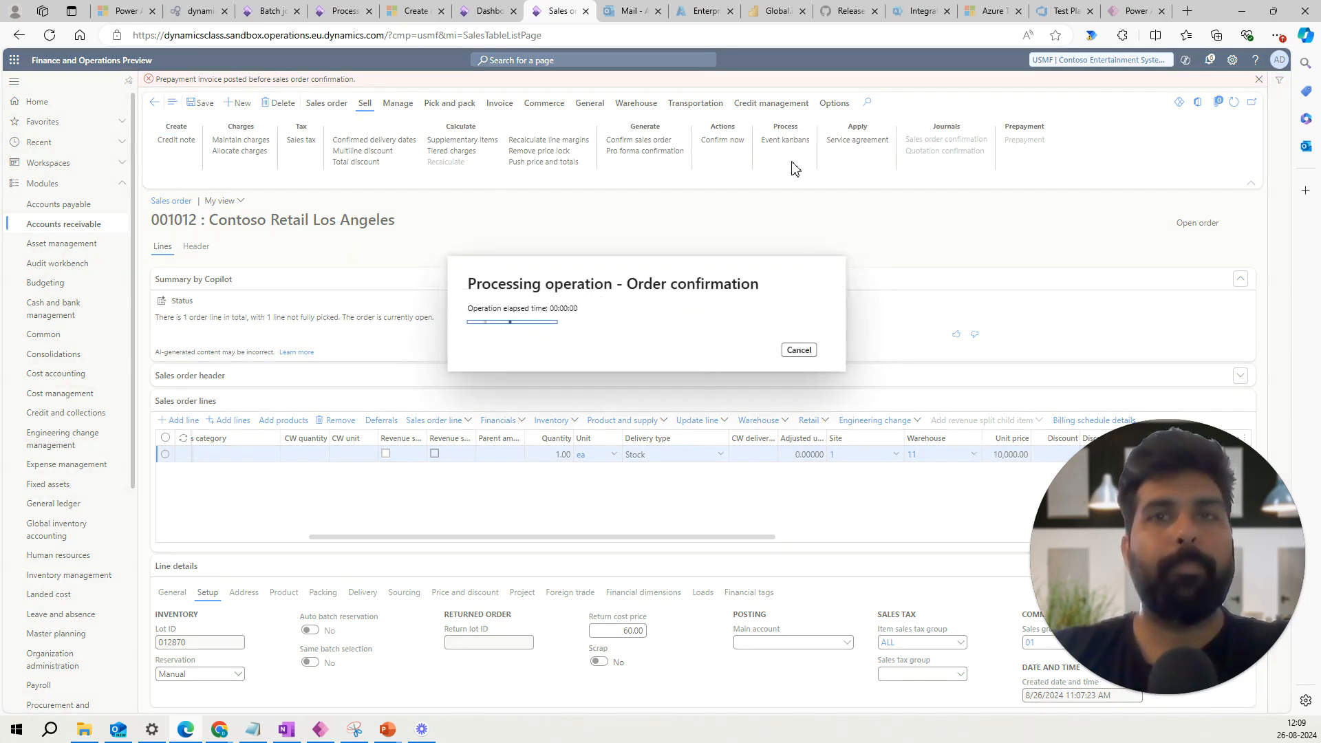
# Step: Open the prepayment invoice for the confirmed sales order, check its header and line amounts, and post it
pyautogui.click(1259, 97)
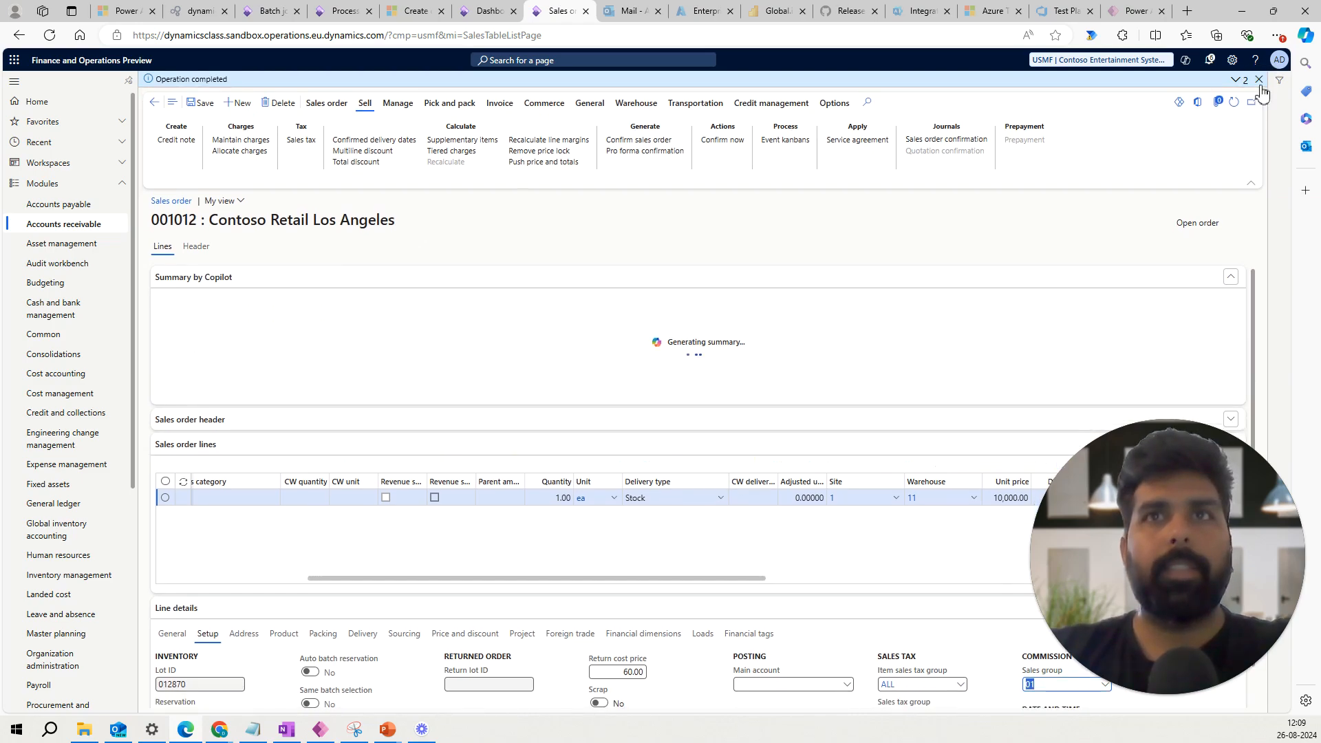
pyautogui.click(499, 103)
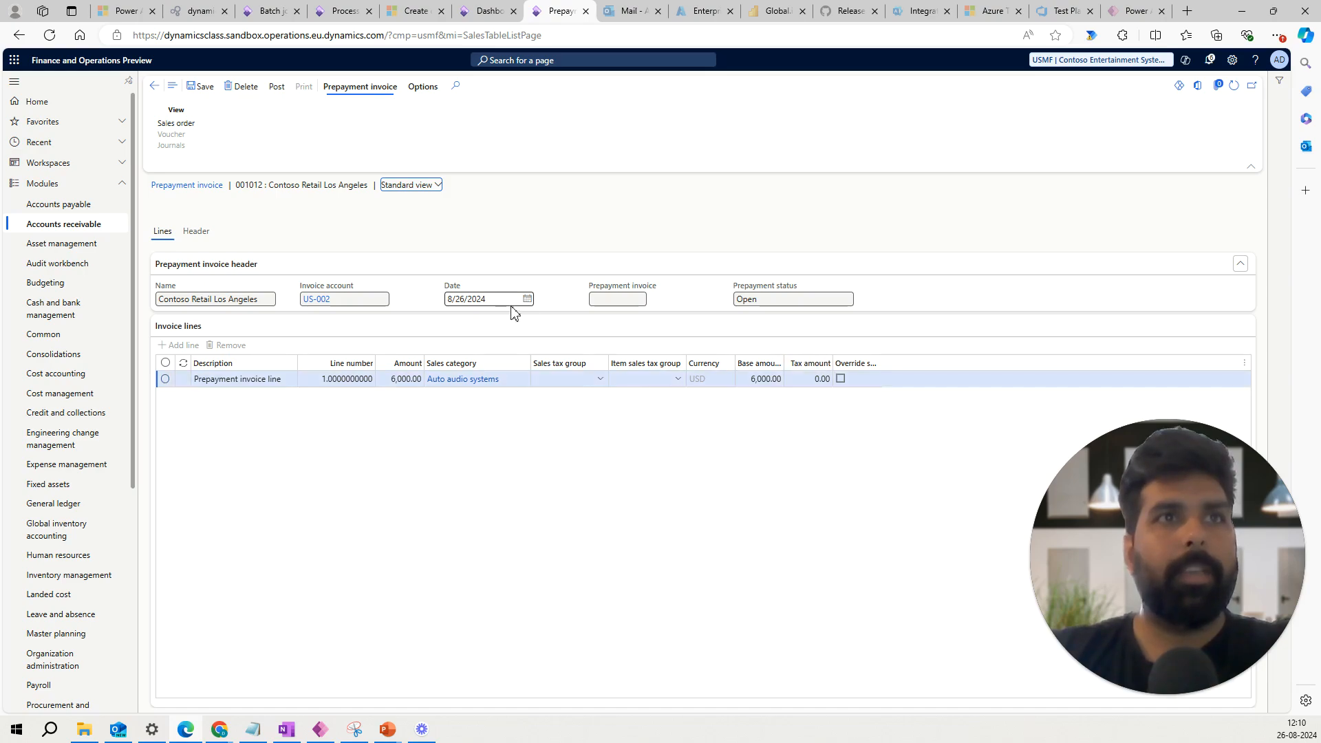
pyautogui.click(731, 300)
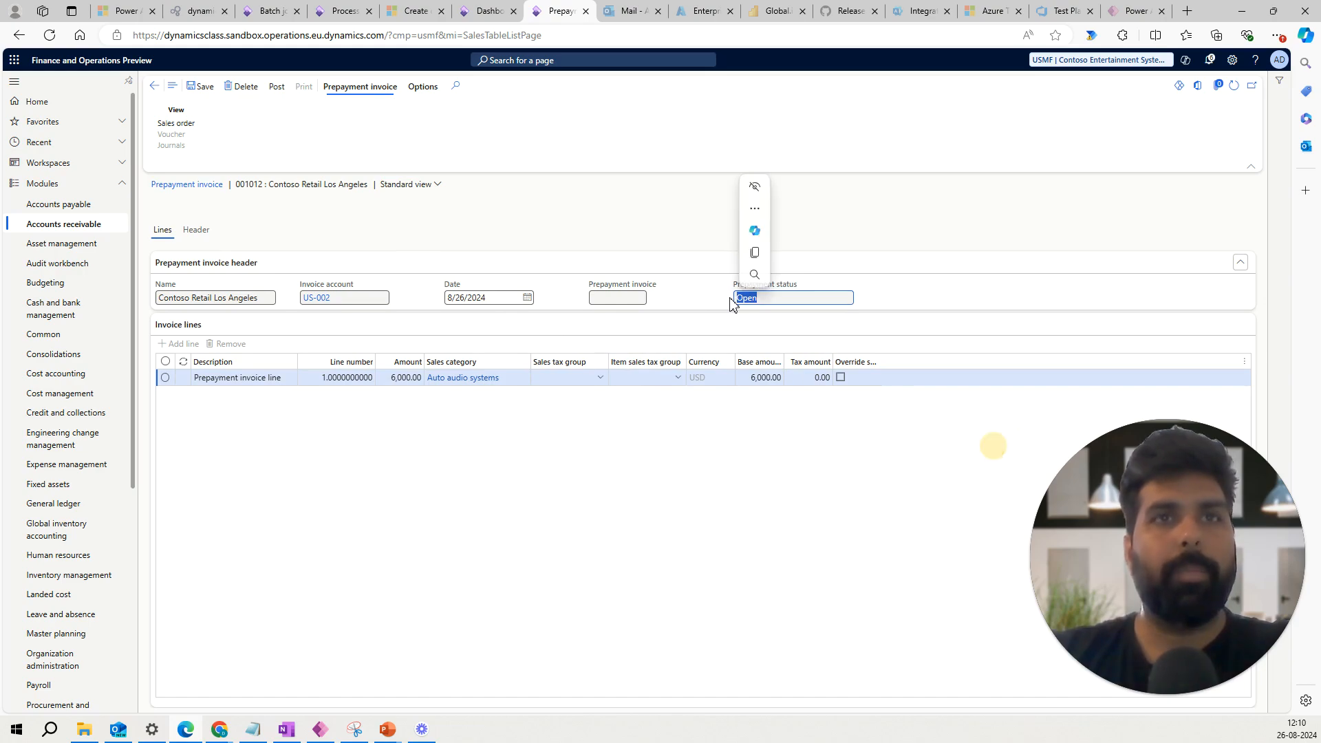
pyautogui.click(685, 445)
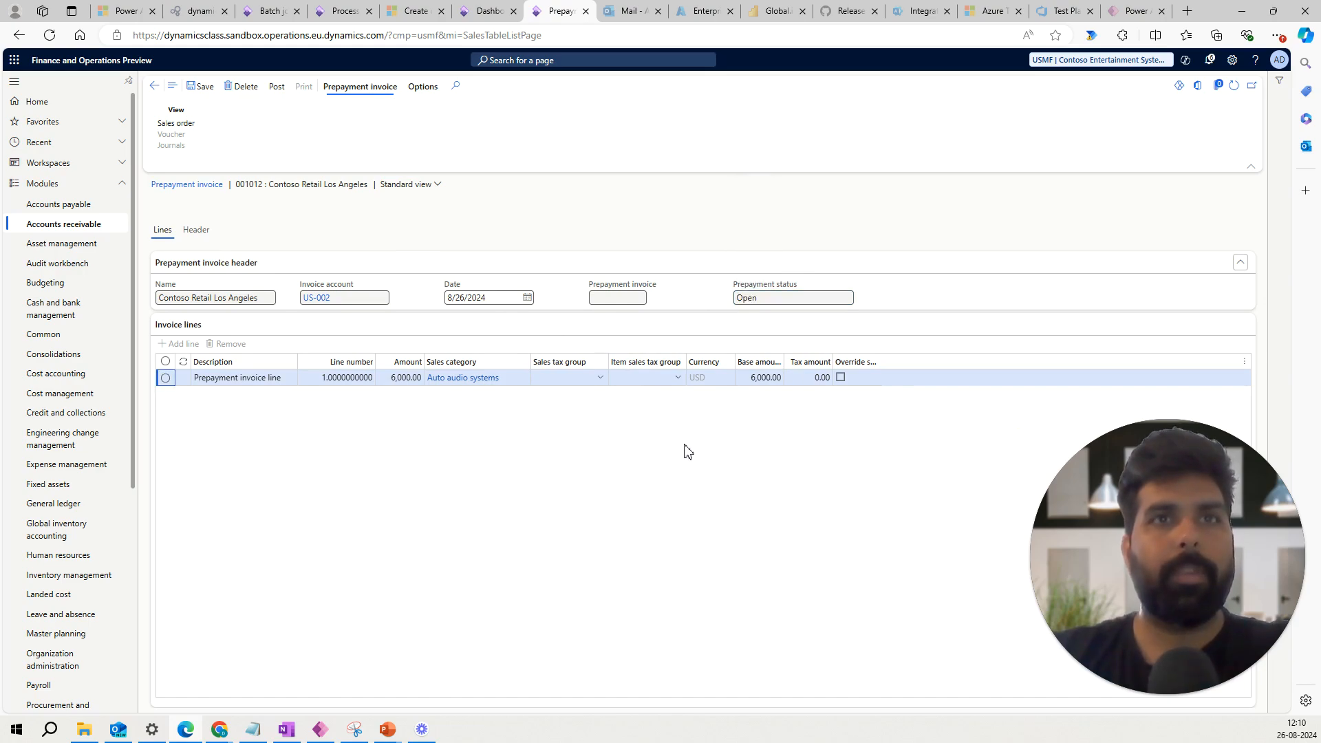
pyautogui.click(807, 378)
pyautogui.click(758, 383)
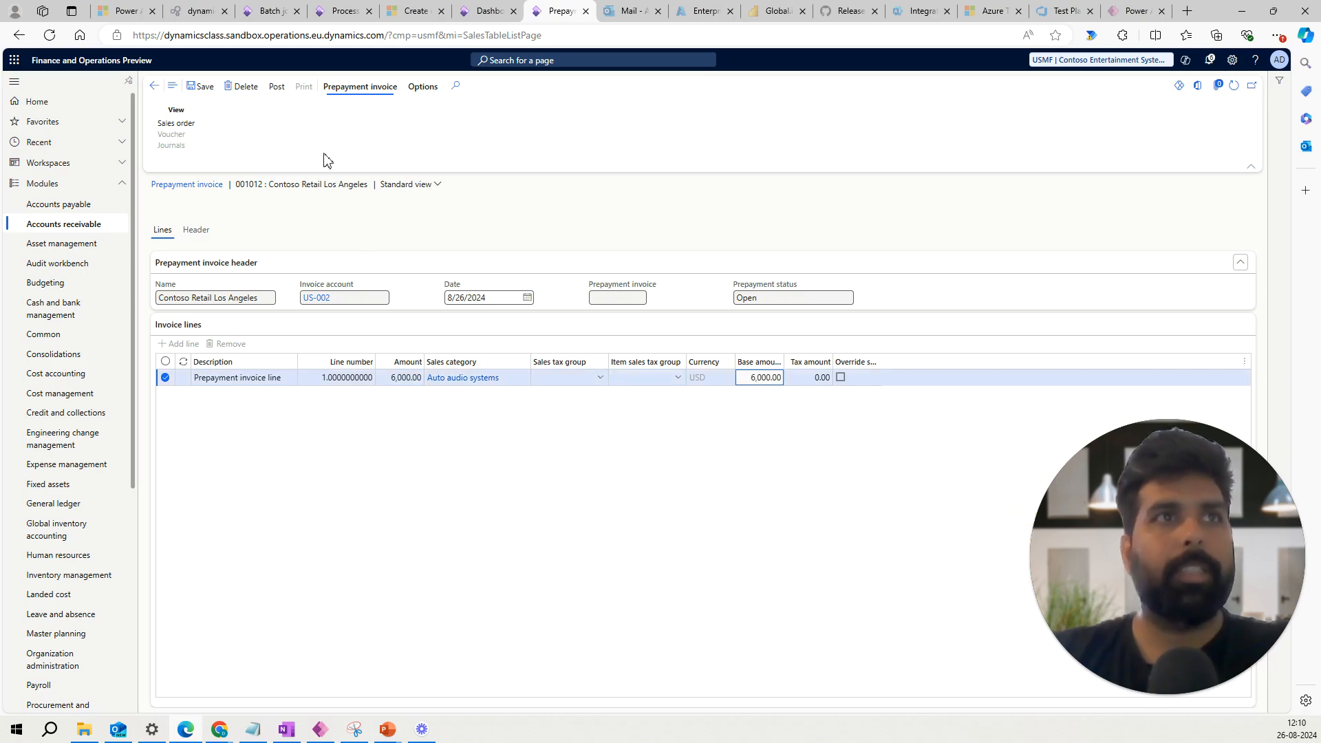
pyautogui.click(277, 90)
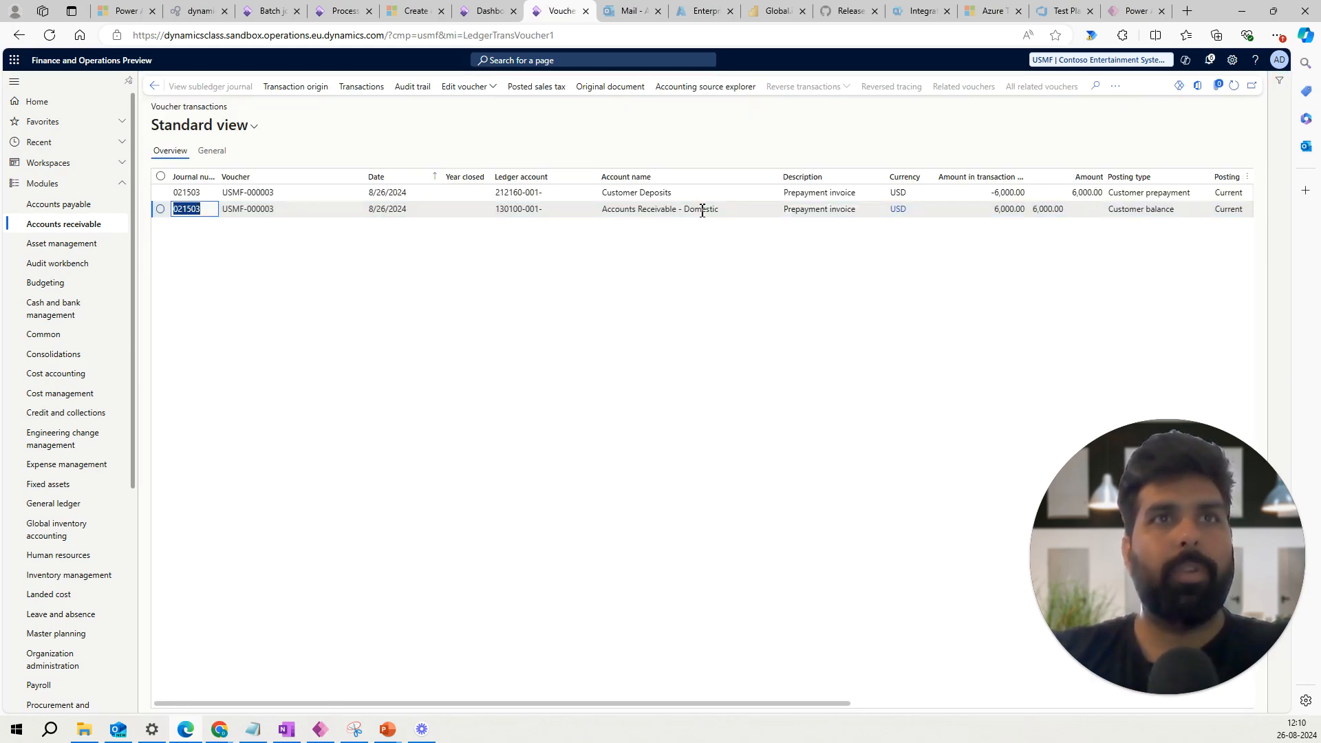
# Step: Review the Customer Deposits and Accounts Receivable - Domestic voucher entries, and view the printout of the posted prepayment invoice
pyautogui.click(702, 211)
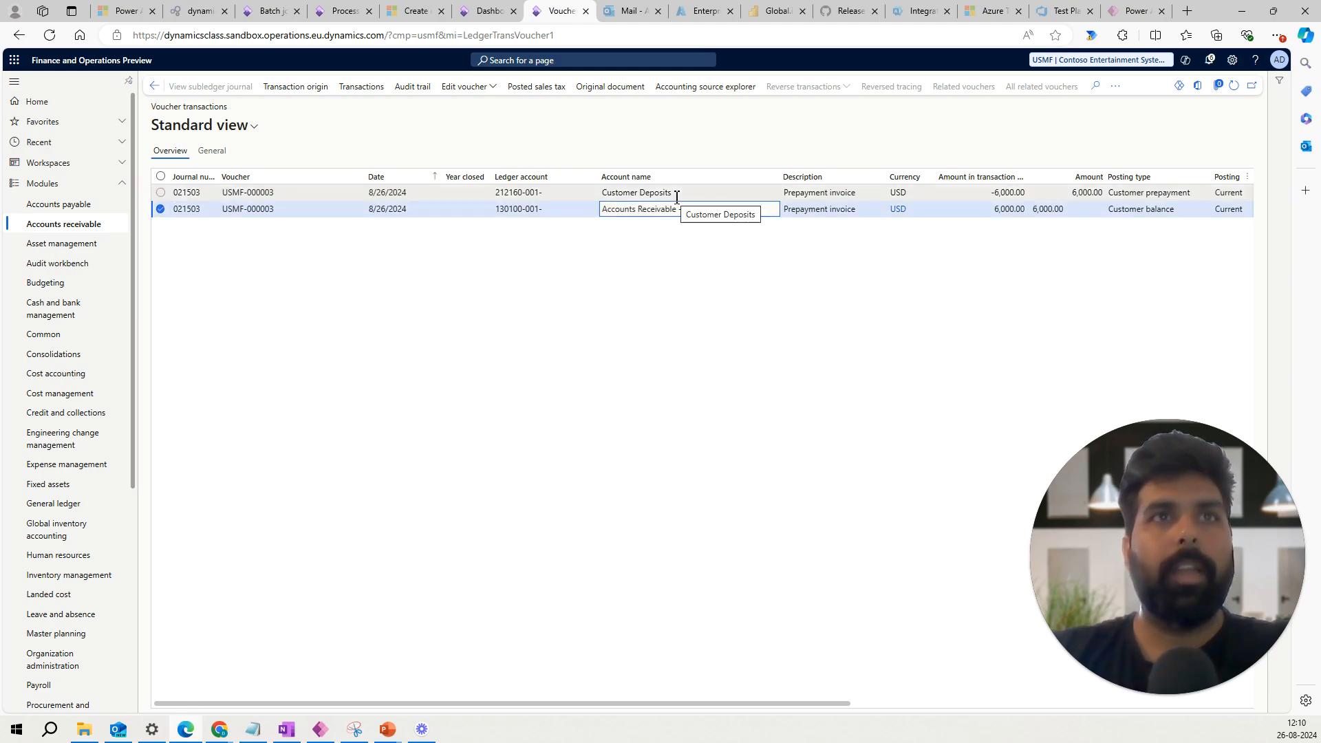
pyautogui.click(676, 194)
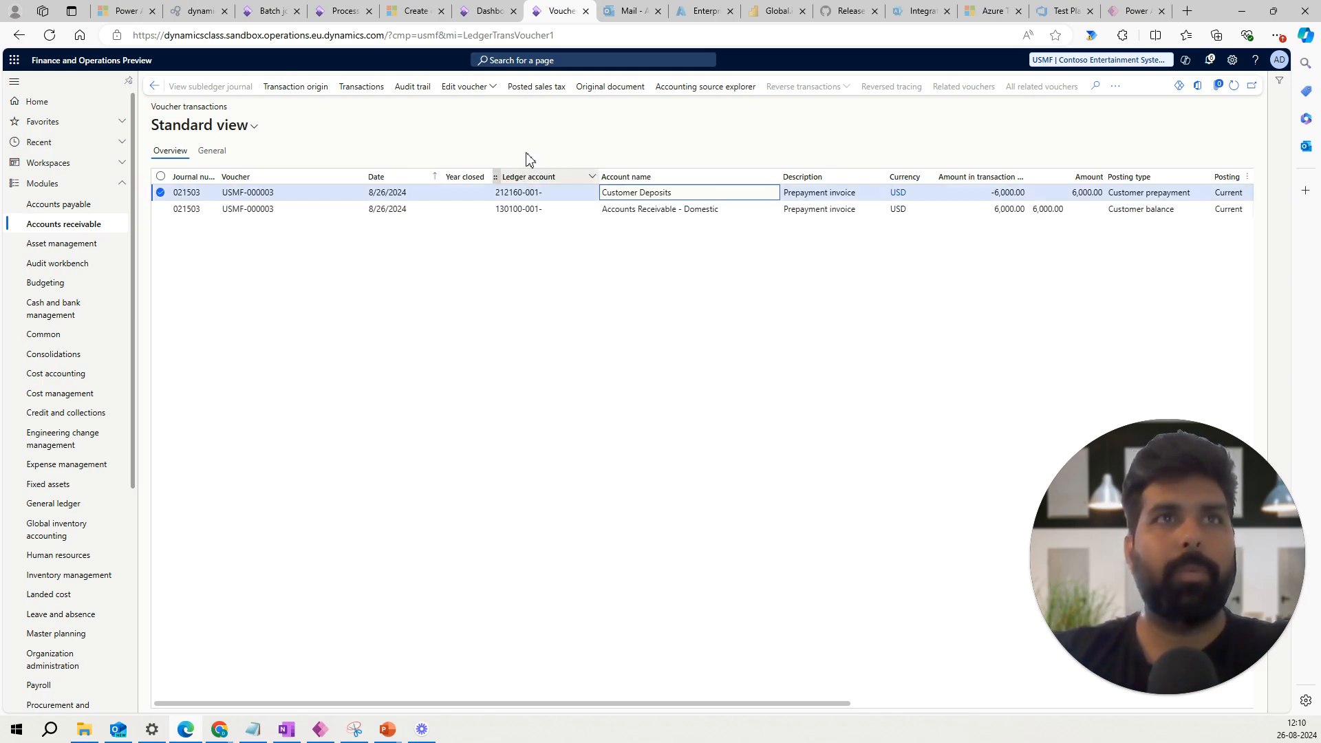
pyautogui.click(155, 87)
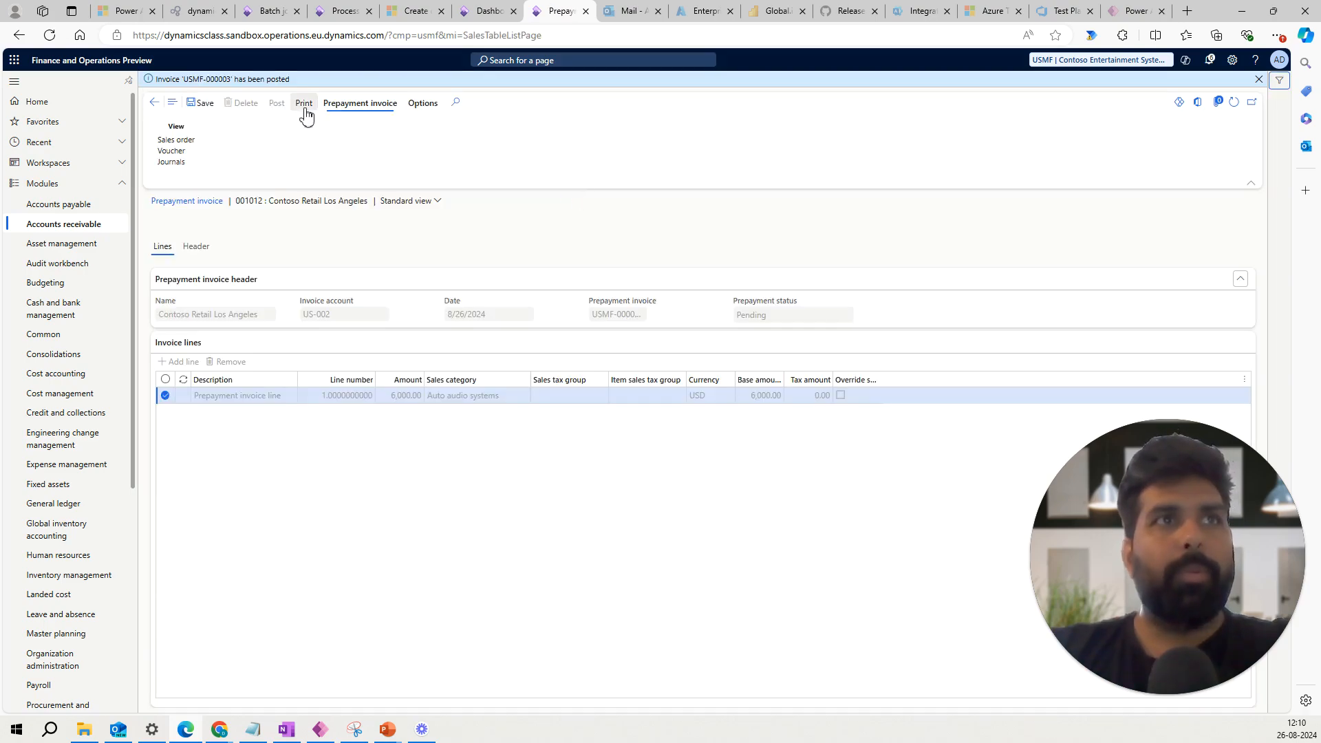
pyautogui.click(304, 104)
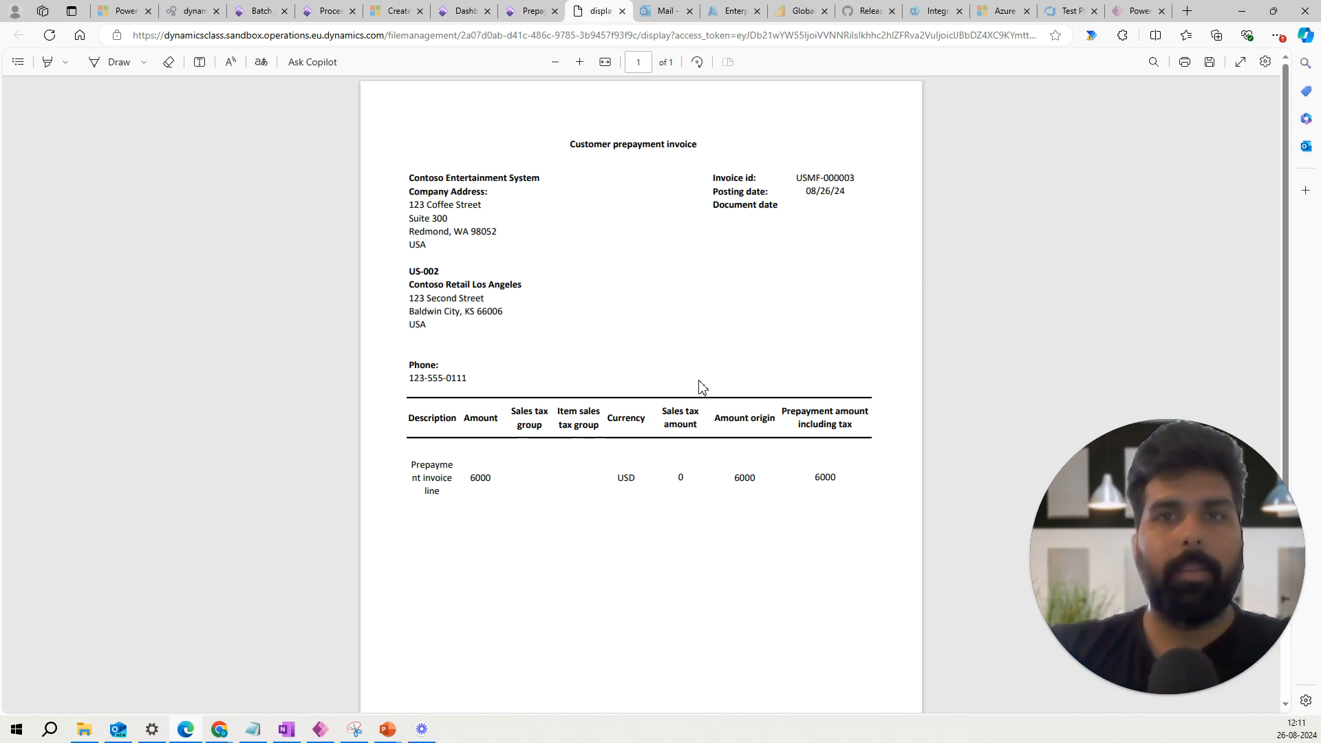
pyautogui.click(621, 11)
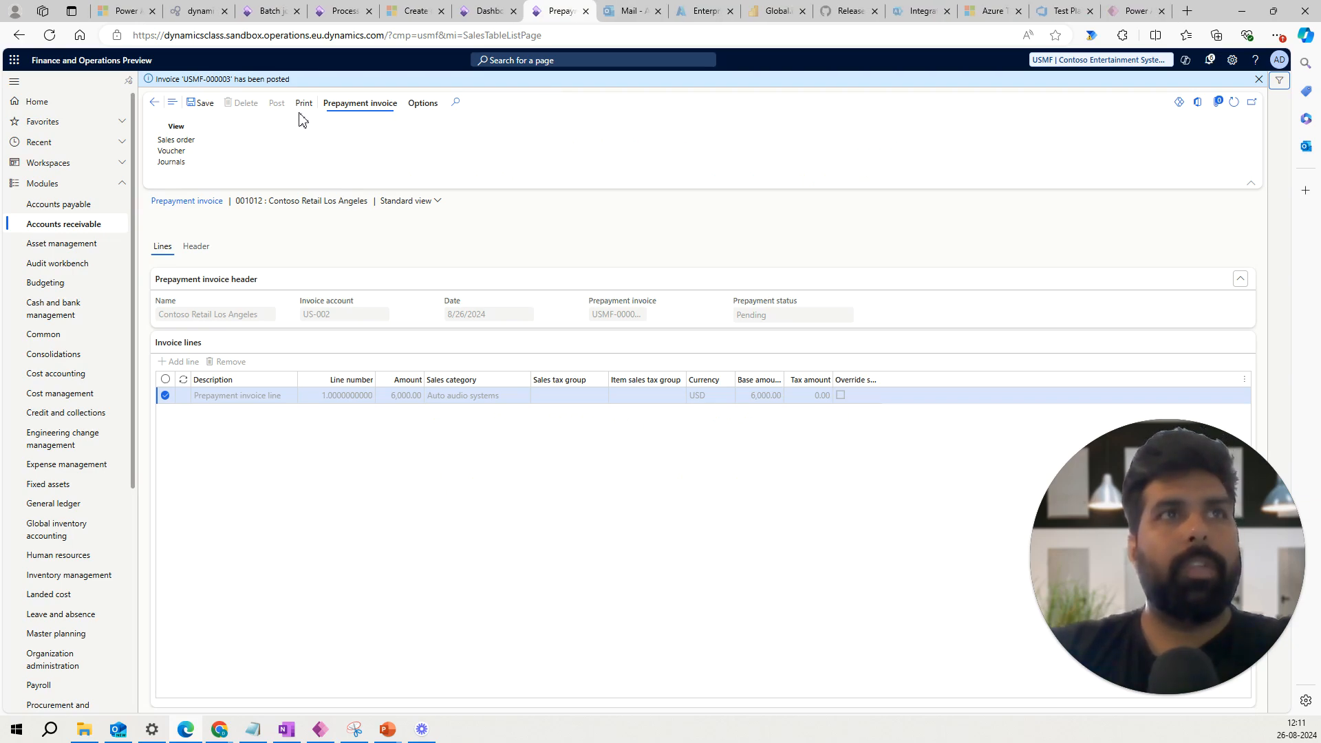
# Step: Examine the electronic reporting destination settings for the prepayment invoice format from the dashboard's Electronic reporting workspace, and return to the dashboard
pyautogui.click(481, 14)
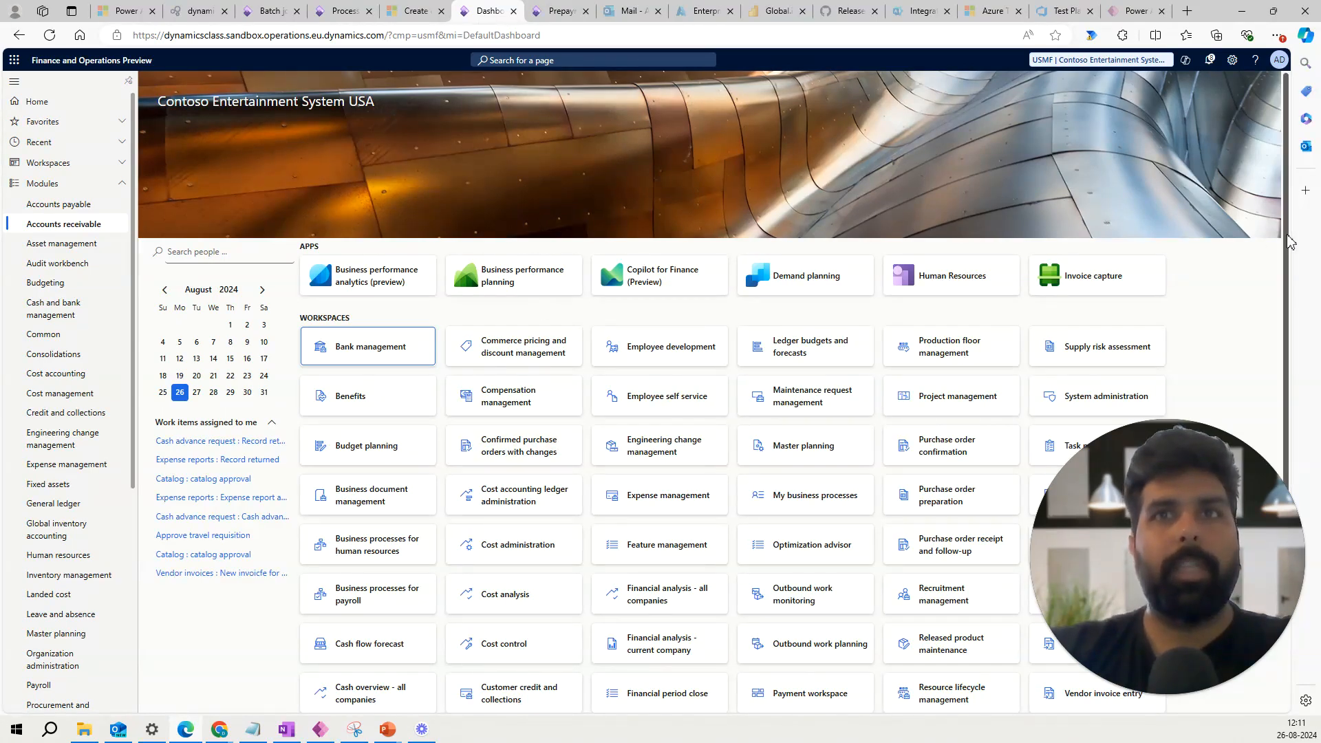
pyautogui.scroll(-3, 1292, 322)
pyautogui.scroll(-1, 1306, 416)
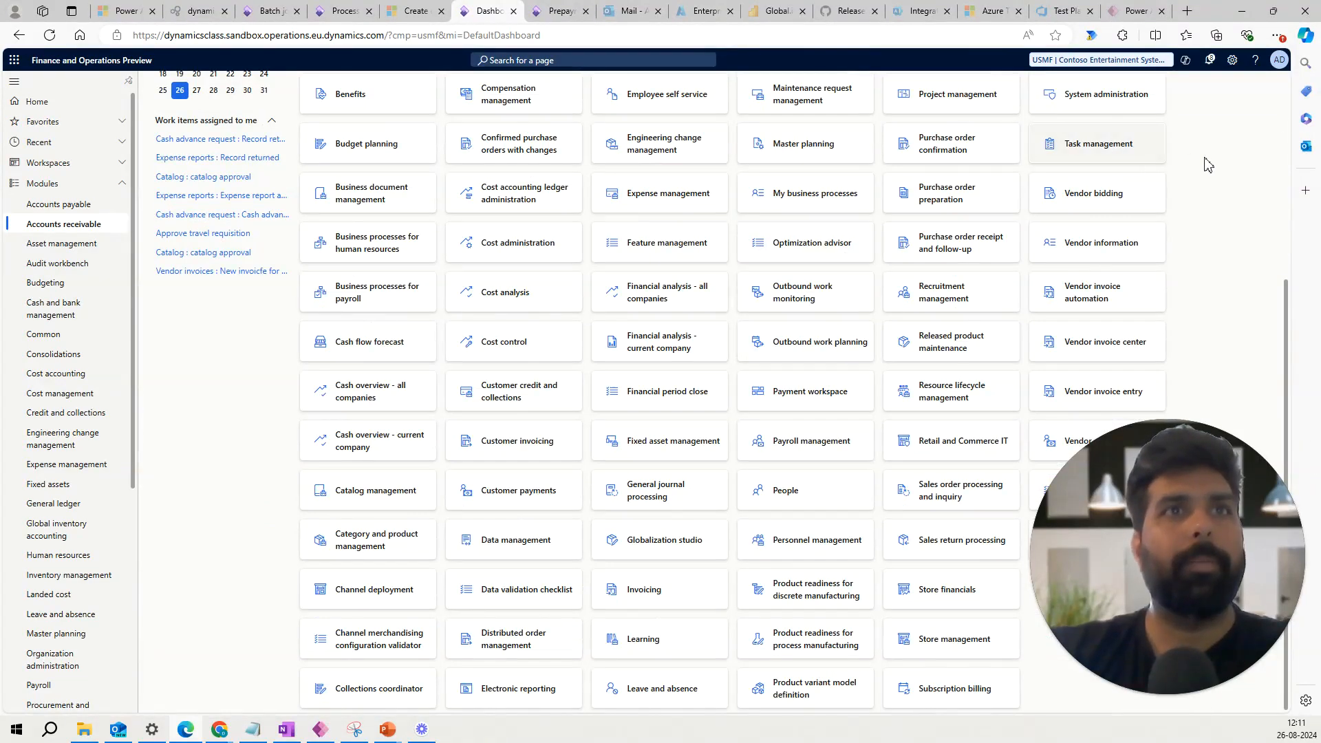
pyautogui.click(1288, 122)
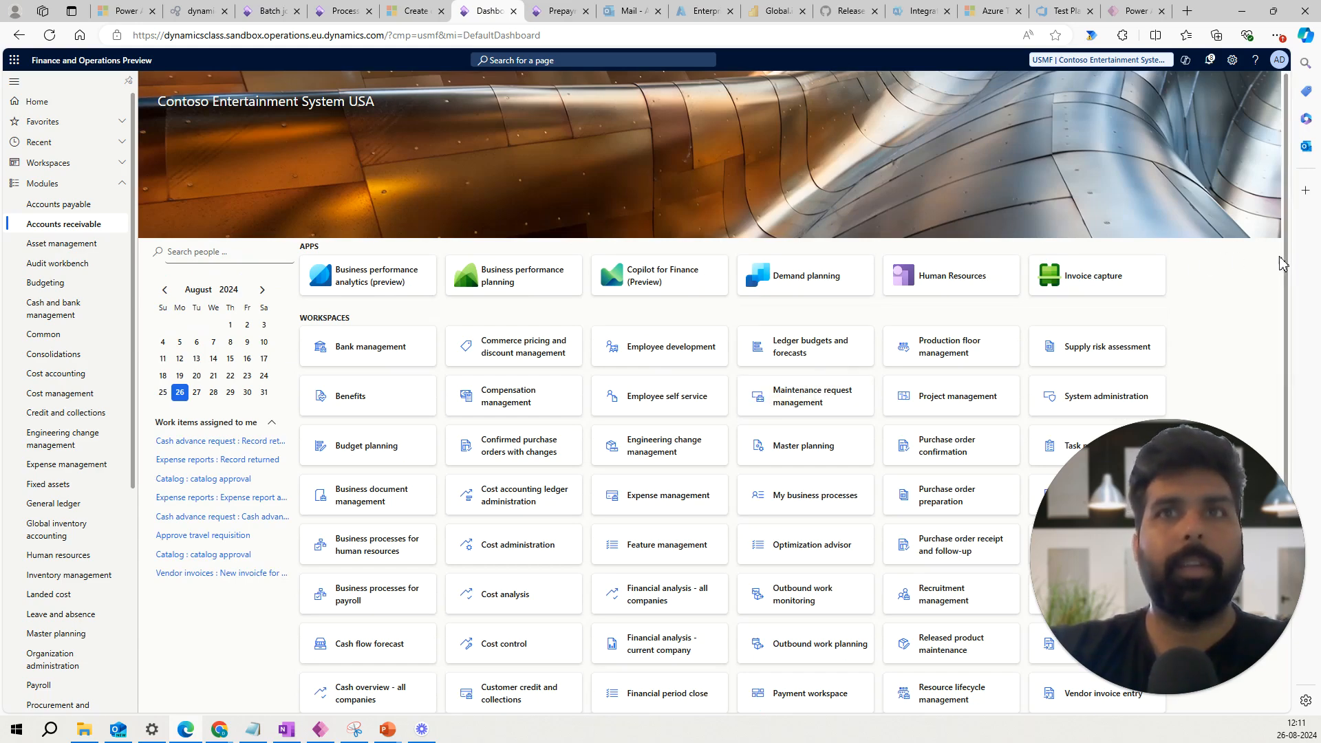
pyautogui.scroll(-4, 847, 685)
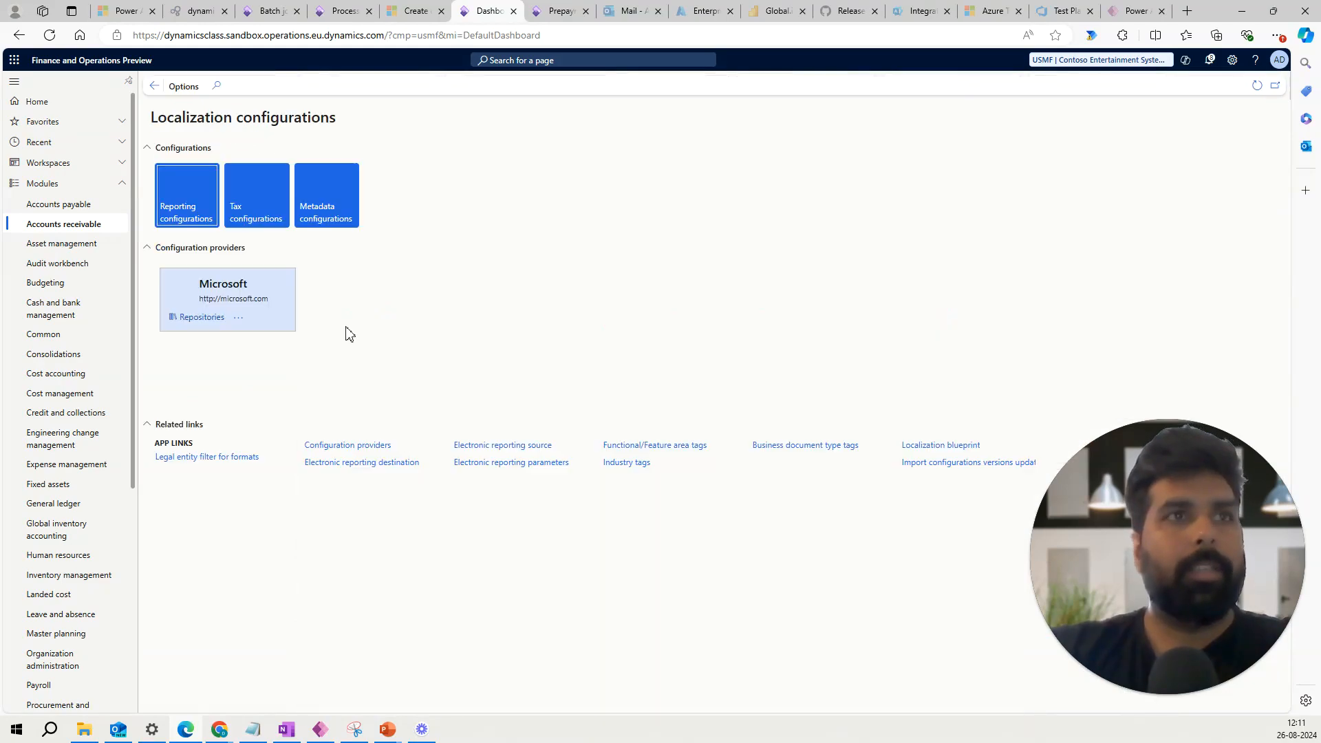
pyautogui.click(375, 471)
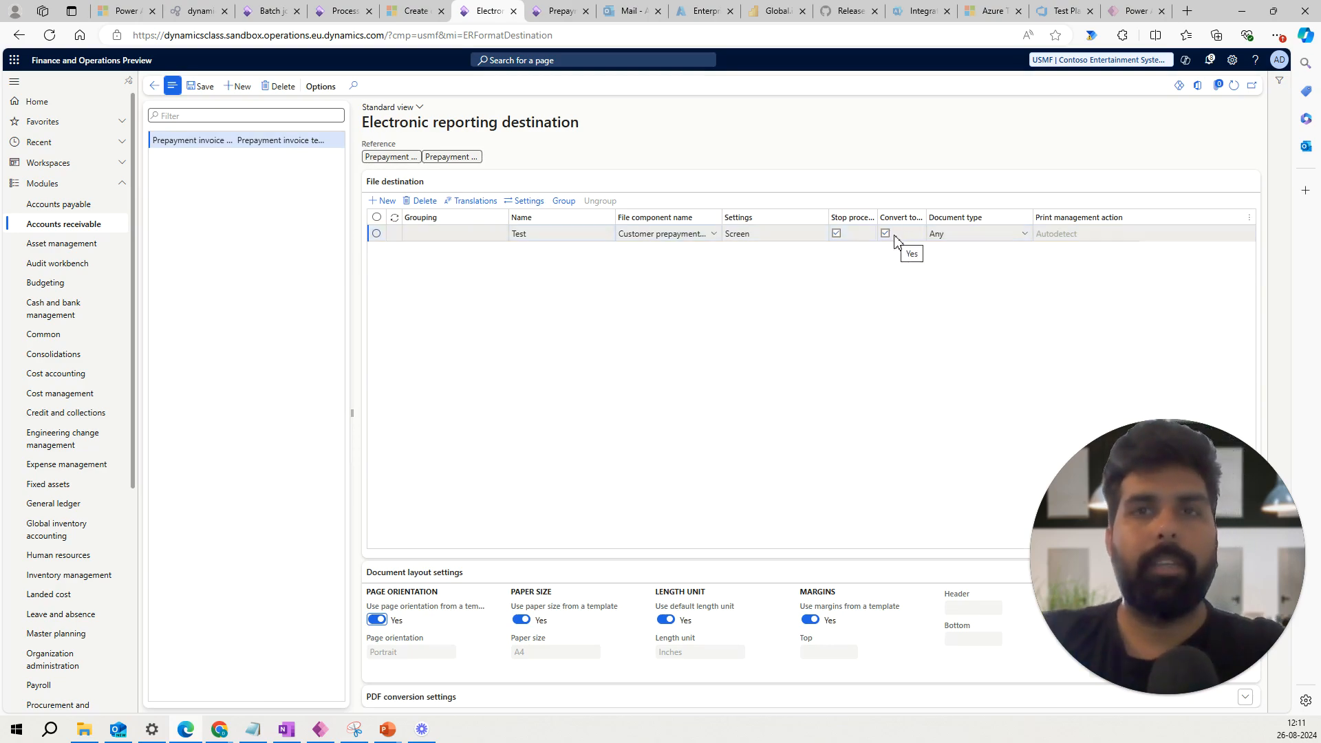
pyautogui.click(117, 61)
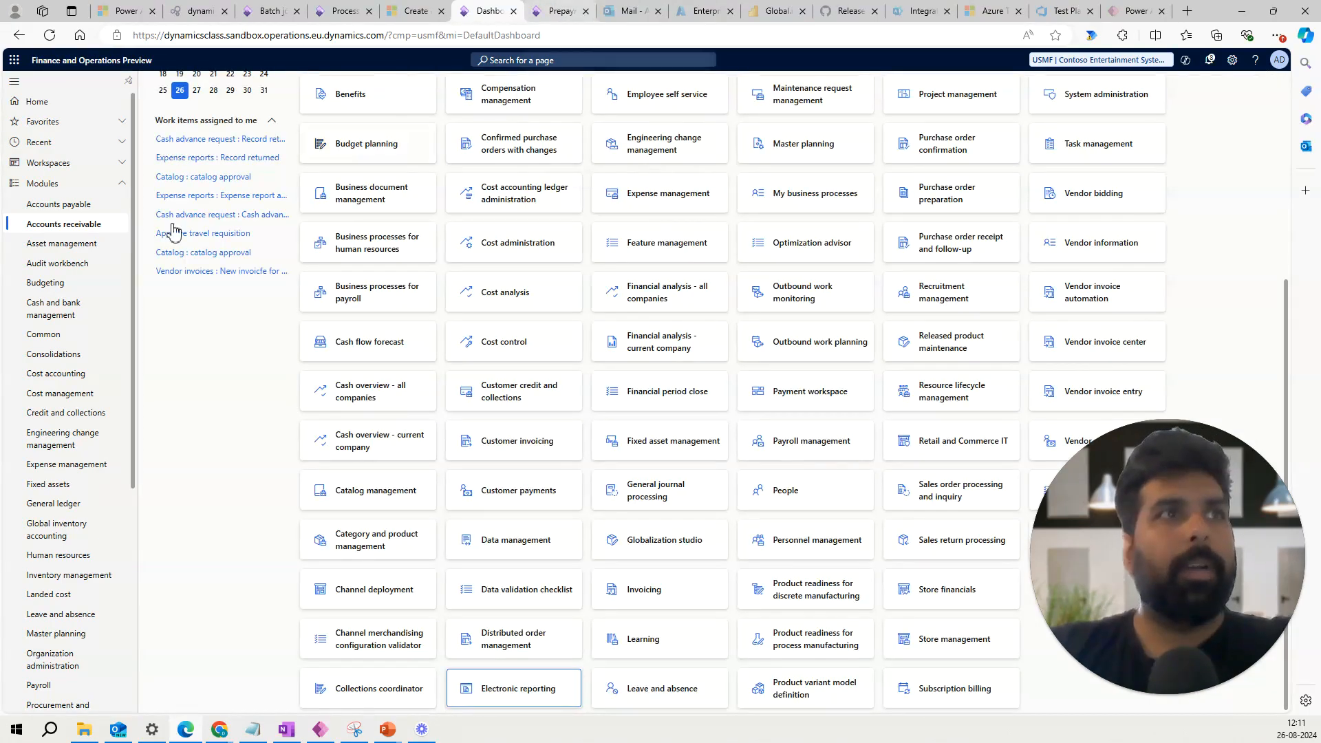
# Step: Create a customer payment journal named CustPay in Accounts receivable and open its payment lines
pyautogui.click(110, 229)
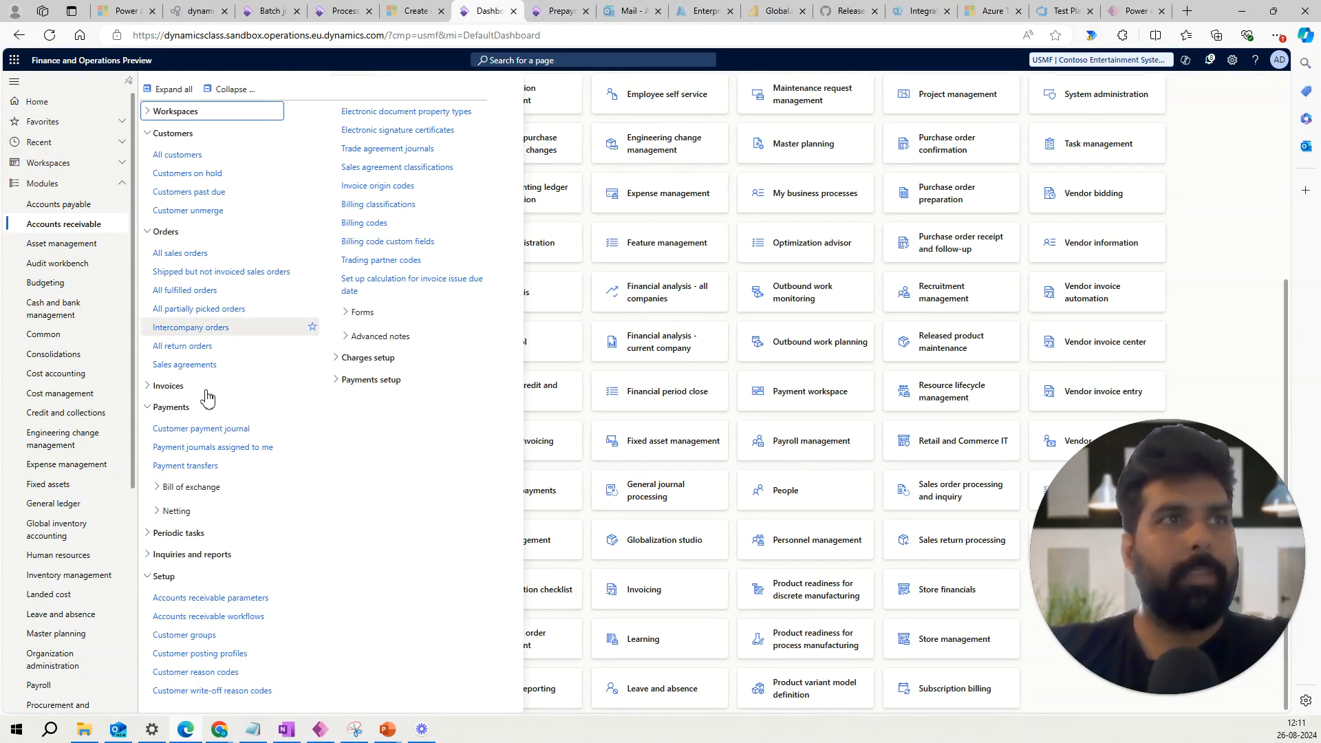
pyautogui.click(211, 430)
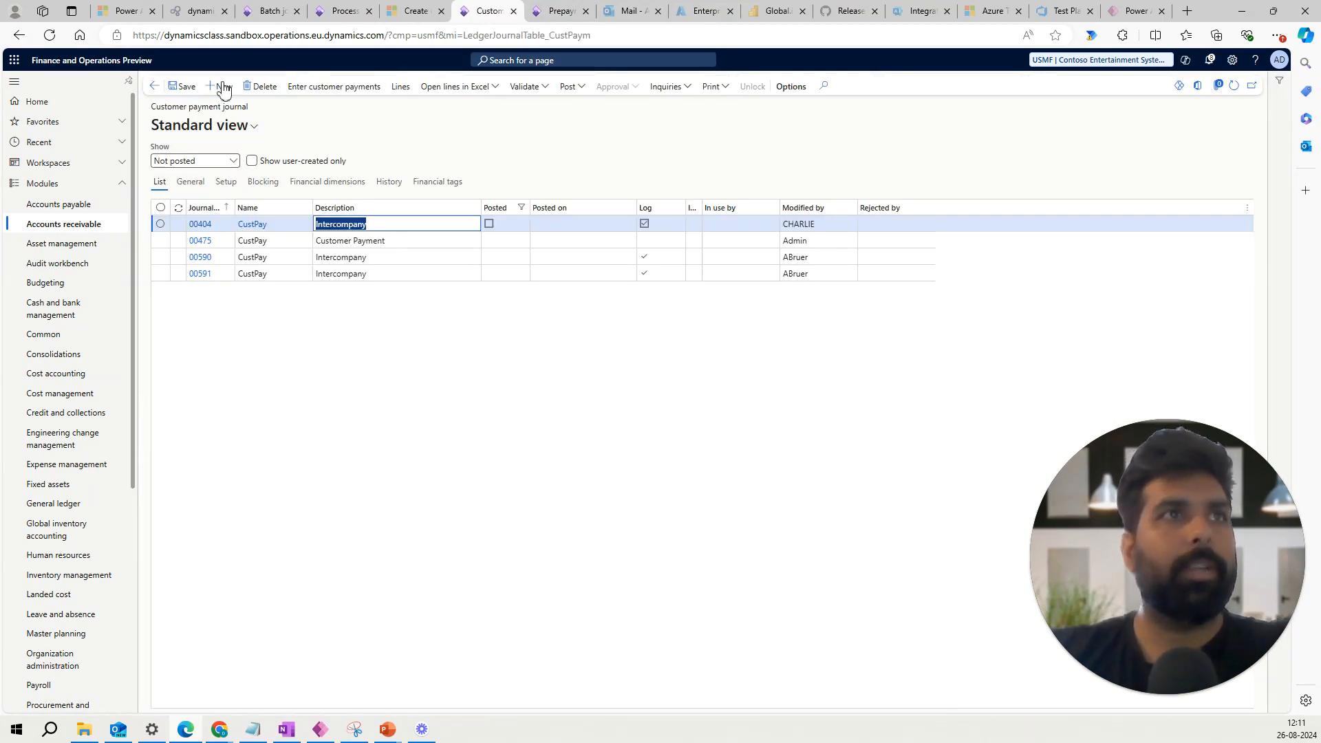
pyautogui.click(224, 88)
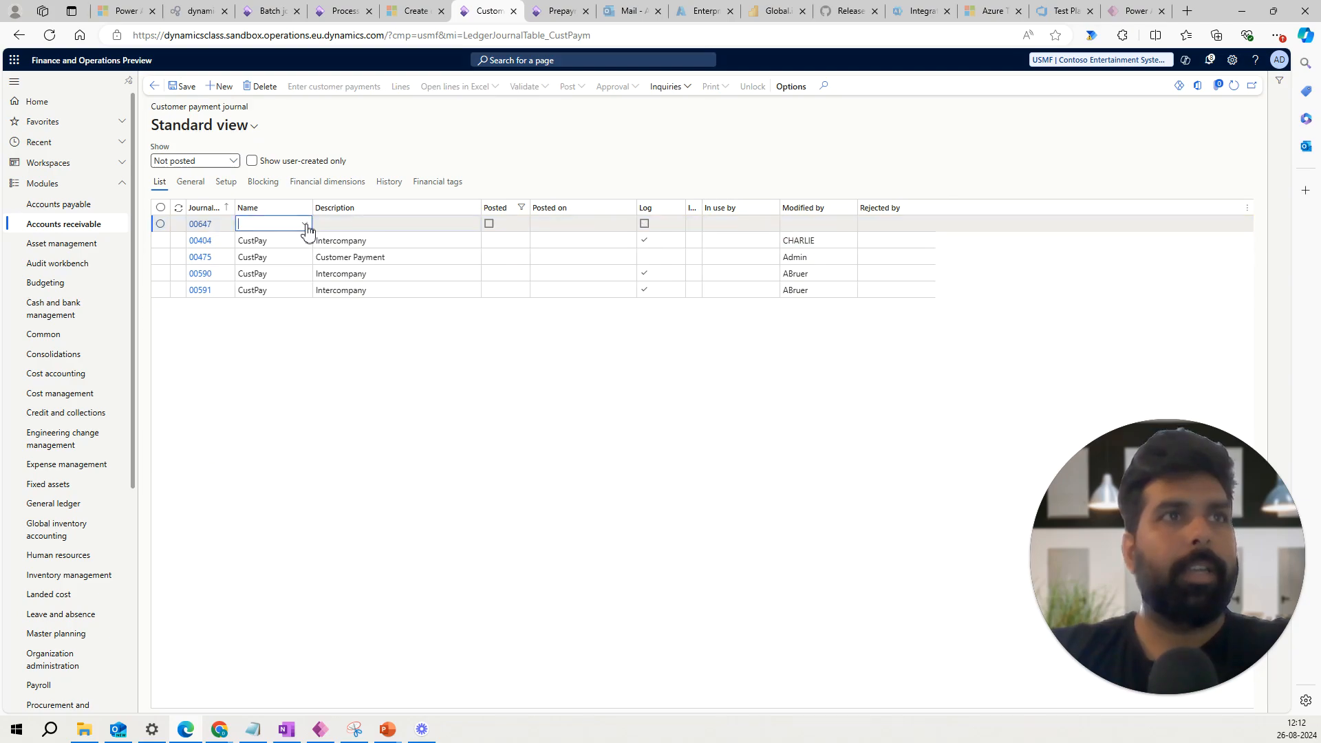
pyautogui.click(306, 225)
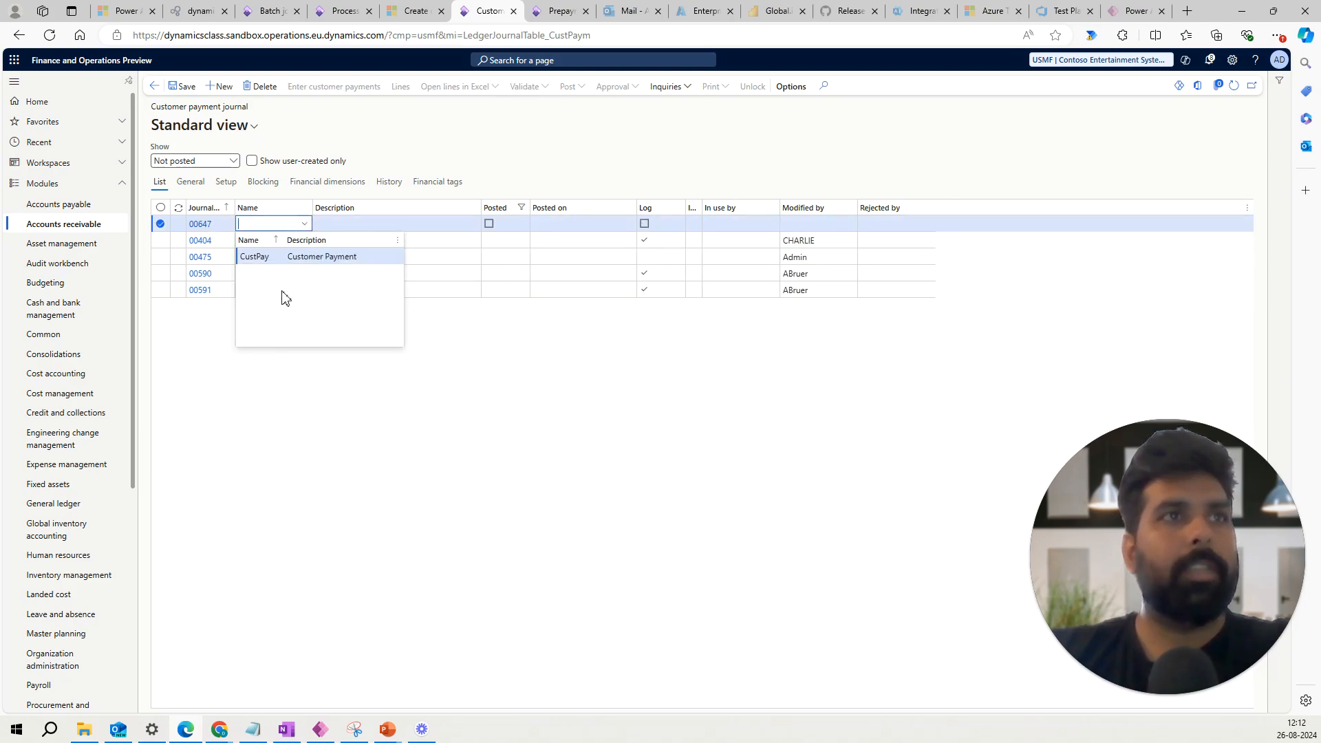
pyautogui.click(305, 258)
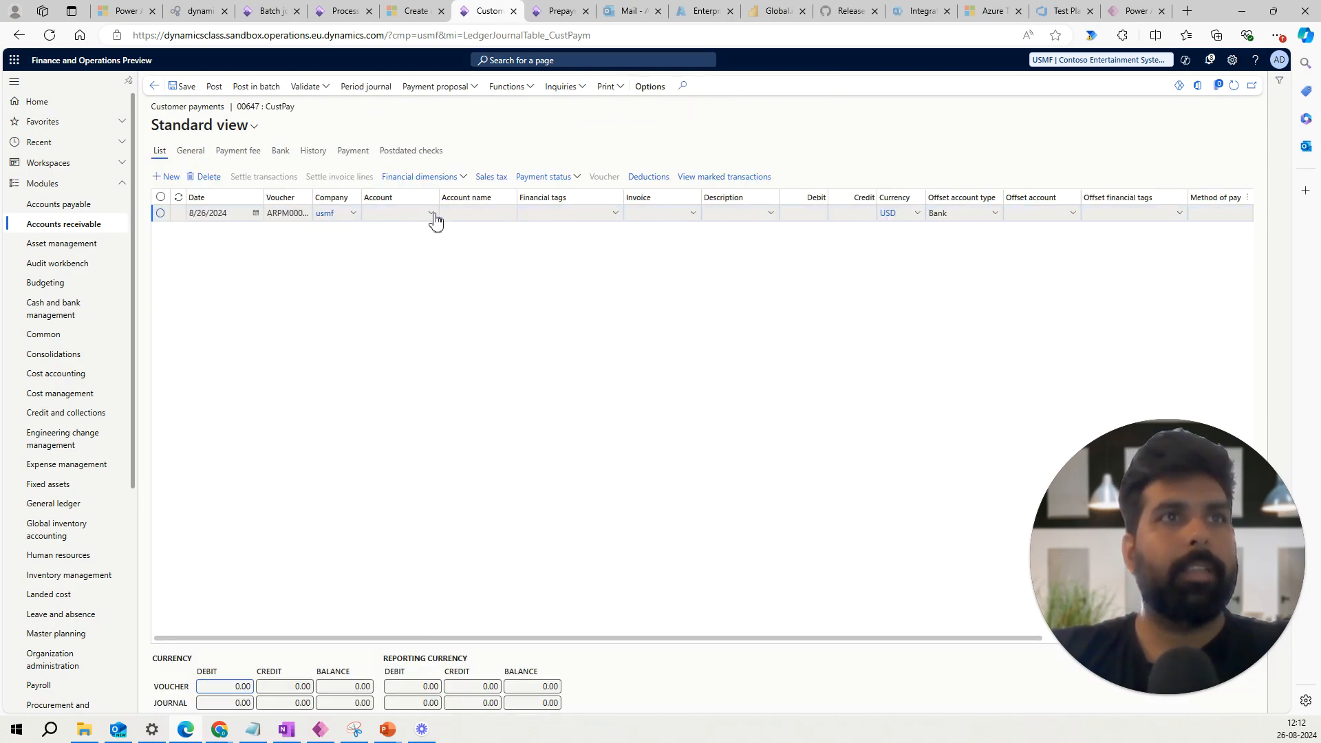
# Step: Set the payment line's customer account to Contoso Retail Los Angeles
pyautogui.click(399, 213)
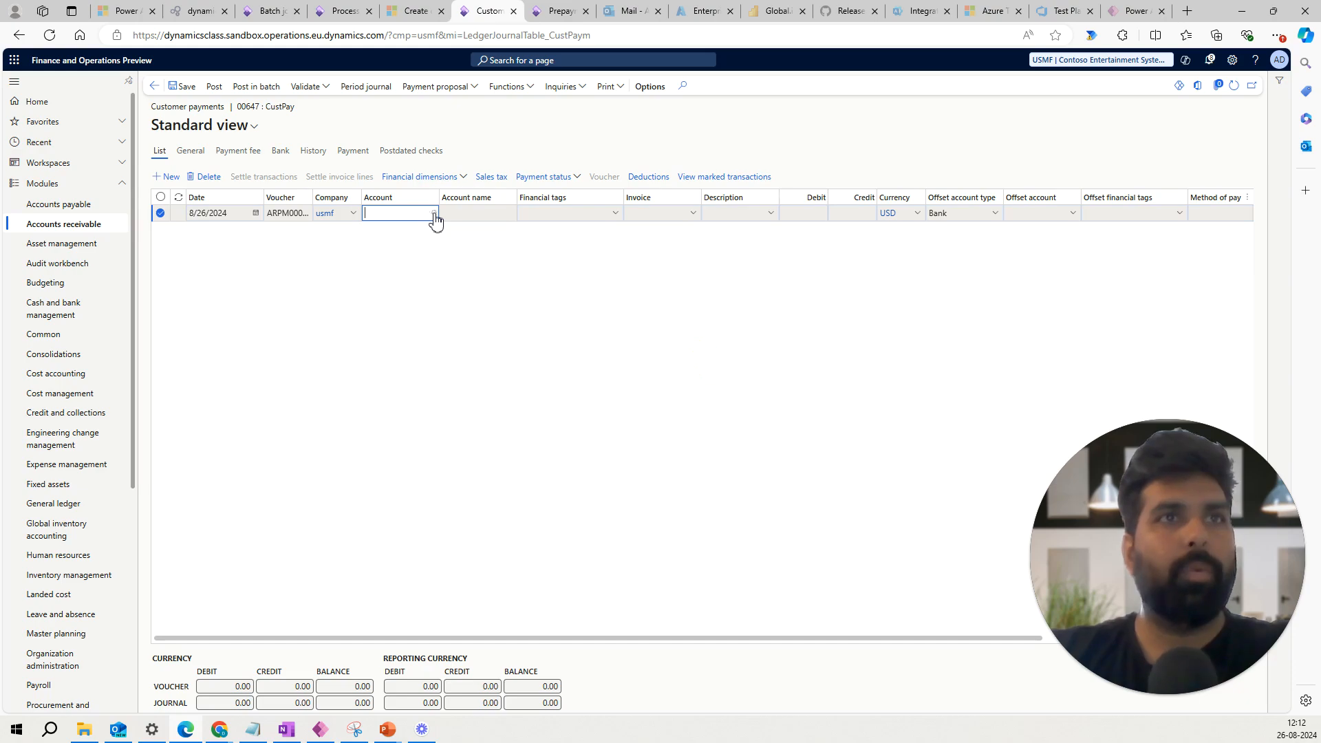
pyautogui.click(434, 214)
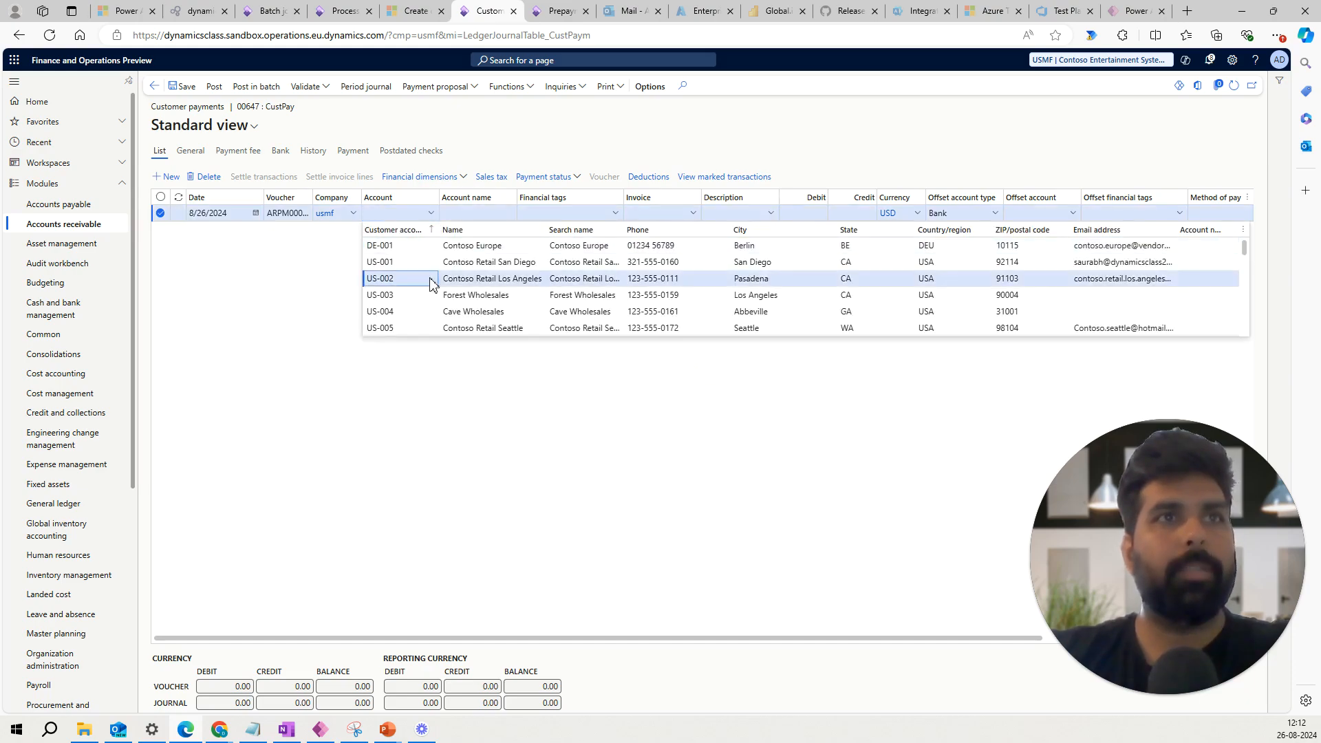
pyautogui.click(413, 278)
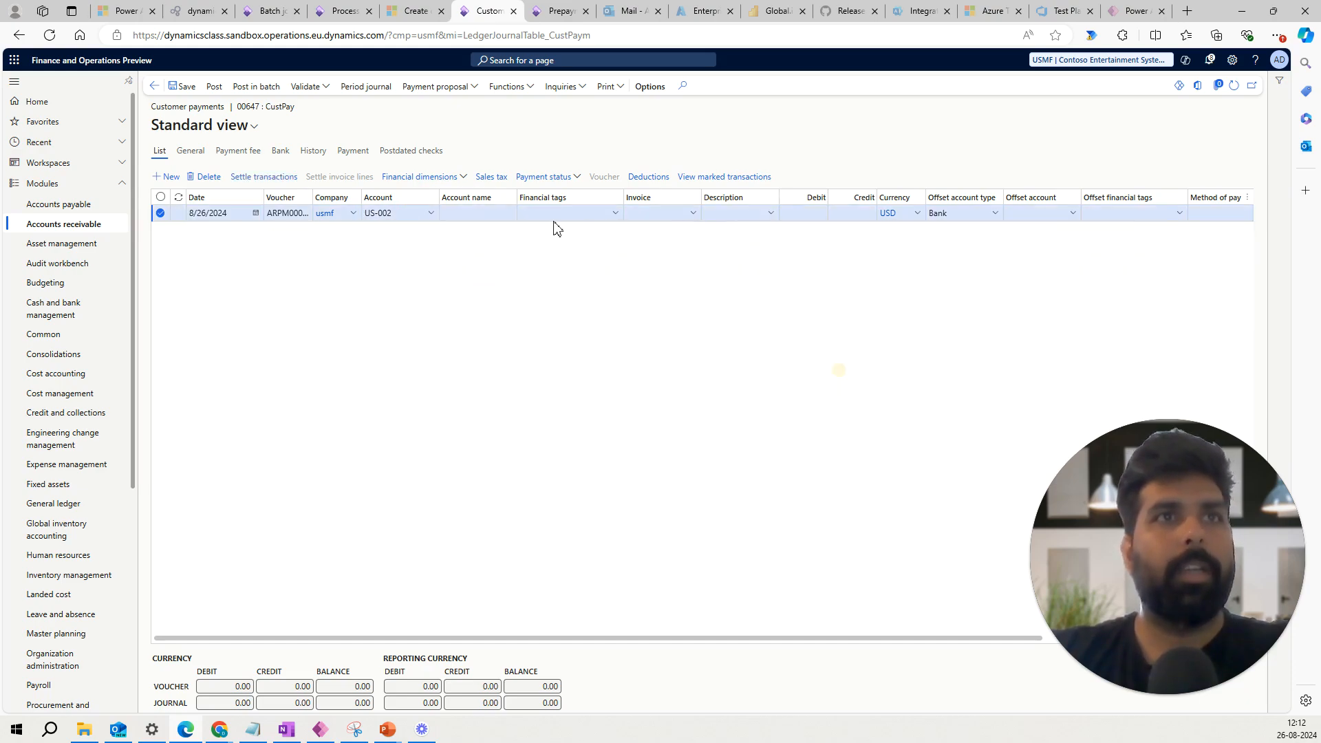
# Step: Mark the customer's posted prepayment invoice for settlement against the payment line and confirm the settlement selection
pyautogui.click(269, 177)
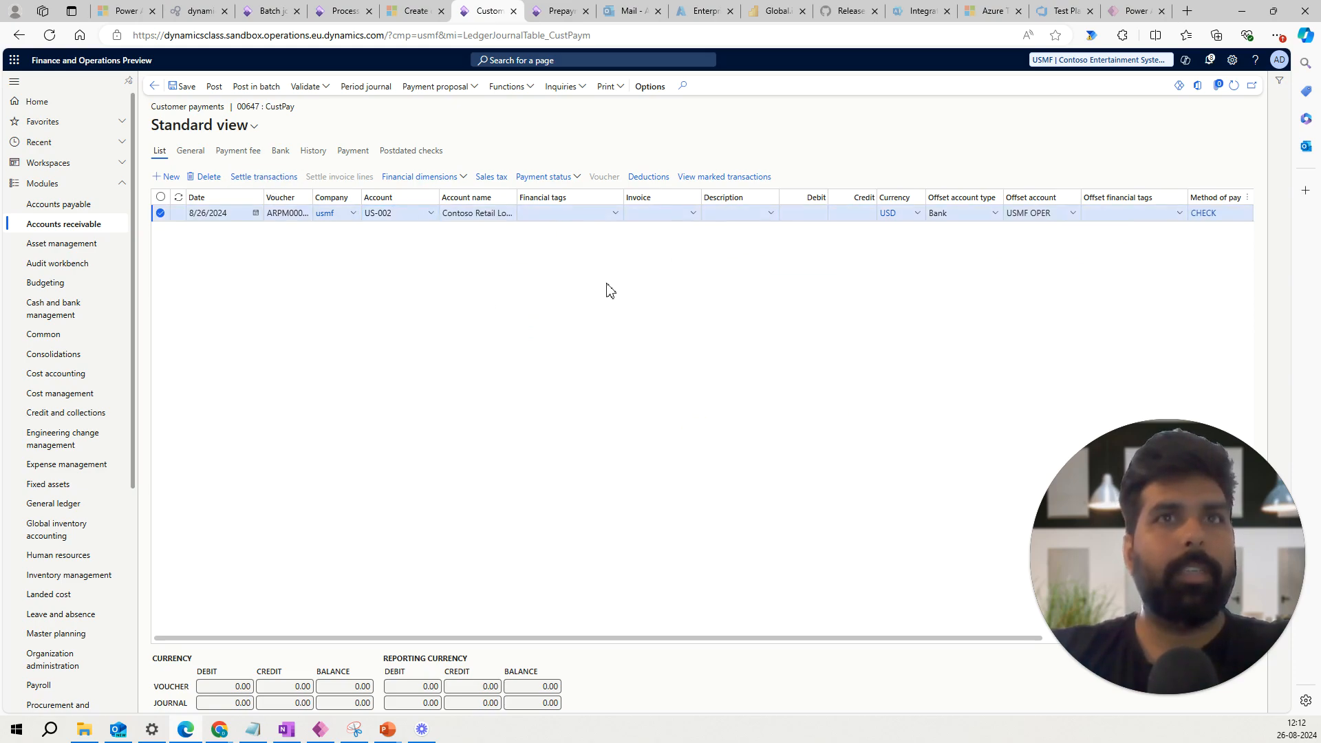
pyautogui.click(266, 178)
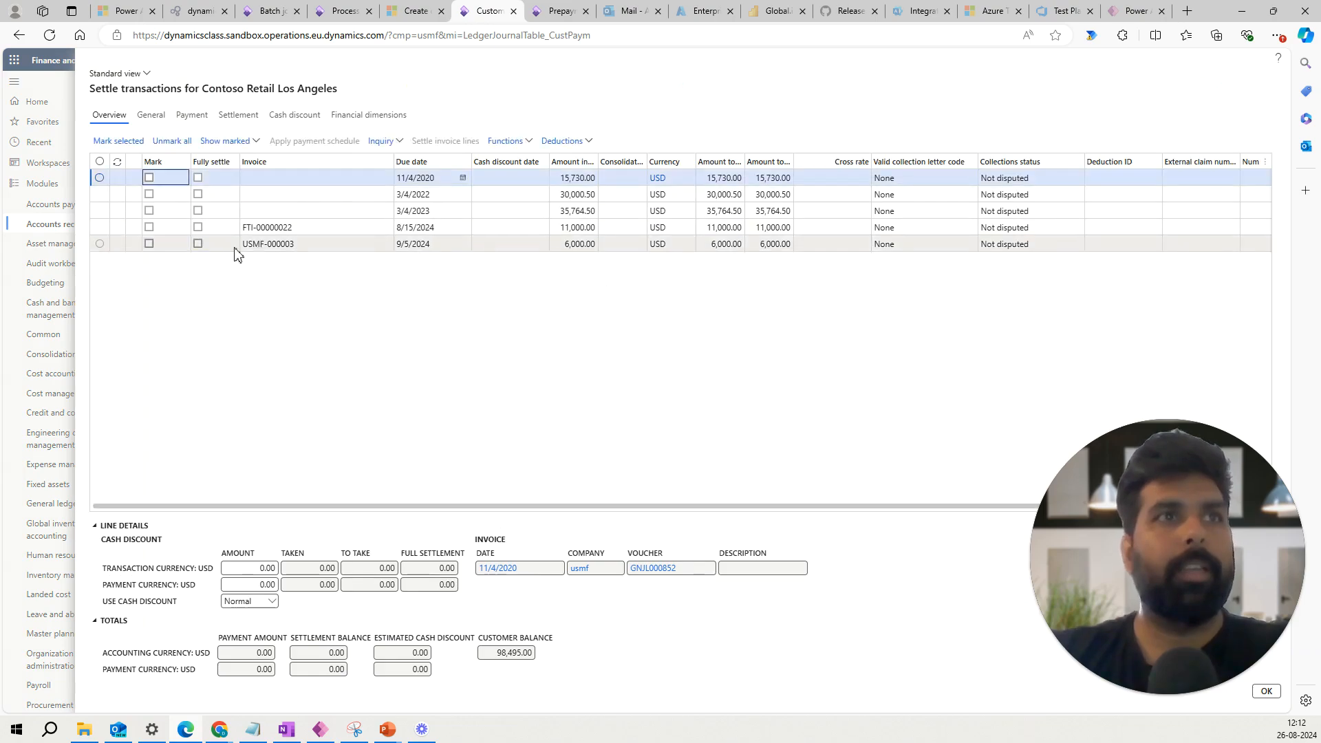
pyautogui.click(250, 244)
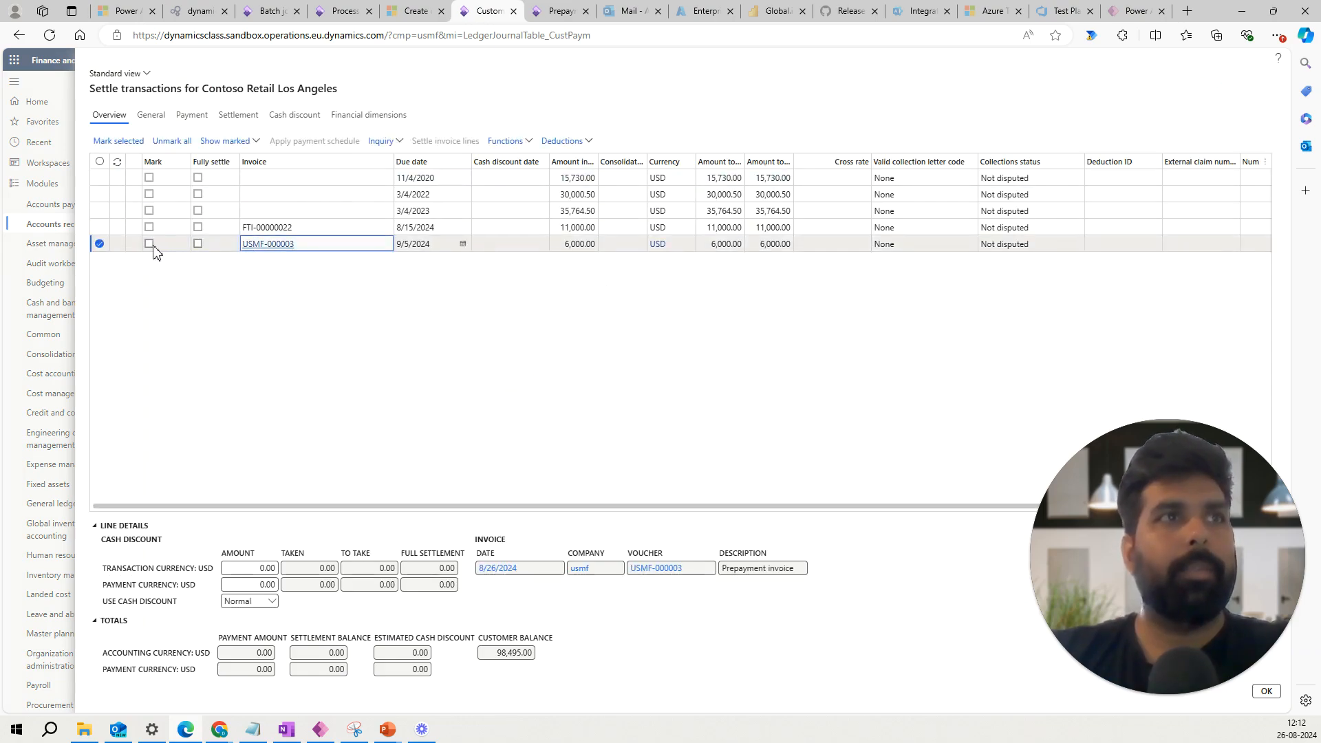
pyautogui.click(150, 244)
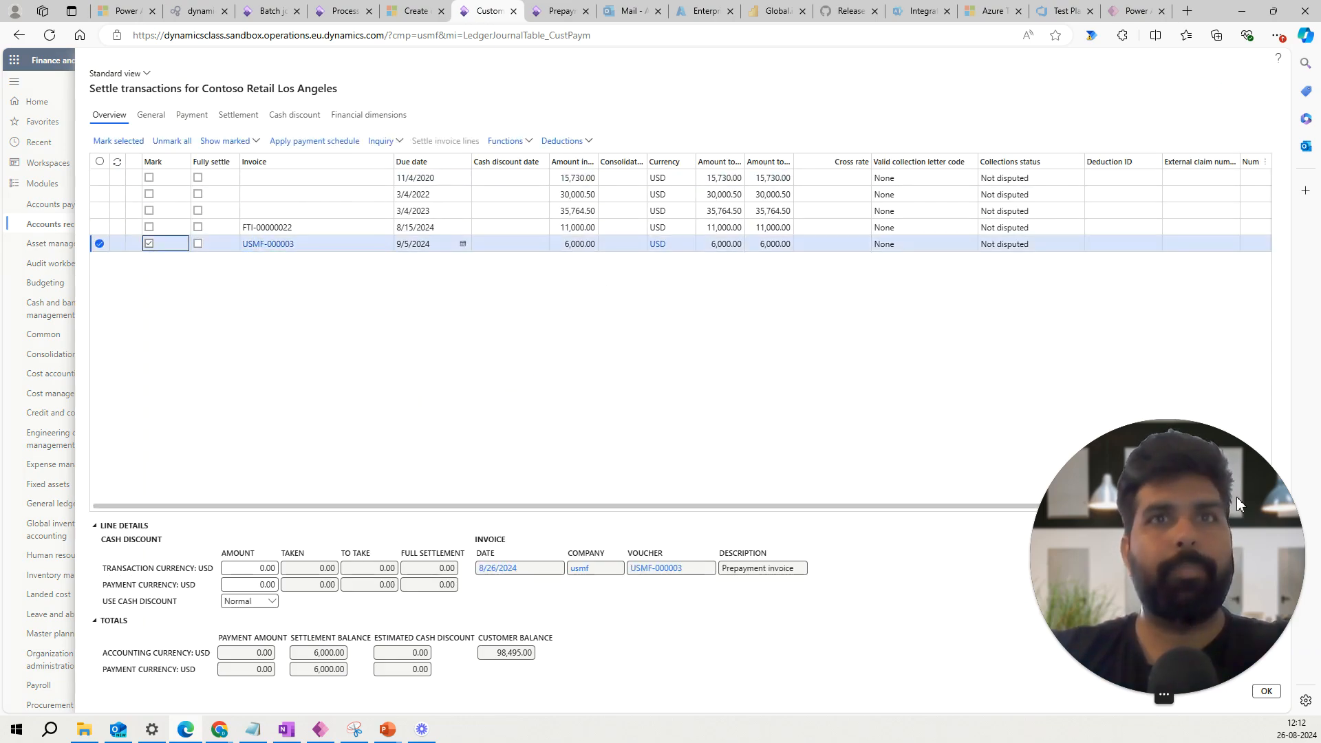
pyautogui.moveTo(1199, 514); pyautogui.dragTo(1079, 518)
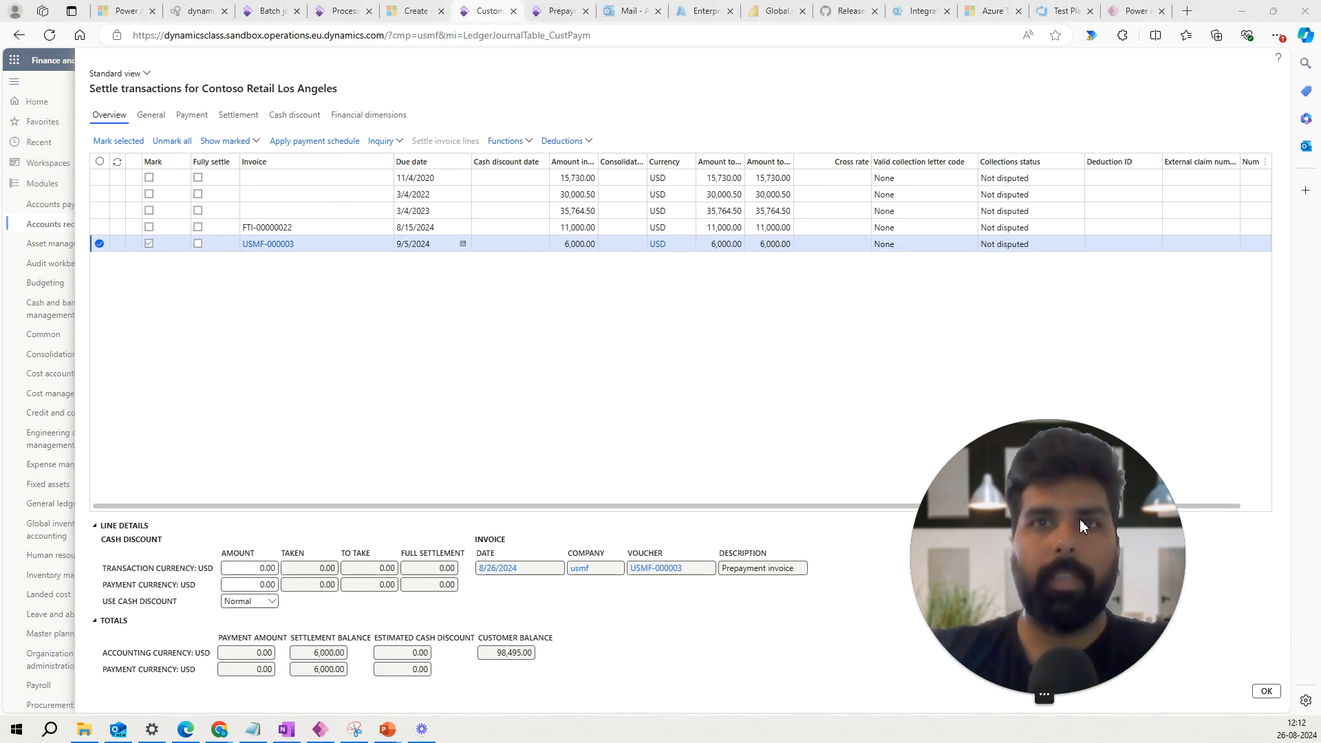
pyautogui.click(1266, 691)
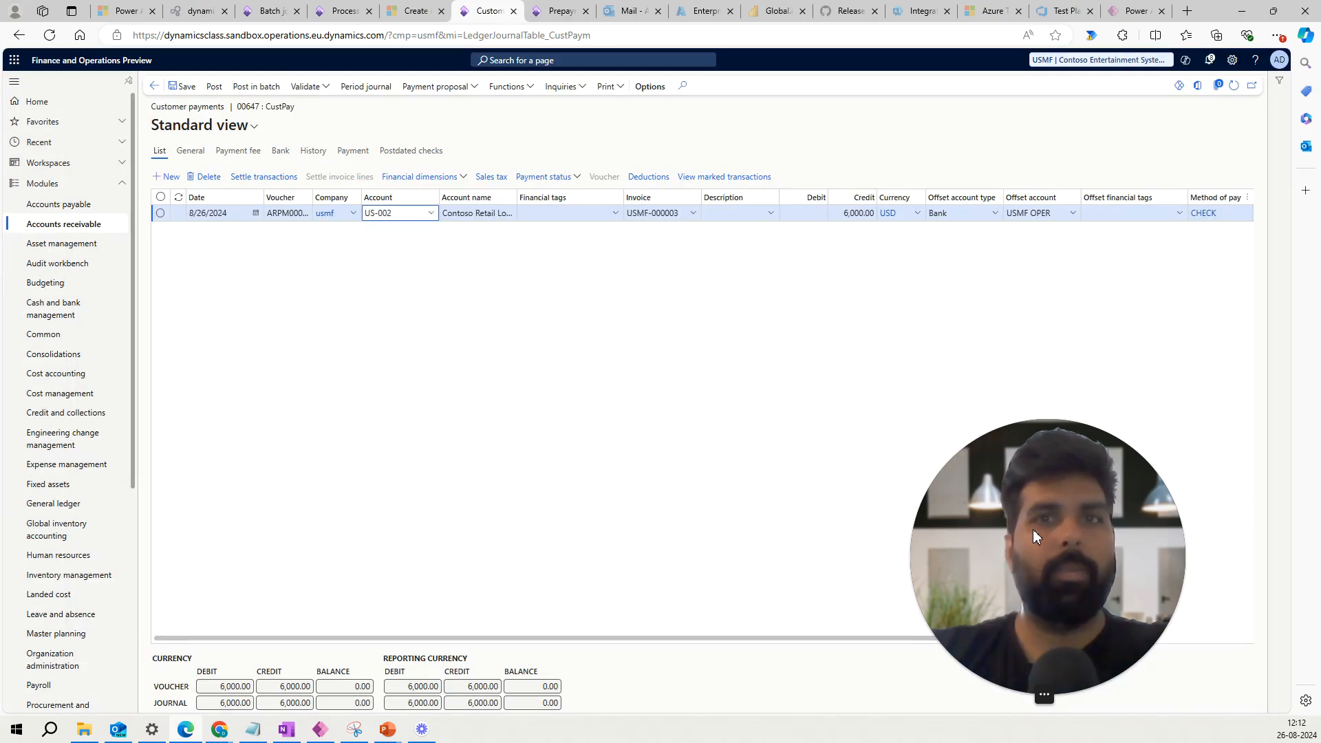
# Step: Post the customer payment journal containing the prepayment settlement
pyautogui.moveTo(1033, 537); pyautogui.dragTo(1116, 527)
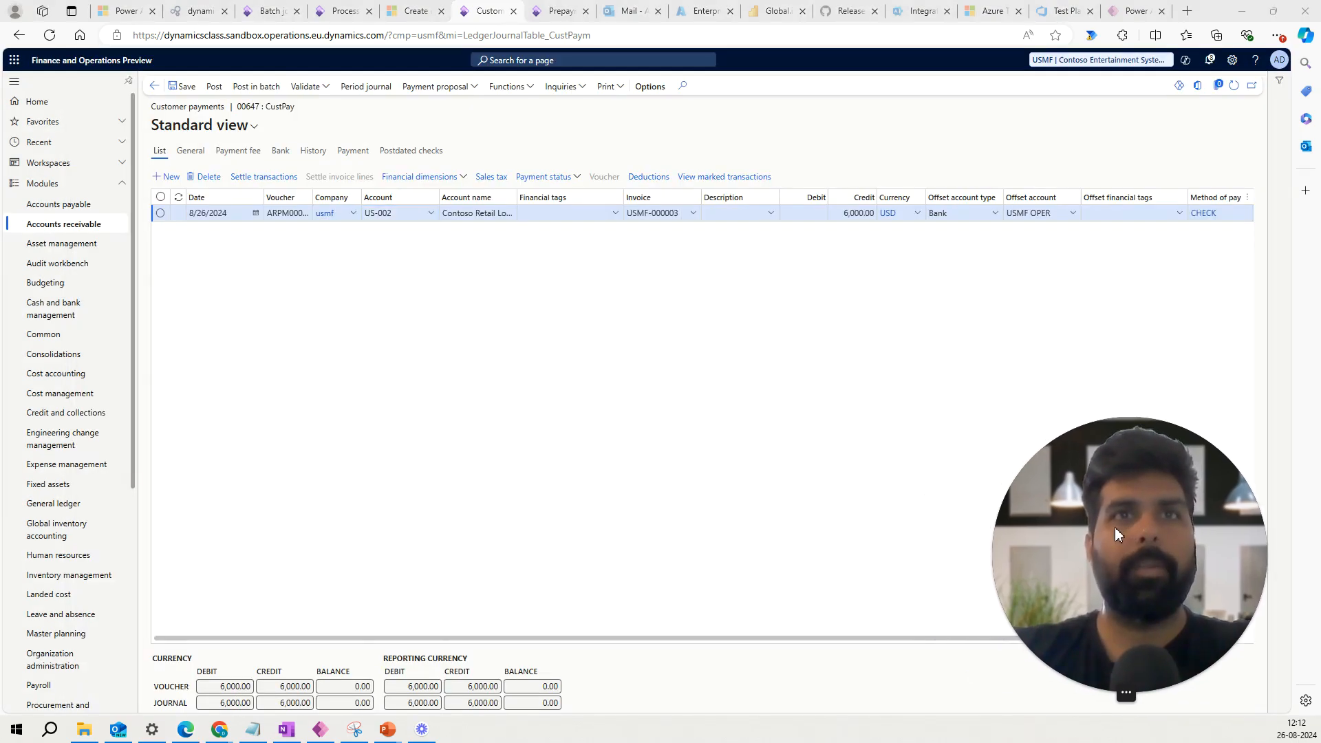
pyautogui.click(1138, 213)
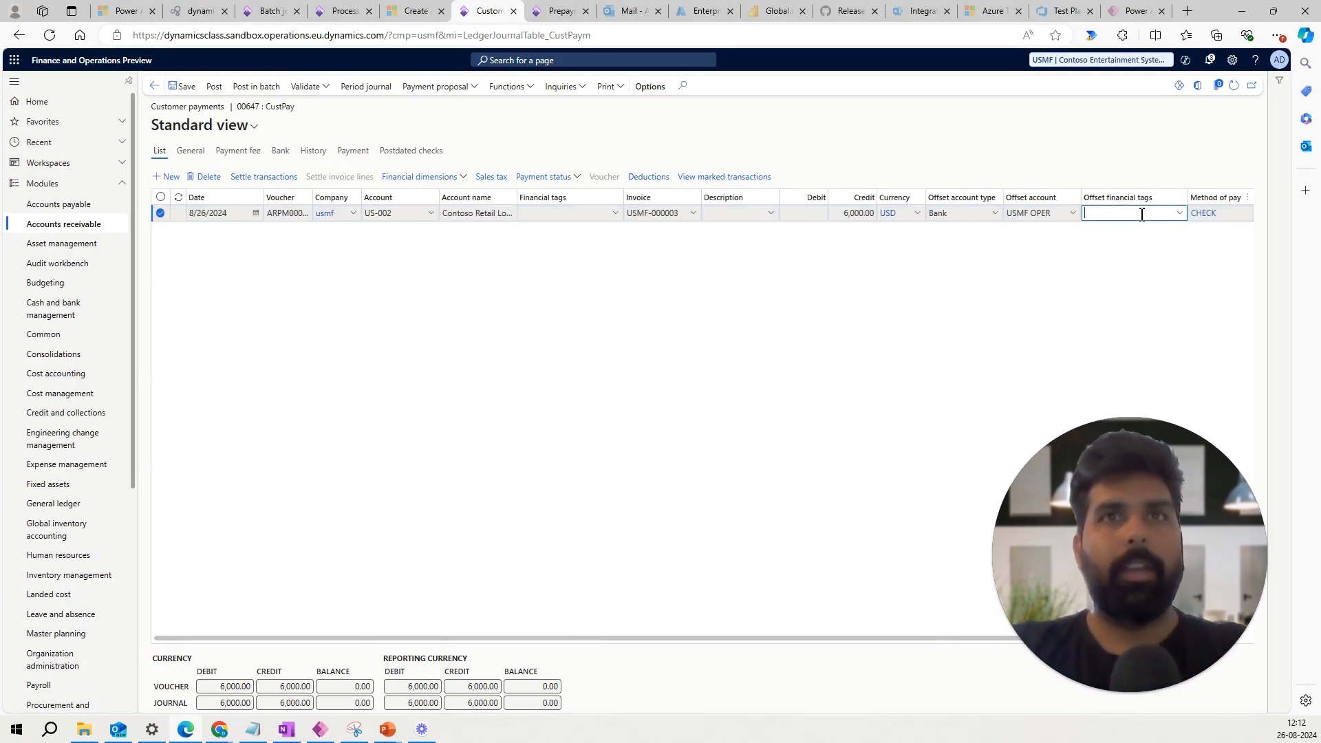
pyautogui.click(213, 89)
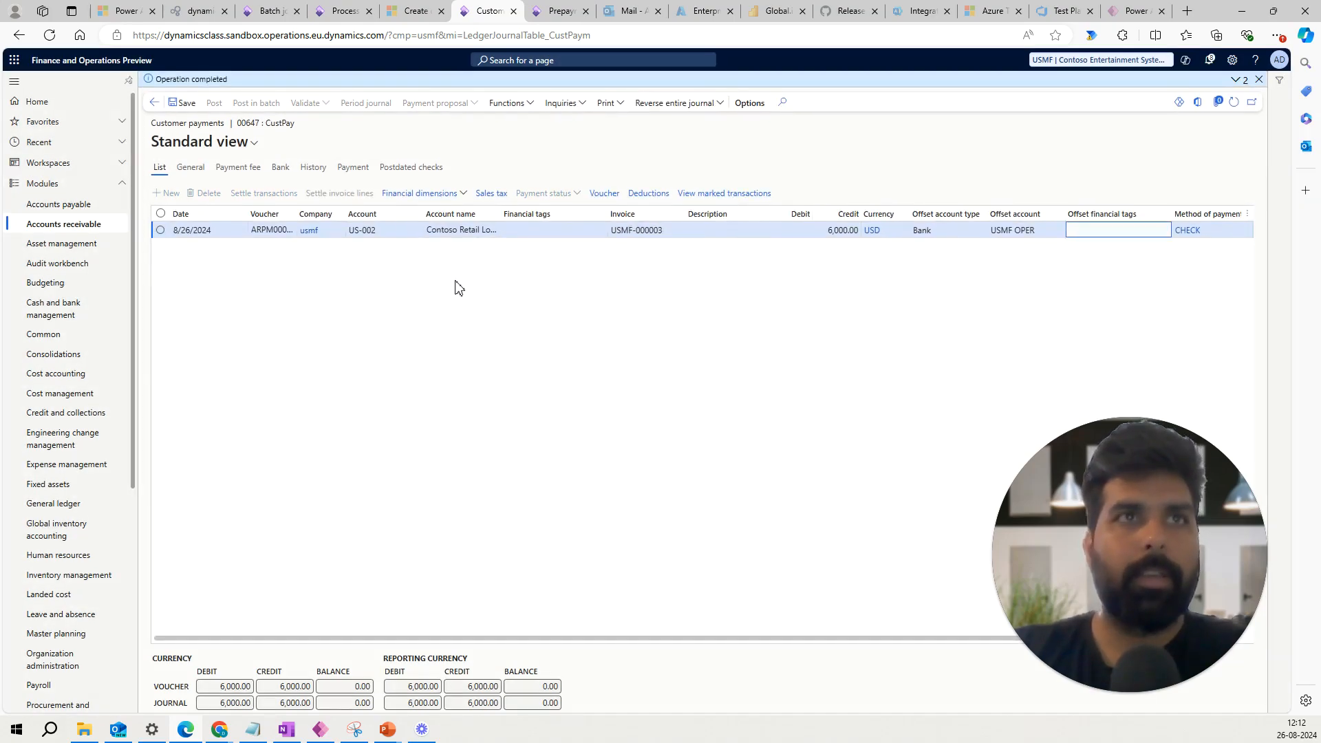
# Step: Open the payment line's customer record and examine the customer's transactions for the posted payment and prepayment invoice
pyautogui.rightClick(403, 233)
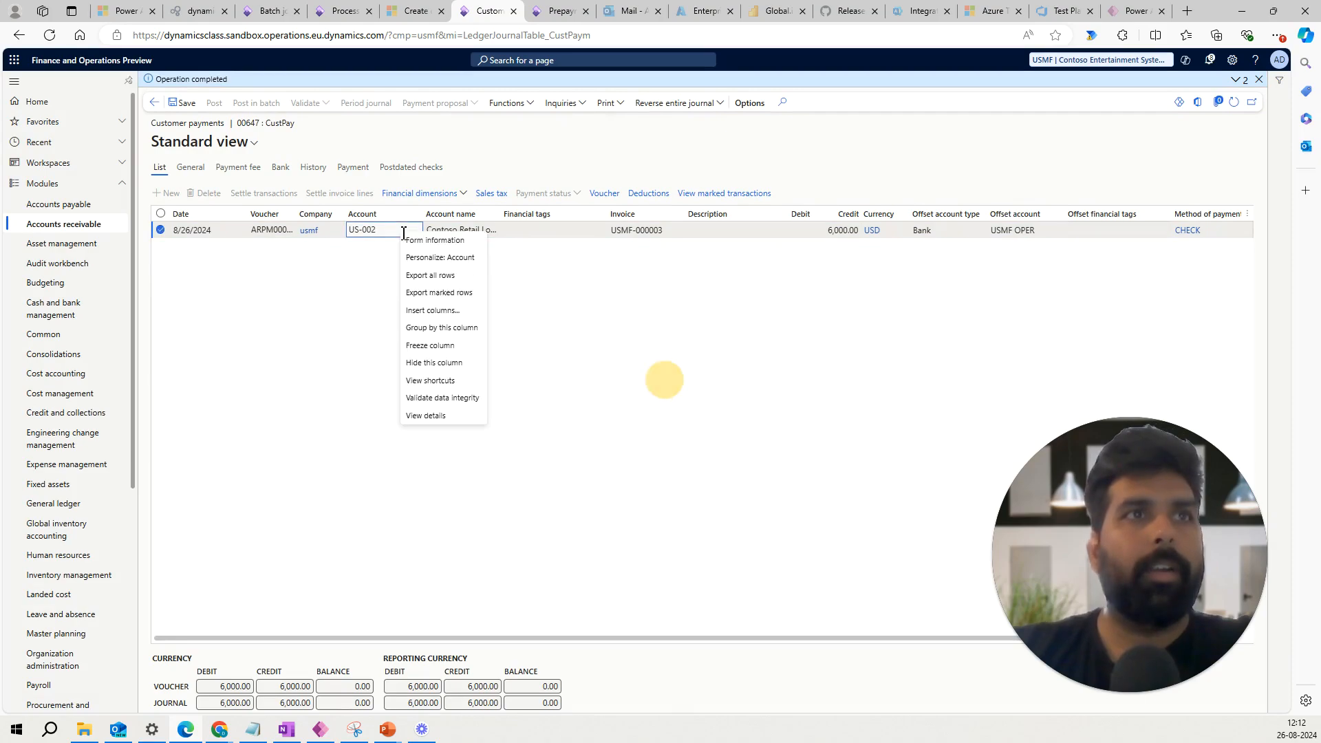
pyautogui.click(455, 417)
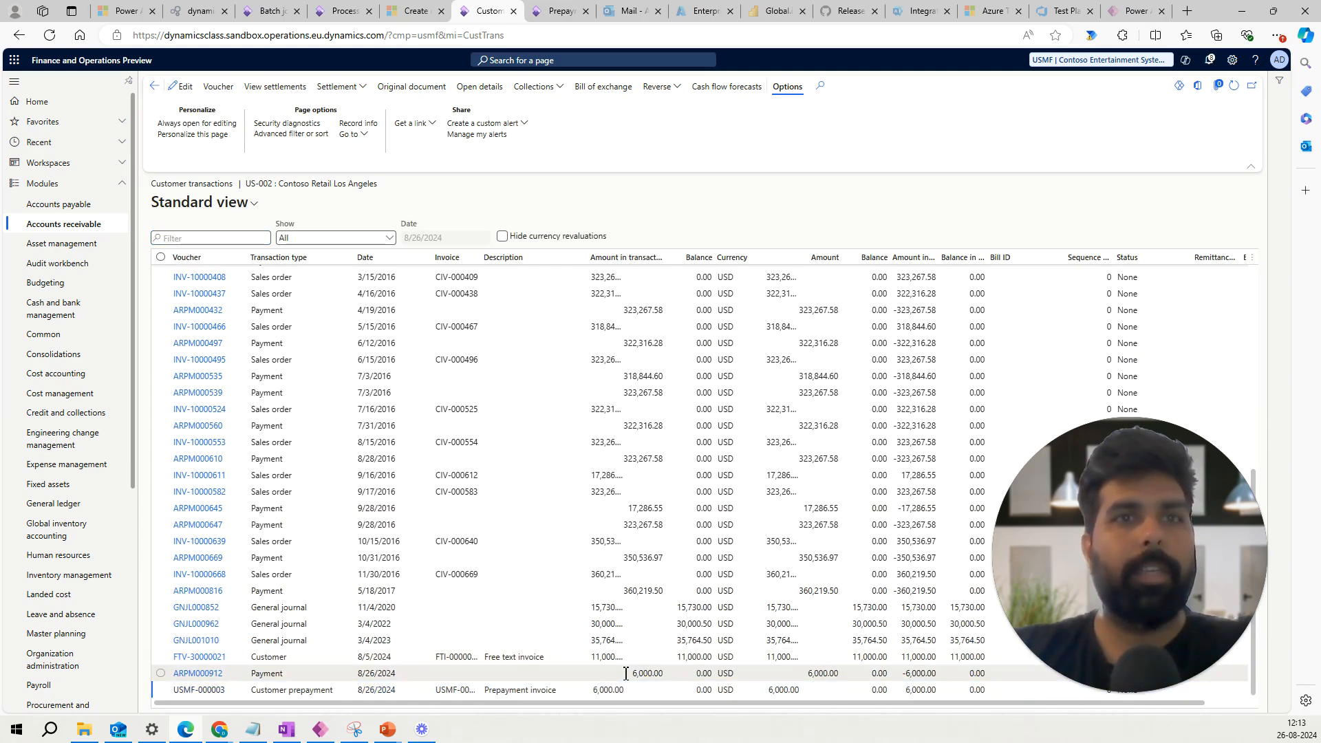
pyautogui.scroll(1, 626, 673)
pyautogui.click(626, 672)
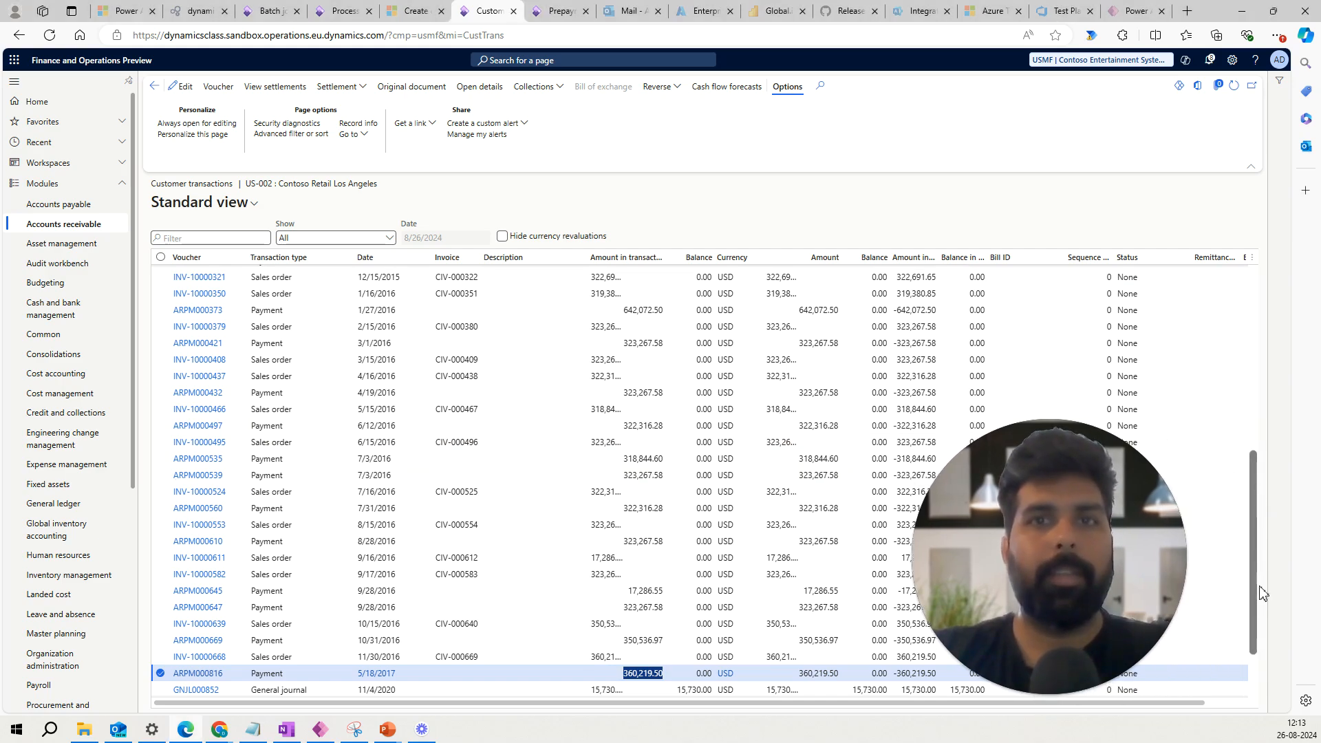
pyautogui.moveTo(1259, 590); pyautogui.dragTo(1259, 626)
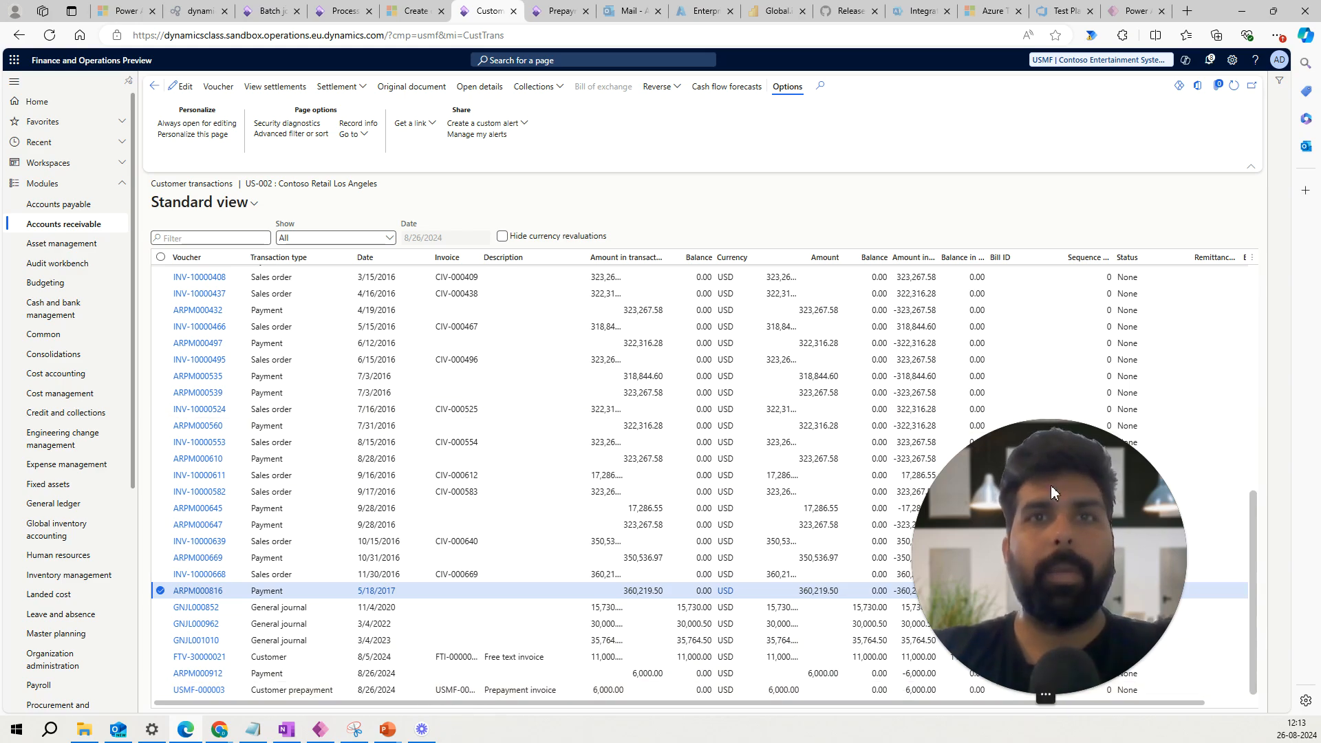
pyautogui.moveTo(1050, 485); pyautogui.dragTo(1113, 486)
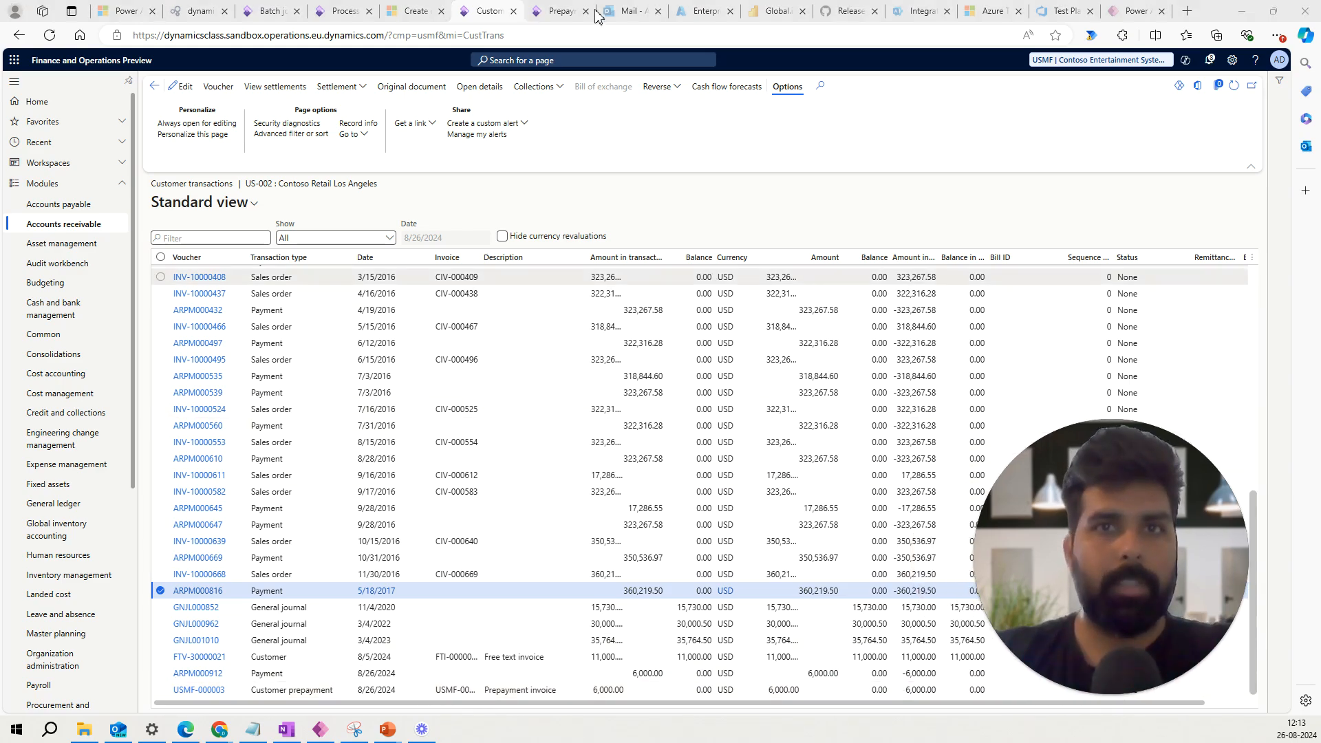
# Step: Return to the posted prepayment invoice and refresh it to check its prepayment status
pyautogui.click(561, 11)
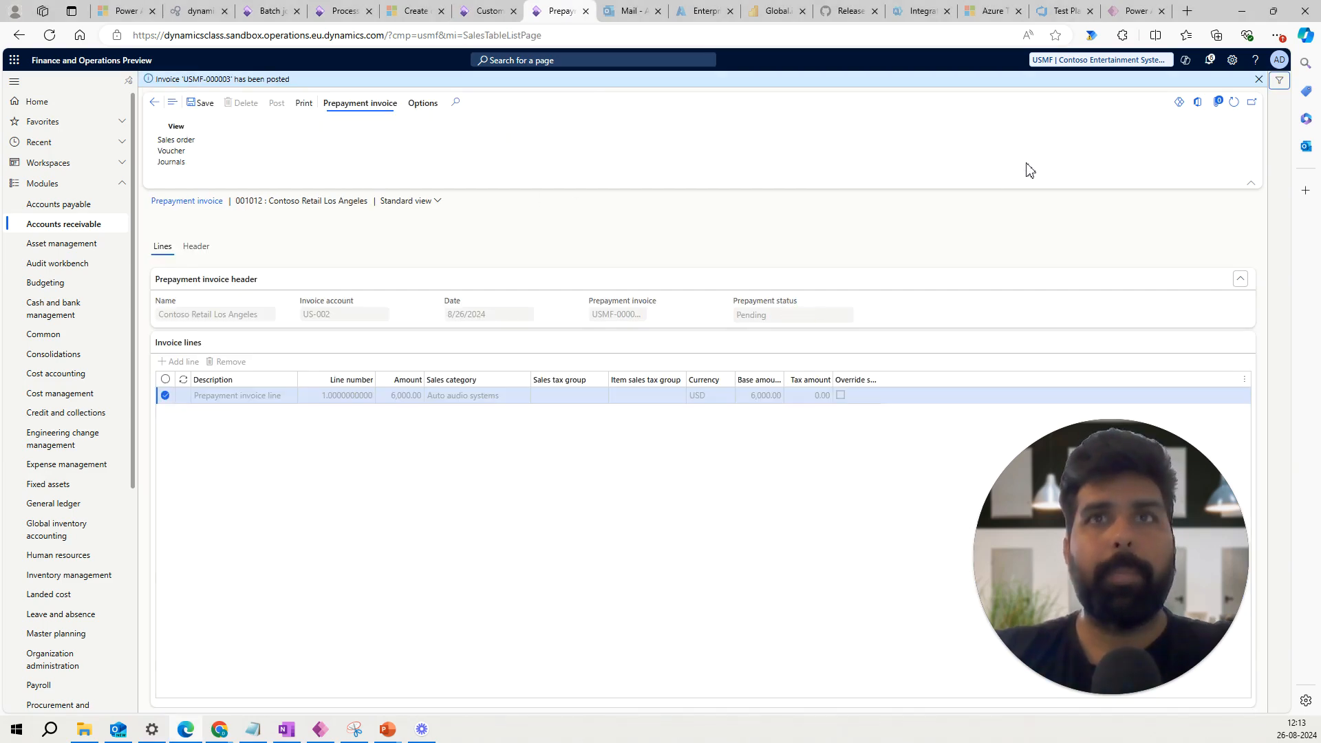
pyautogui.click(1234, 104)
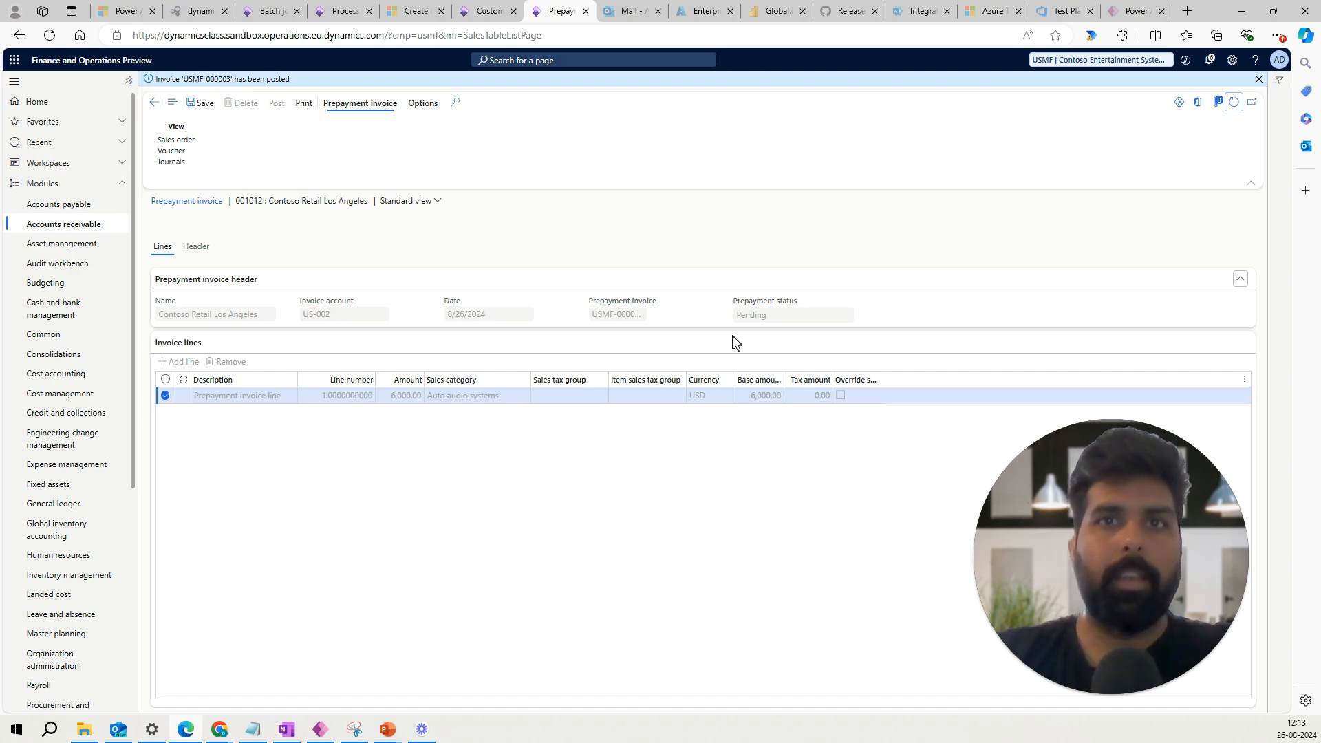
pyautogui.click(1236, 104)
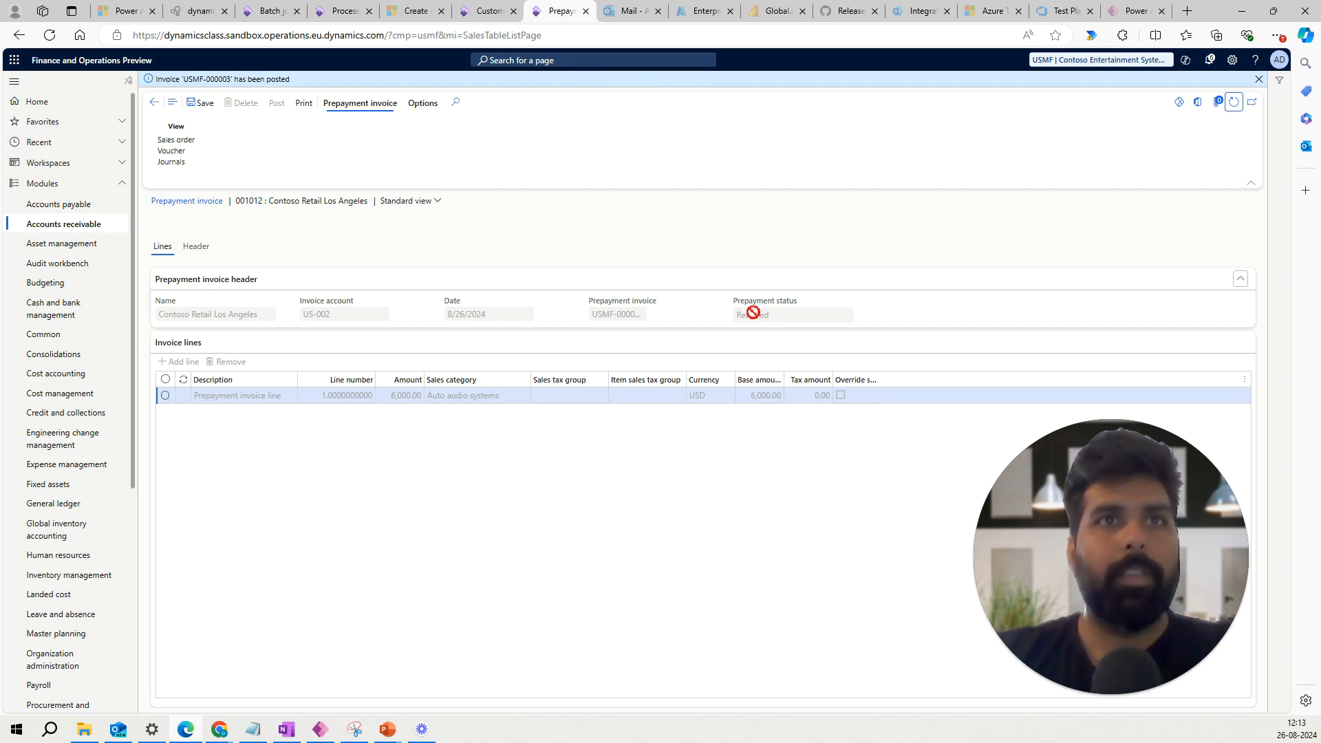
# Step: Return to the Contoso Retail Los Angeles sales order and apply the full 6,000.00 from its paid prepayment invoice
pyautogui.click(153, 104)
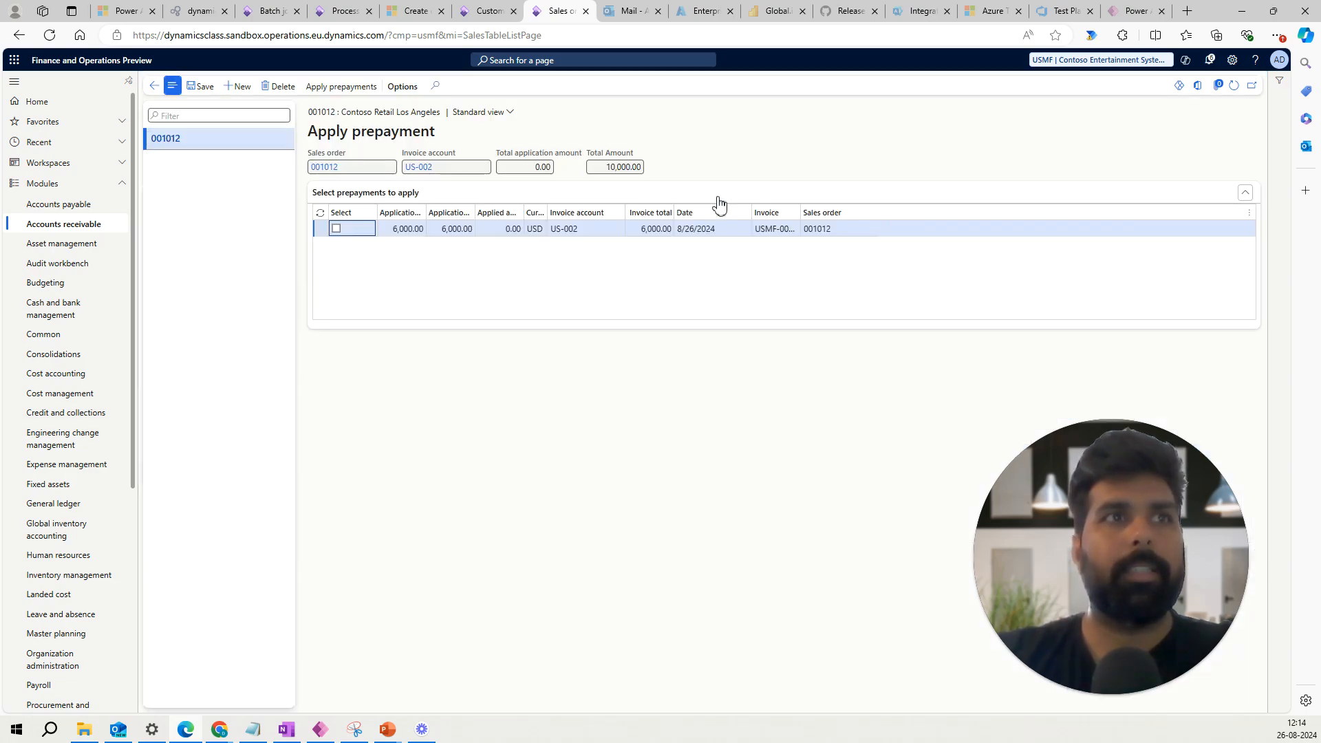
pyautogui.click(336, 228)
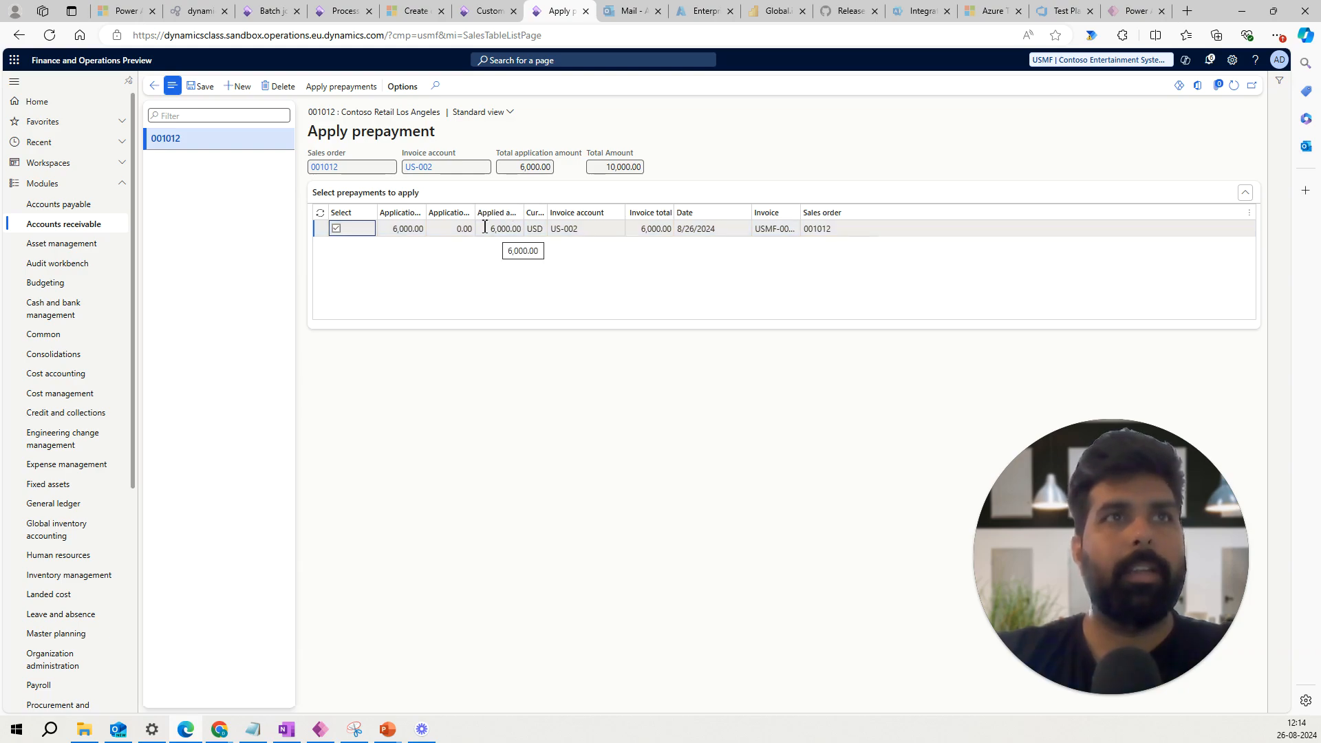
pyautogui.click(332, 89)
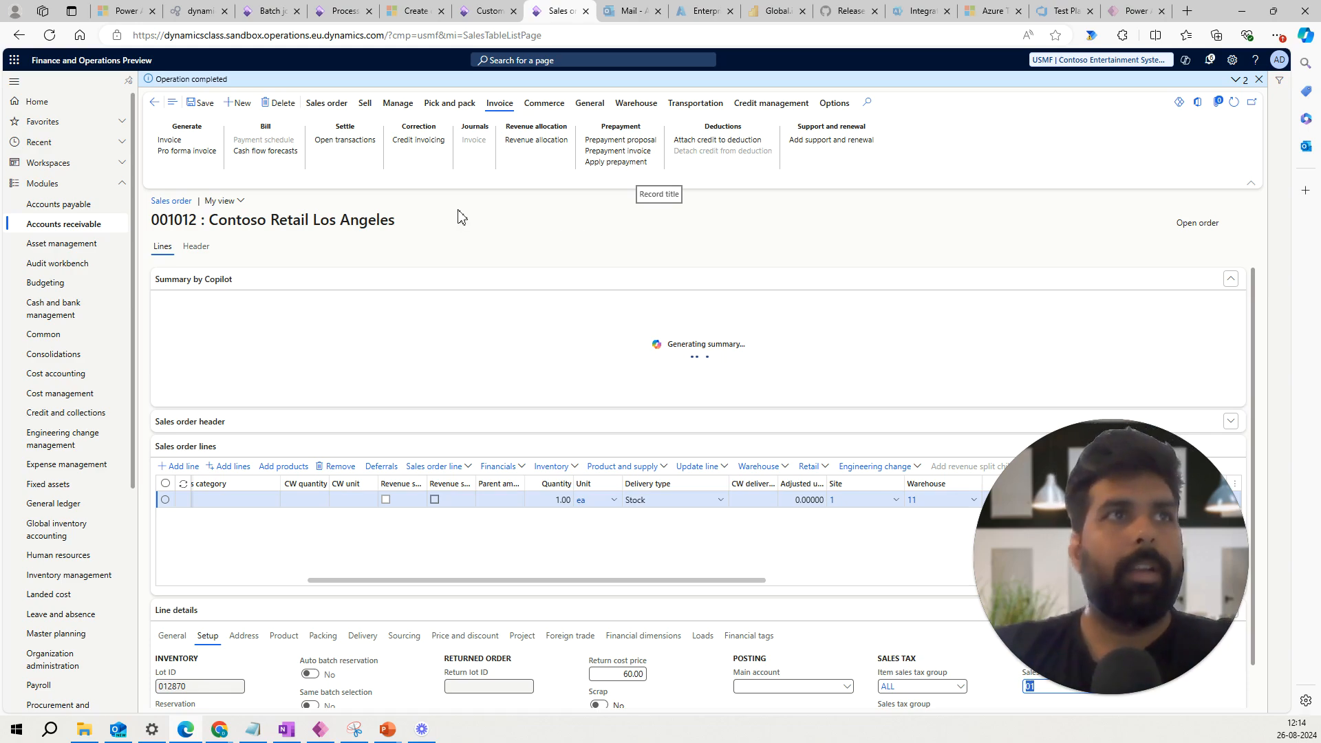
# Step: Generate the sales order's invoice for quantity All, check the applied prepayment in the posting form, and post it without printing
pyautogui.click(190, 141)
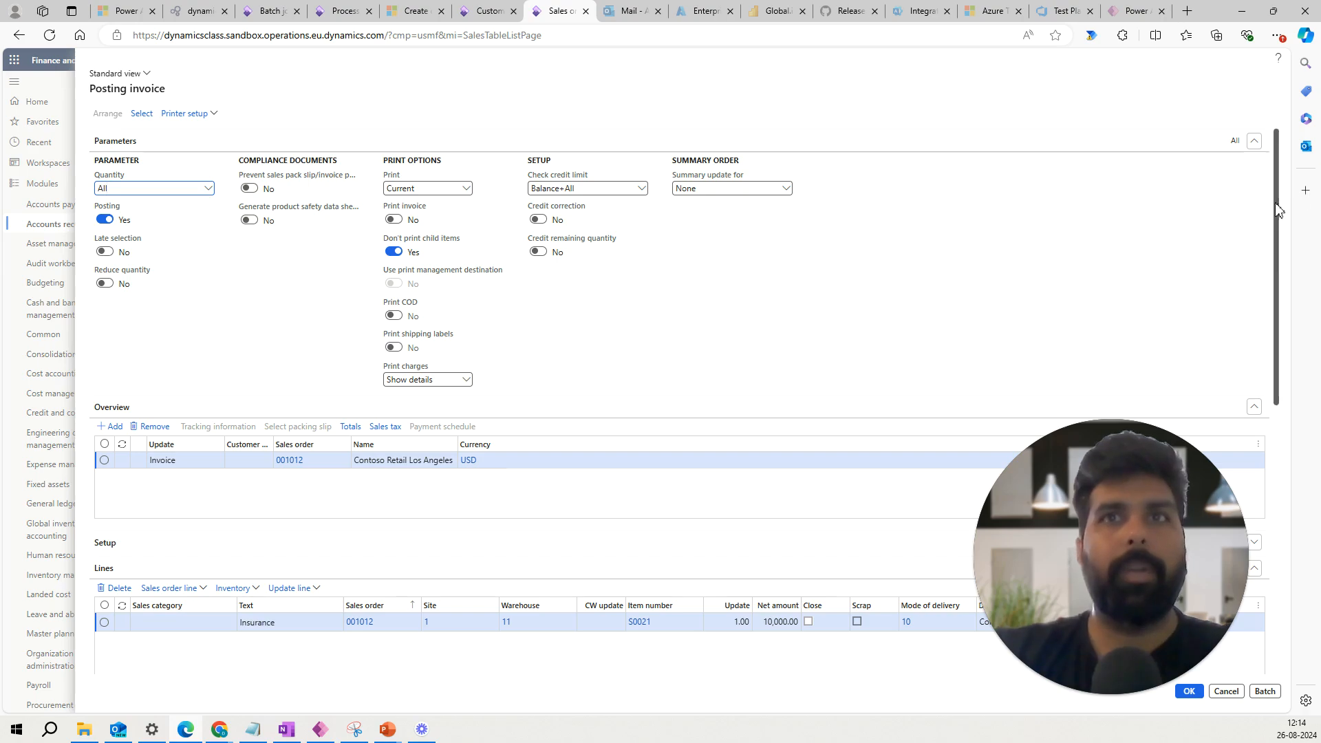
pyautogui.moveTo(1278, 210); pyautogui.dragTo(1297, 487)
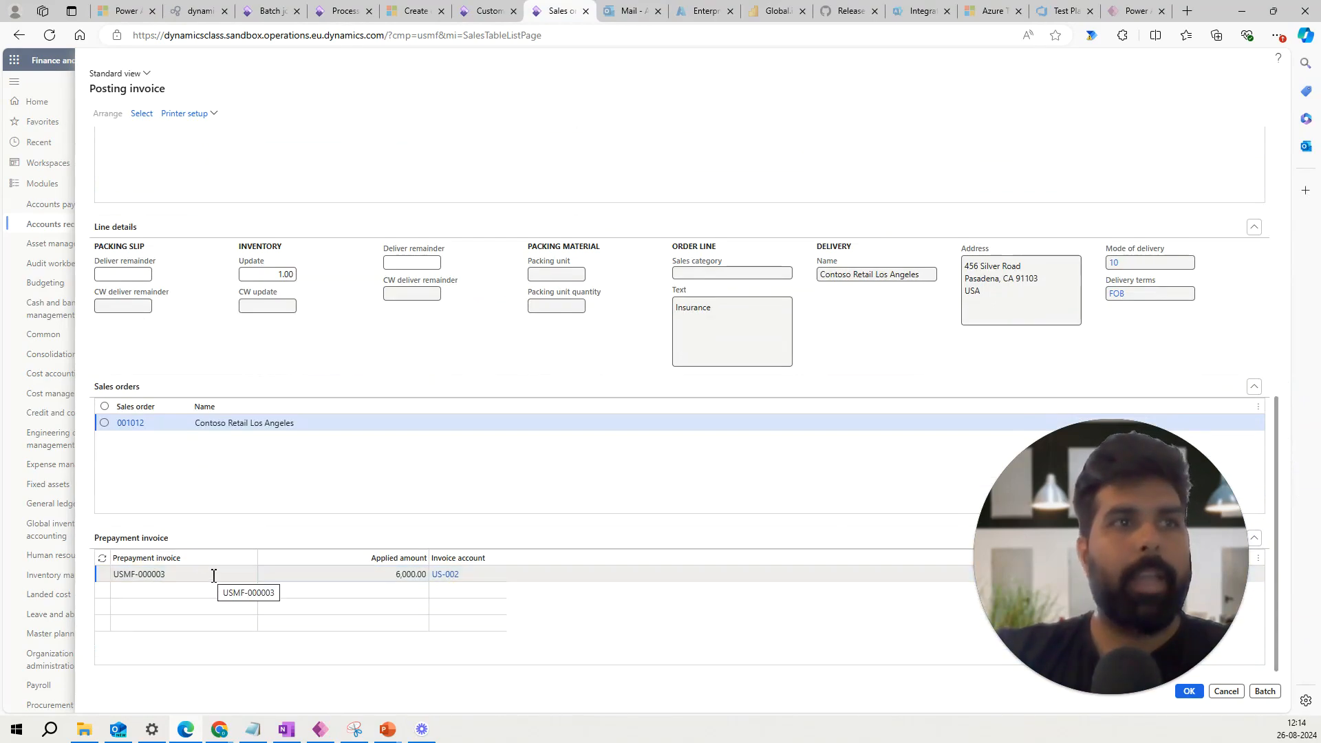
pyautogui.click(402, 573)
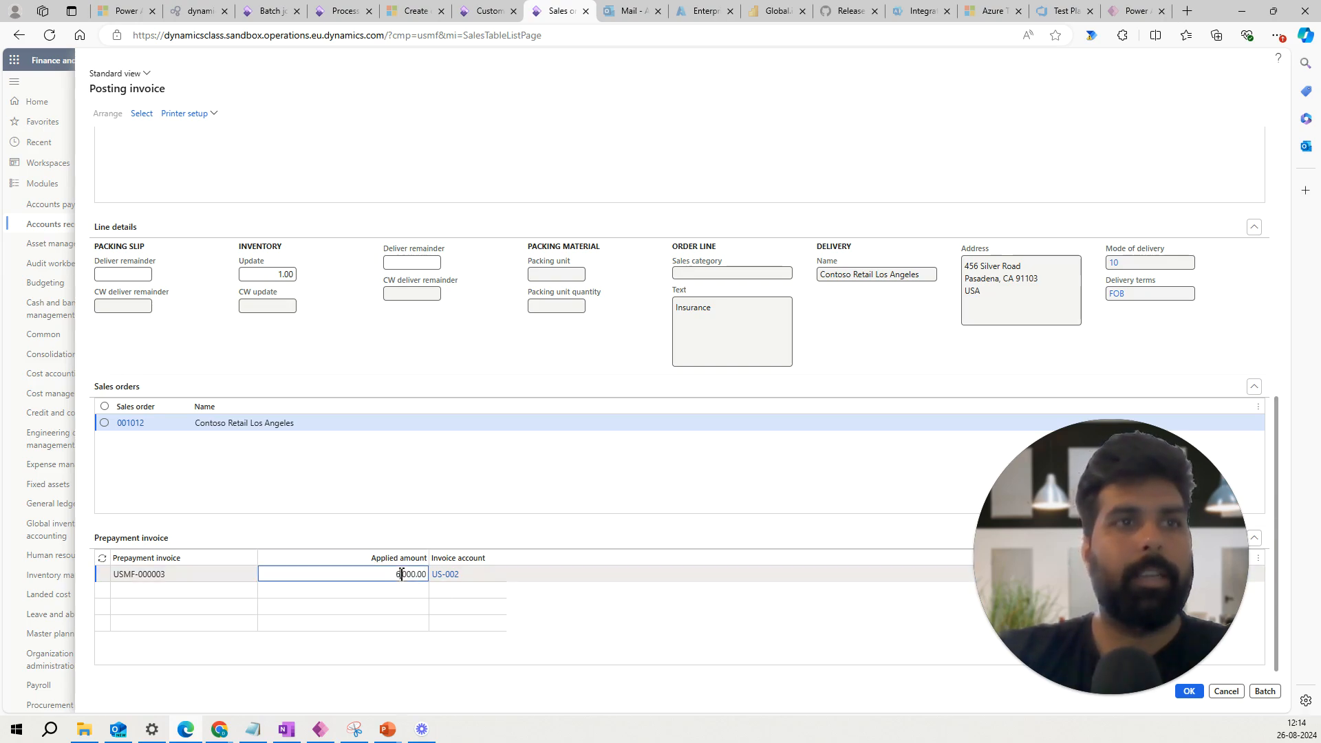
pyautogui.click(998, 475)
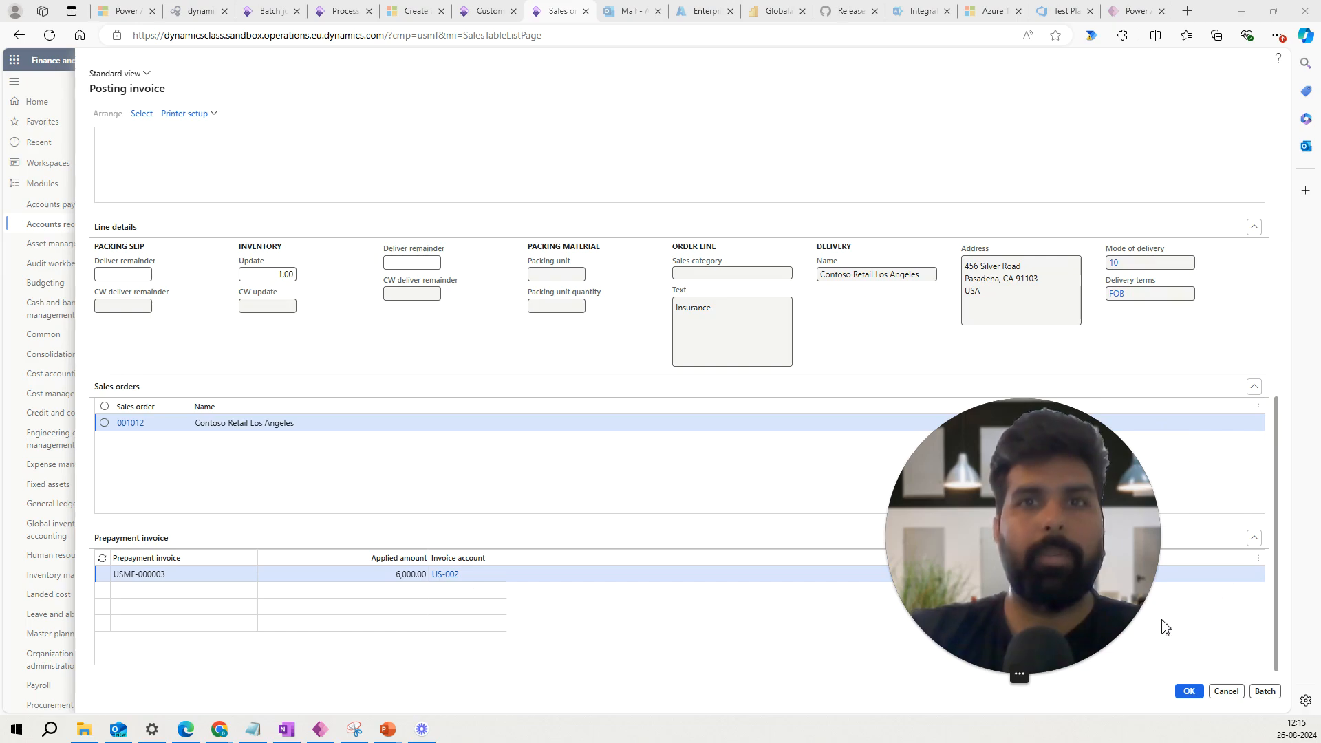
pyautogui.click(1191, 691)
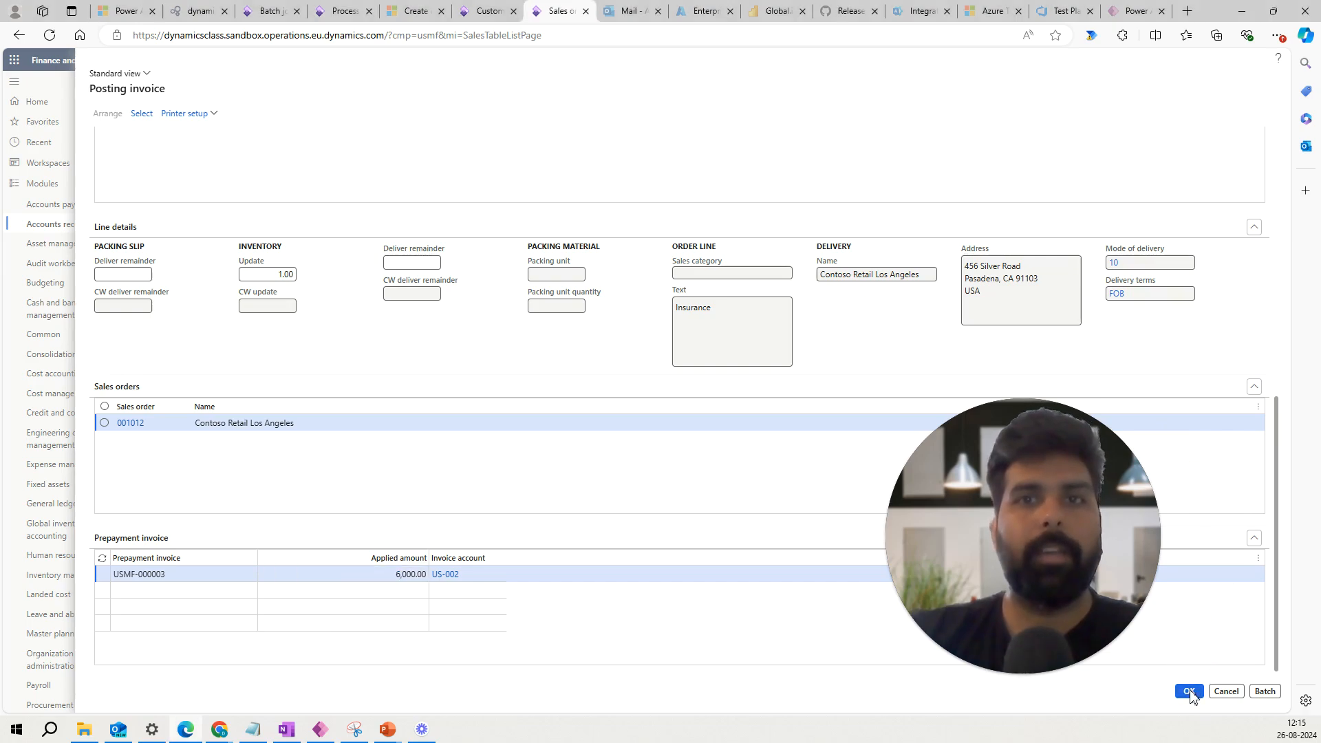
pyautogui.click(1191, 692)
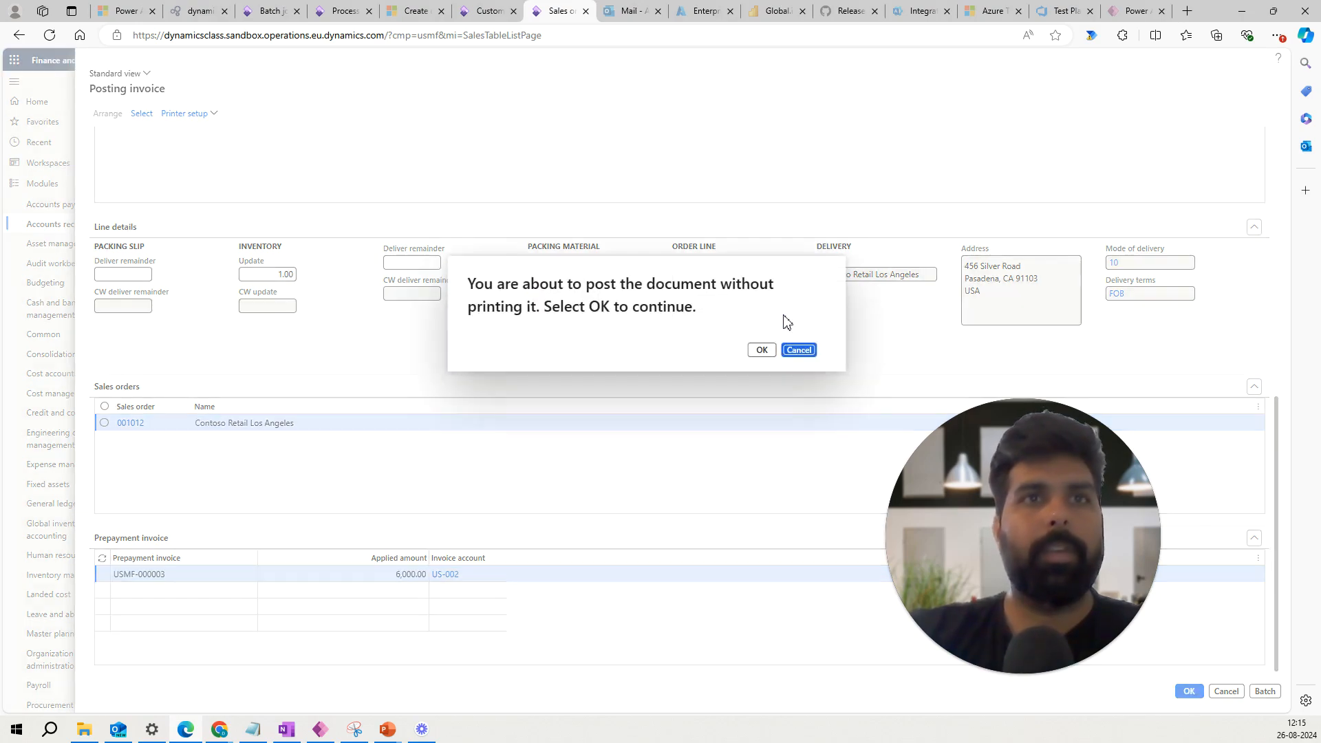
pyautogui.click(761, 350)
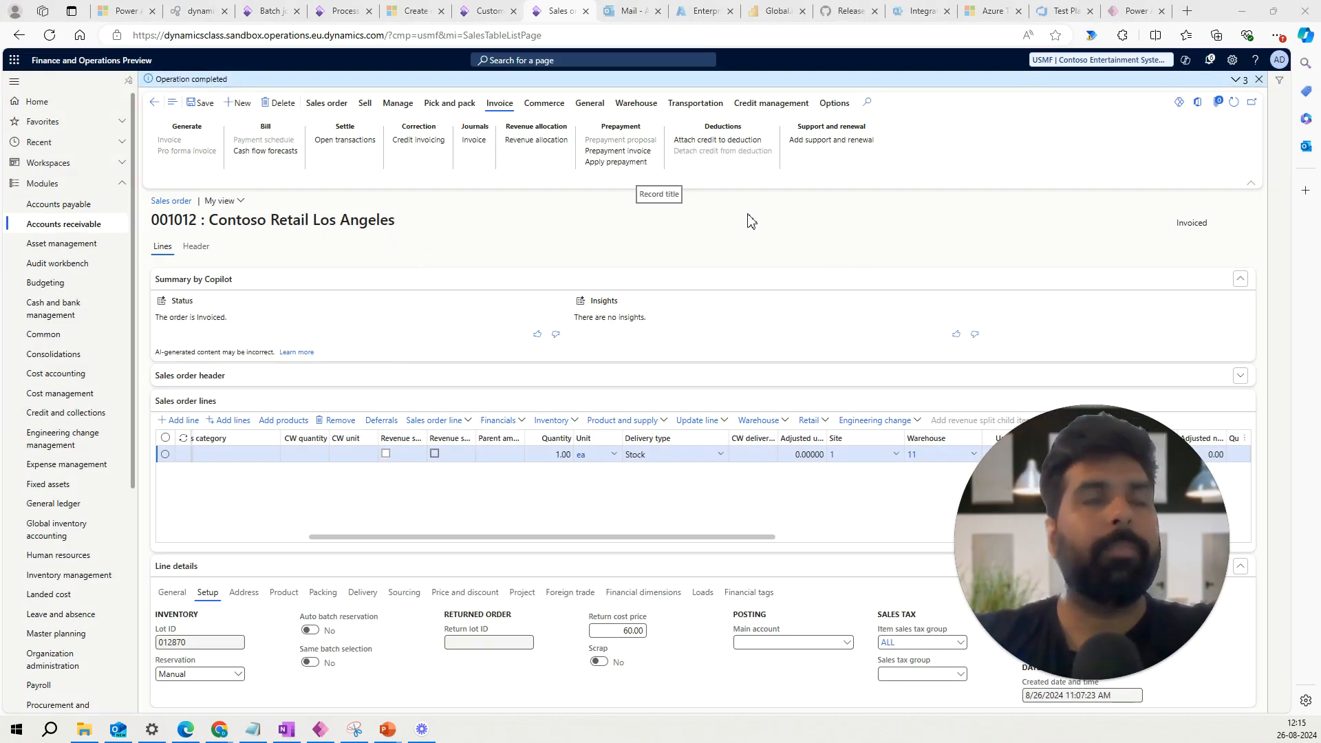
# Step: Refresh the Contoso Retail Los Angeles customer transactions and filter them to dates that are exactly 8/26/2024
pyautogui.click(492, 14)
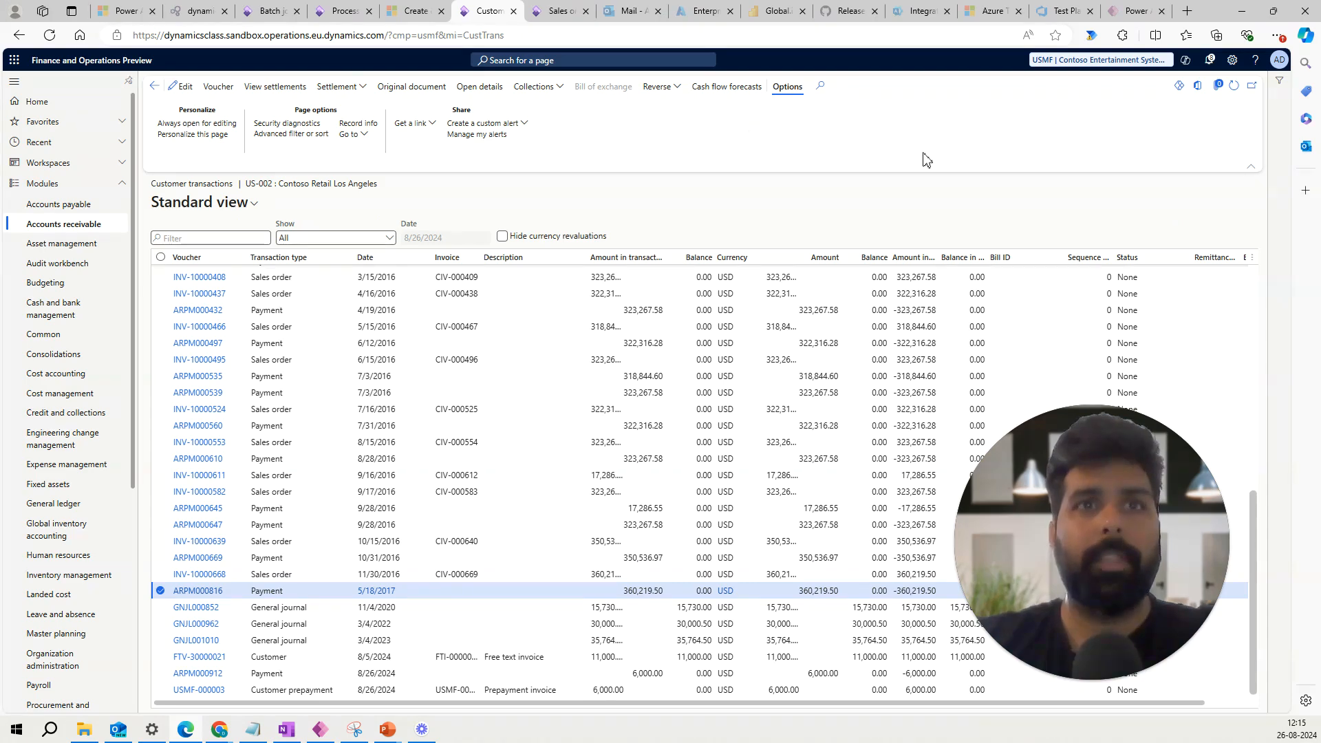
pyautogui.click(1233, 85)
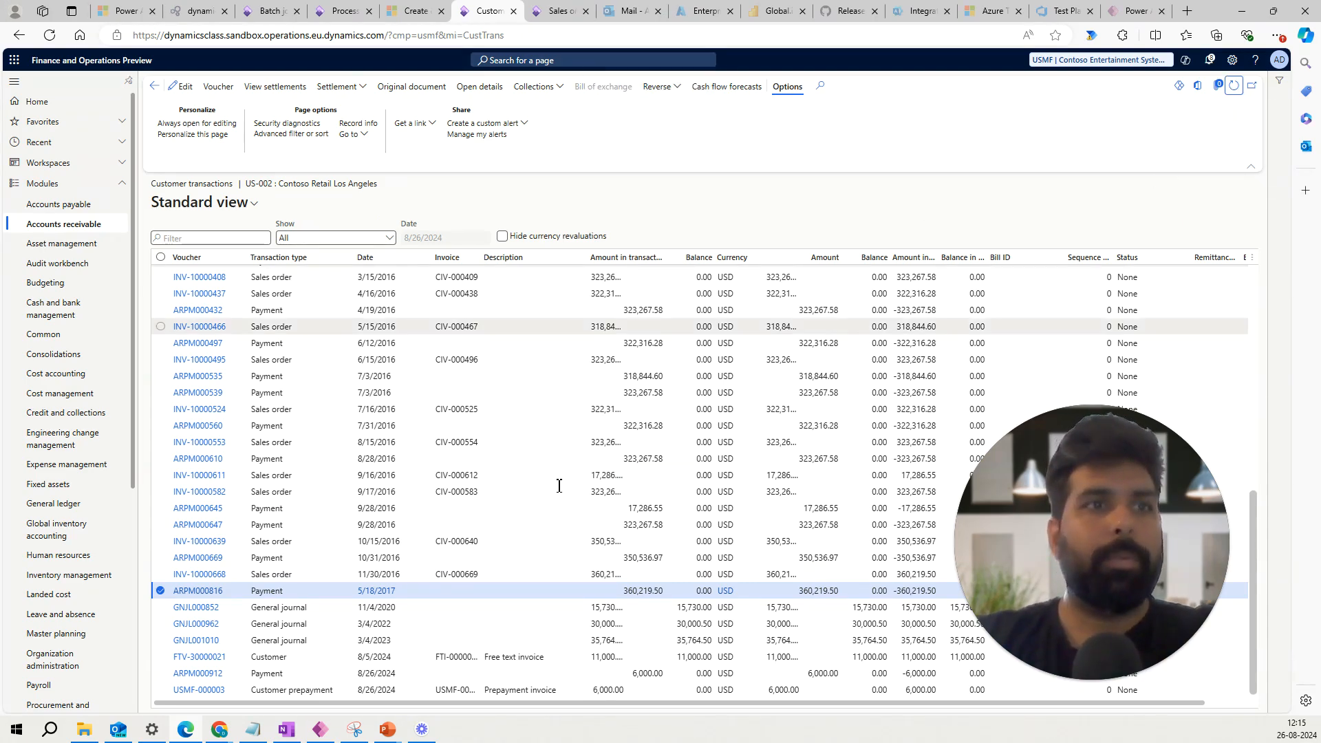
pyautogui.click(399, 676)
pyautogui.click(399, 676)
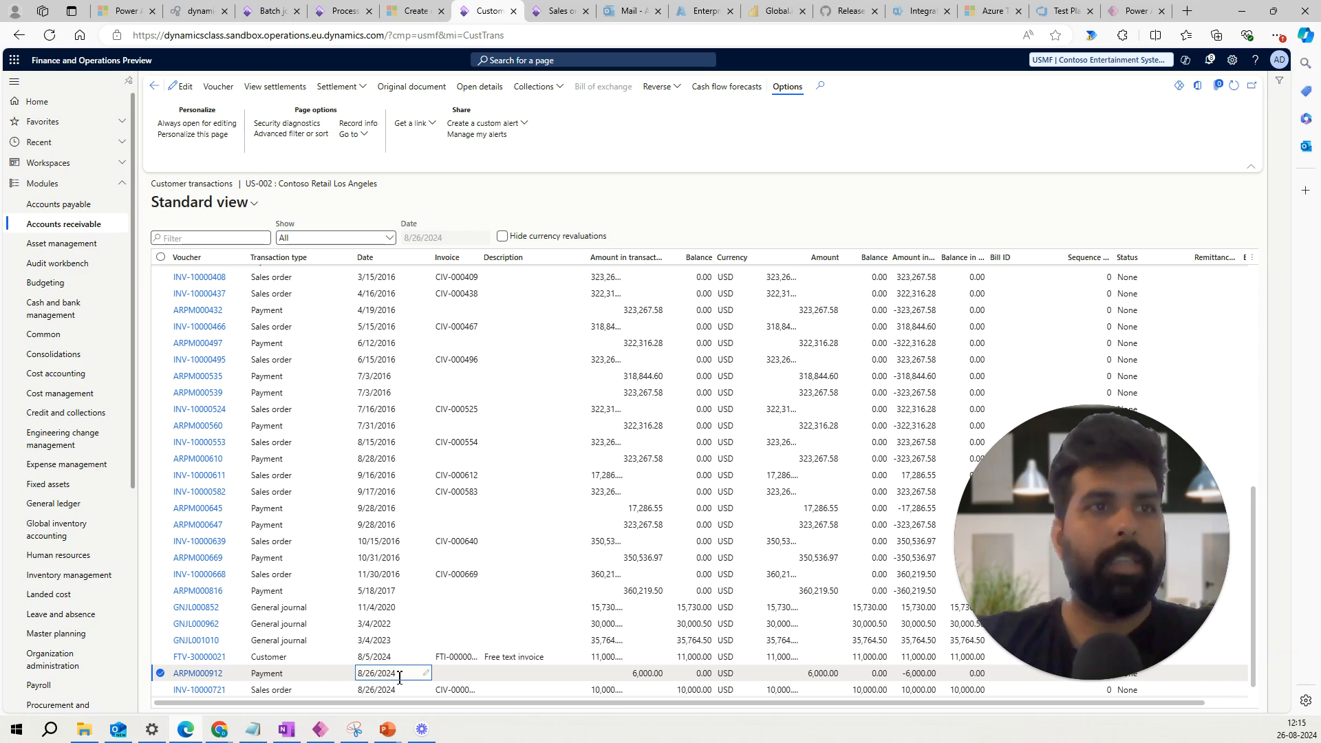
pyautogui.doubleClick(358, 673)
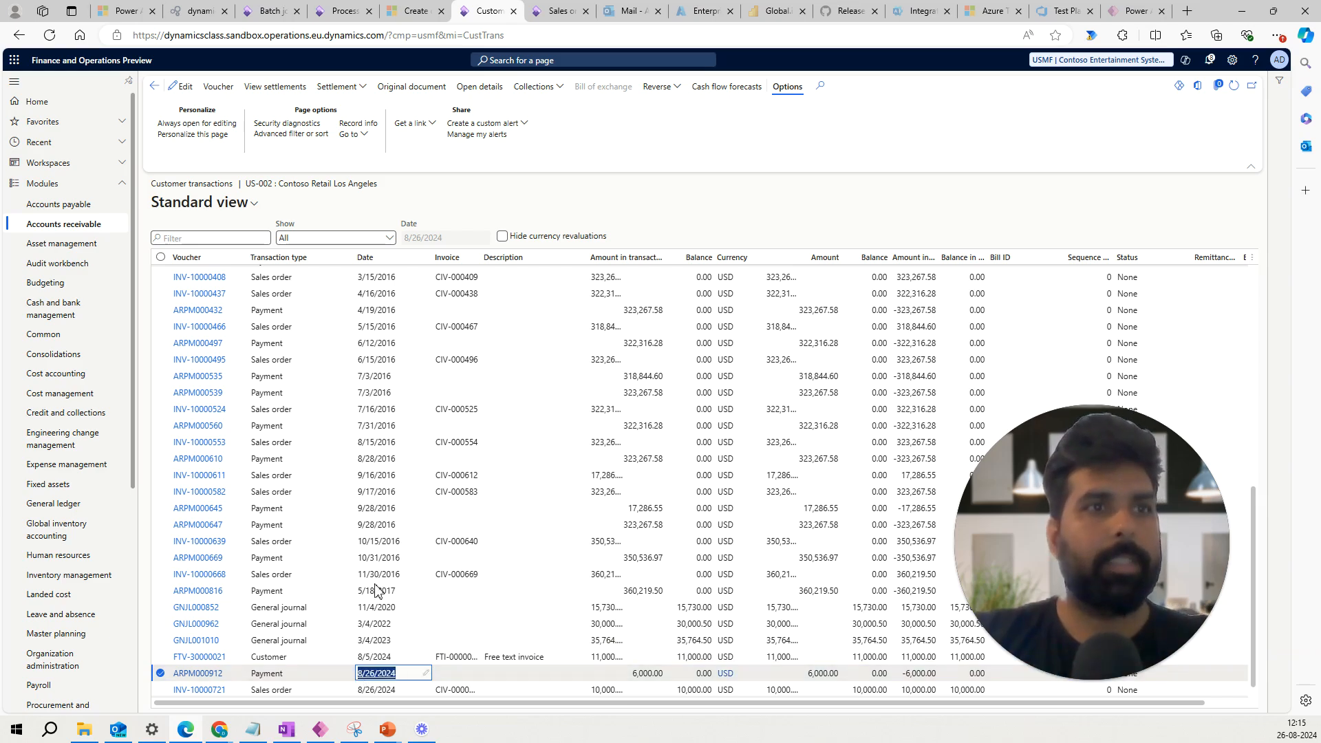
pyautogui.click(385, 258)
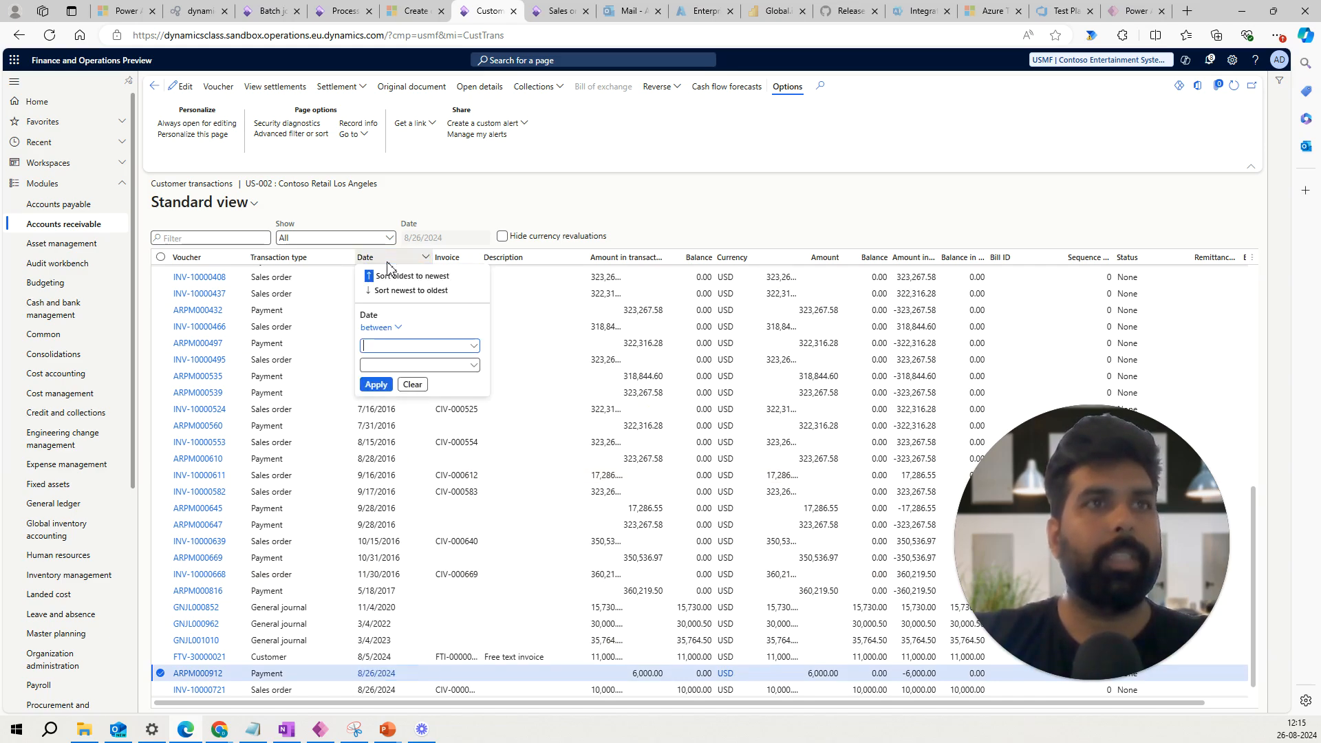
pyautogui.click(392, 328)
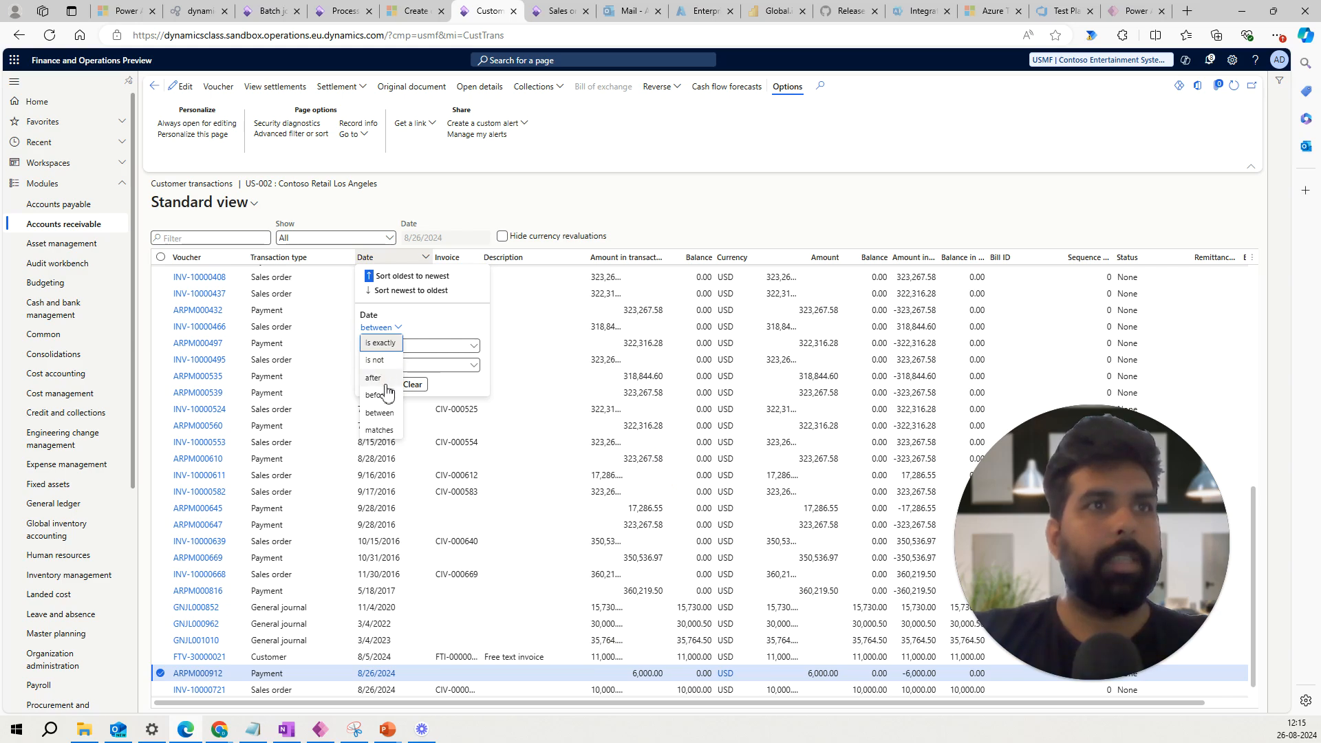
pyautogui.click(383, 344)
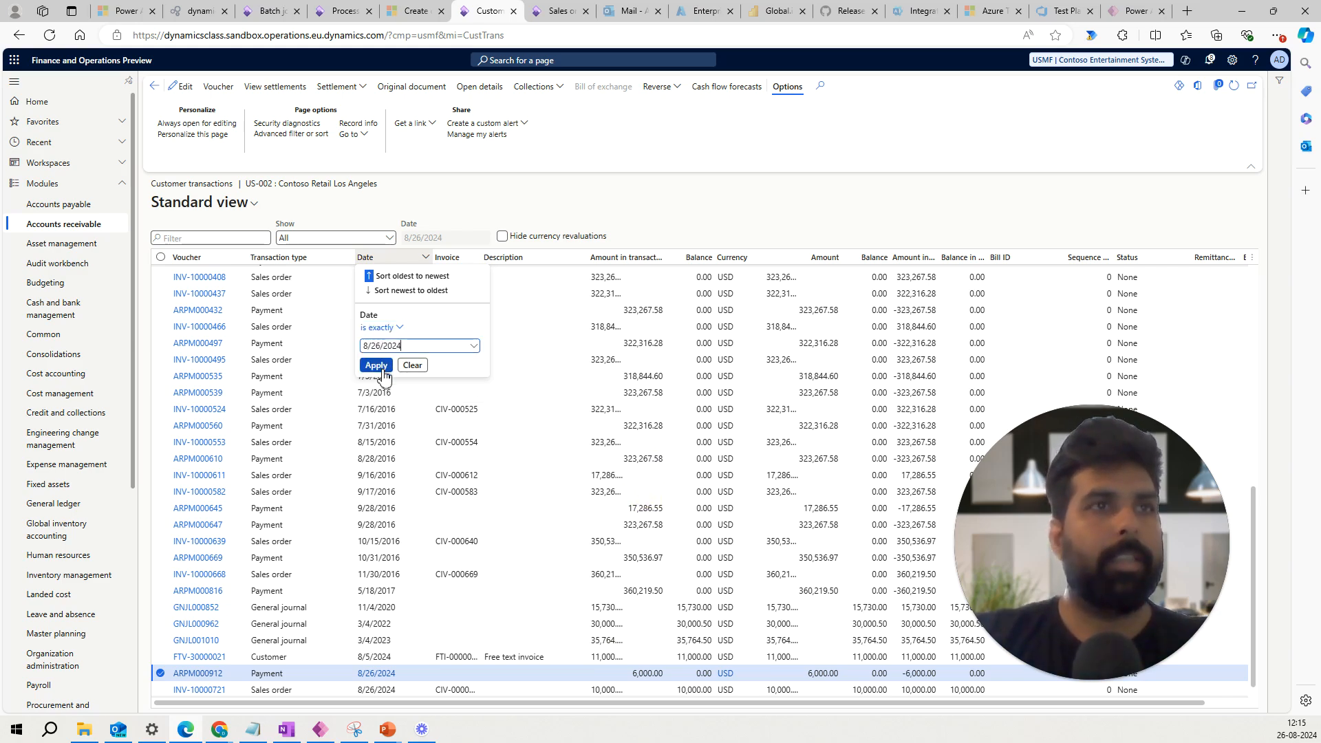
pyautogui.click(376, 366)
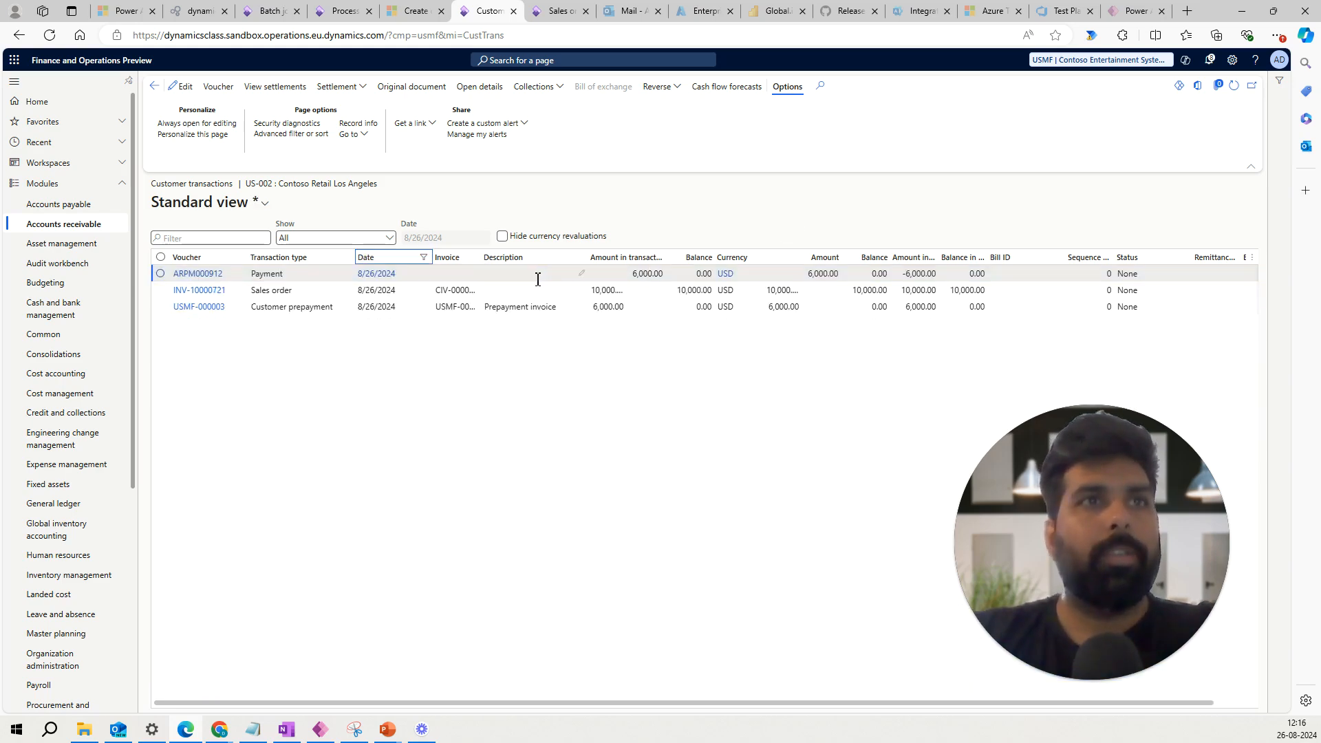
# Step: Examine the payment, customer prepayment and sales order transactions in the filtered list
pyautogui.click(538, 274)
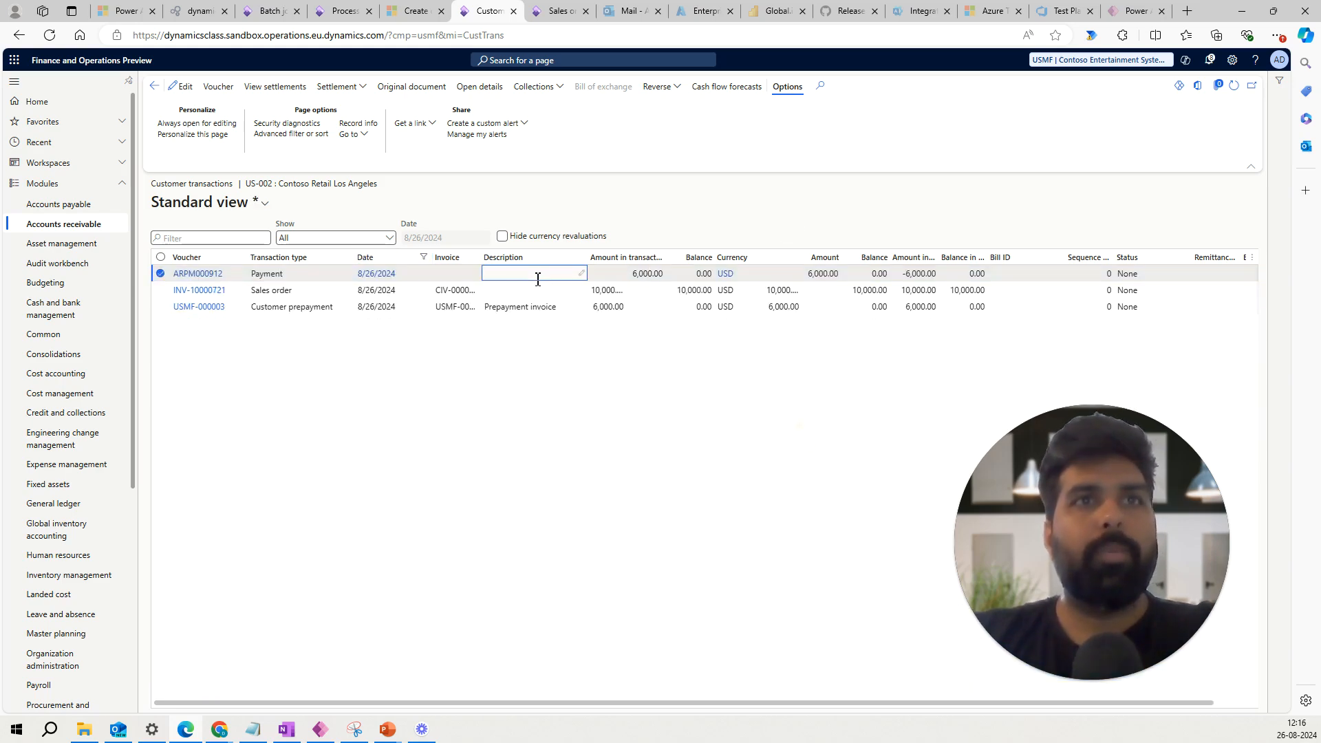
pyautogui.click(516, 308)
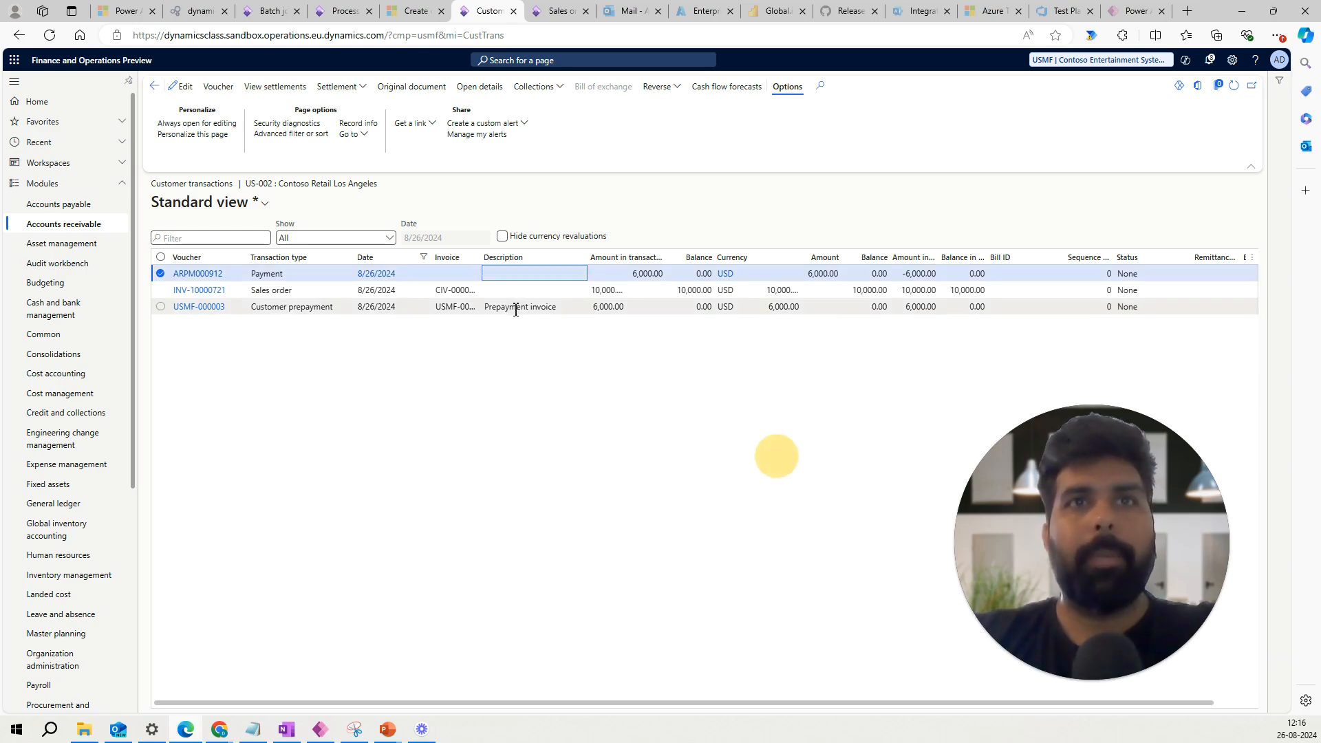
pyautogui.click(486, 292)
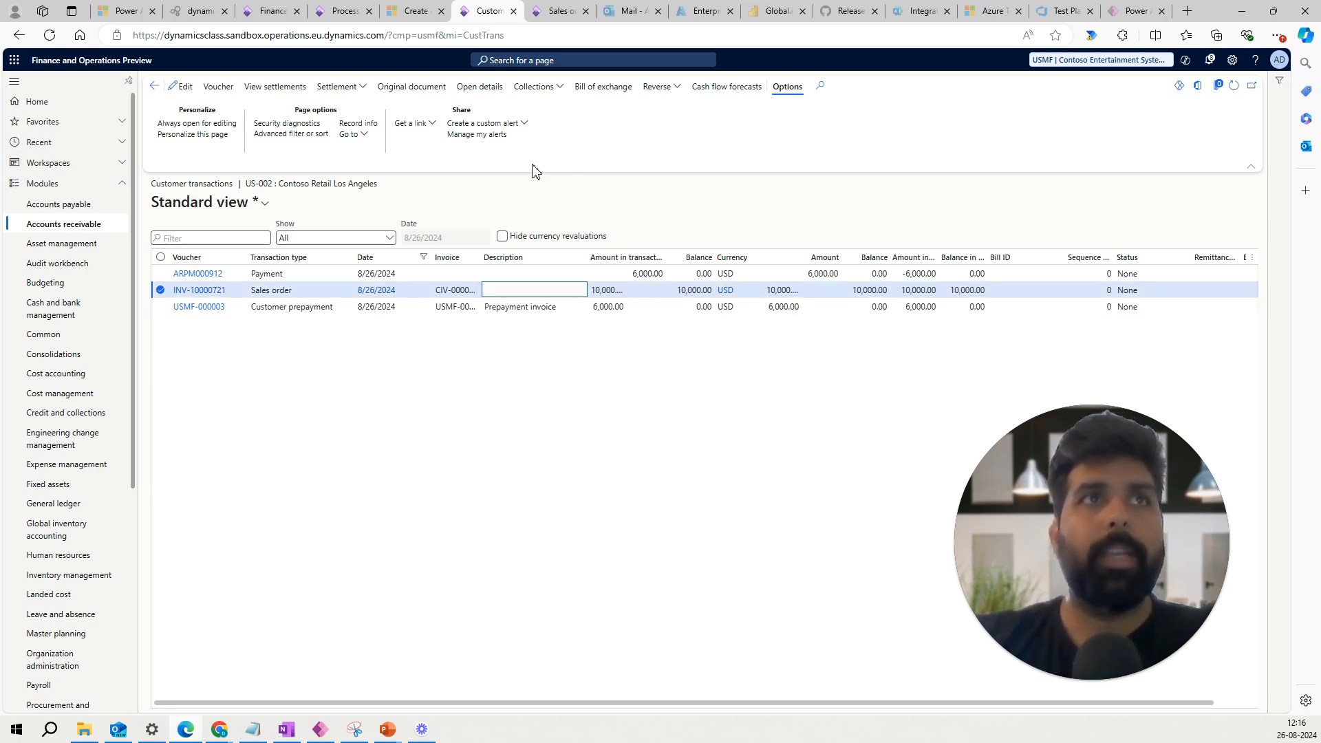
# Step: Keep the process automations session active and check the repeat interval and next execution of the Automated prepayment settlement posting background process
pyautogui.click(342, 11)
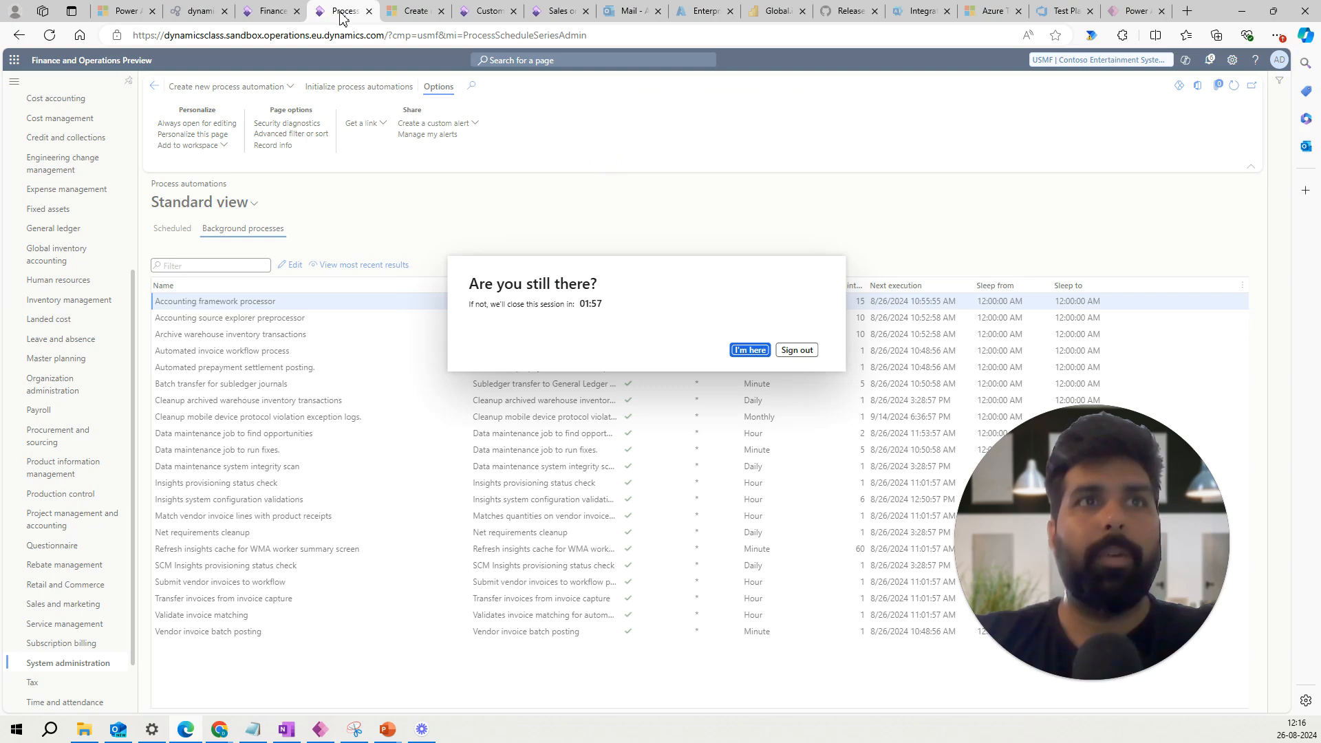
pyautogui.click(749, 351)
pyautogui.click(284, 370)
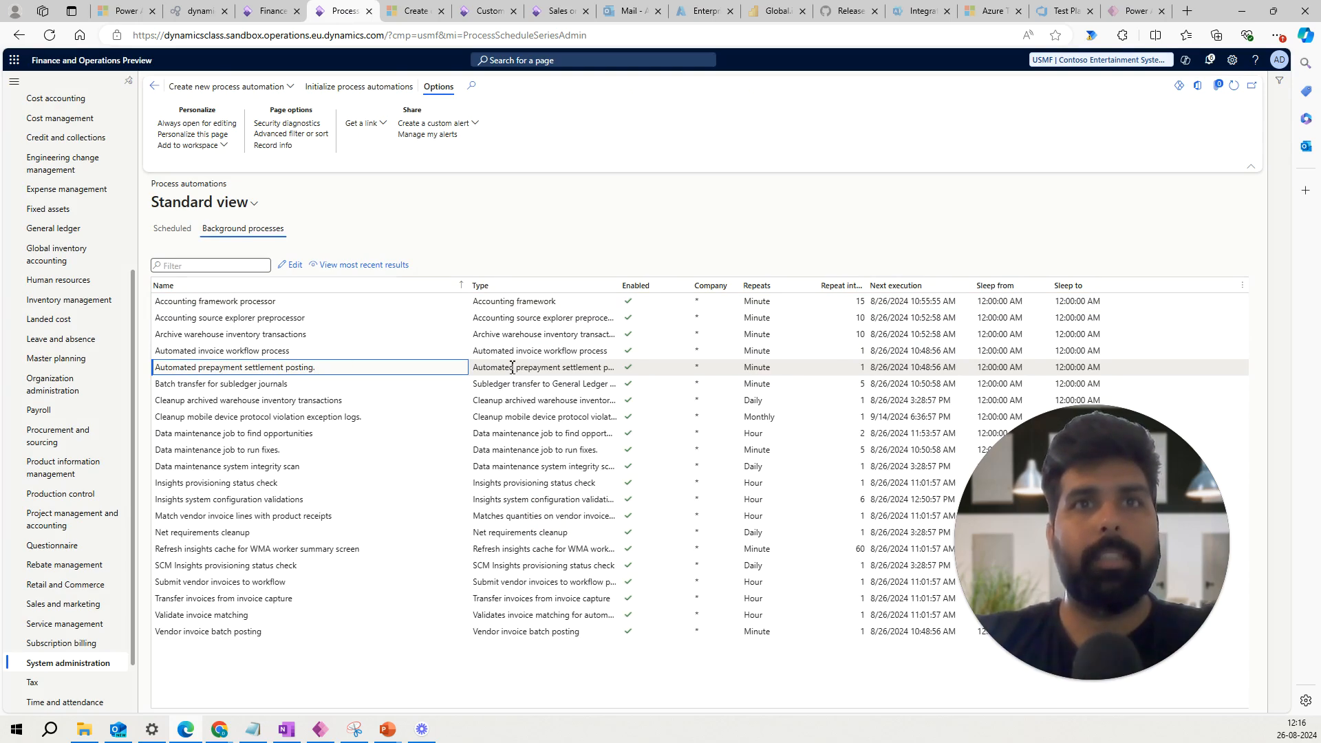
pyautogui.click(848, 367)
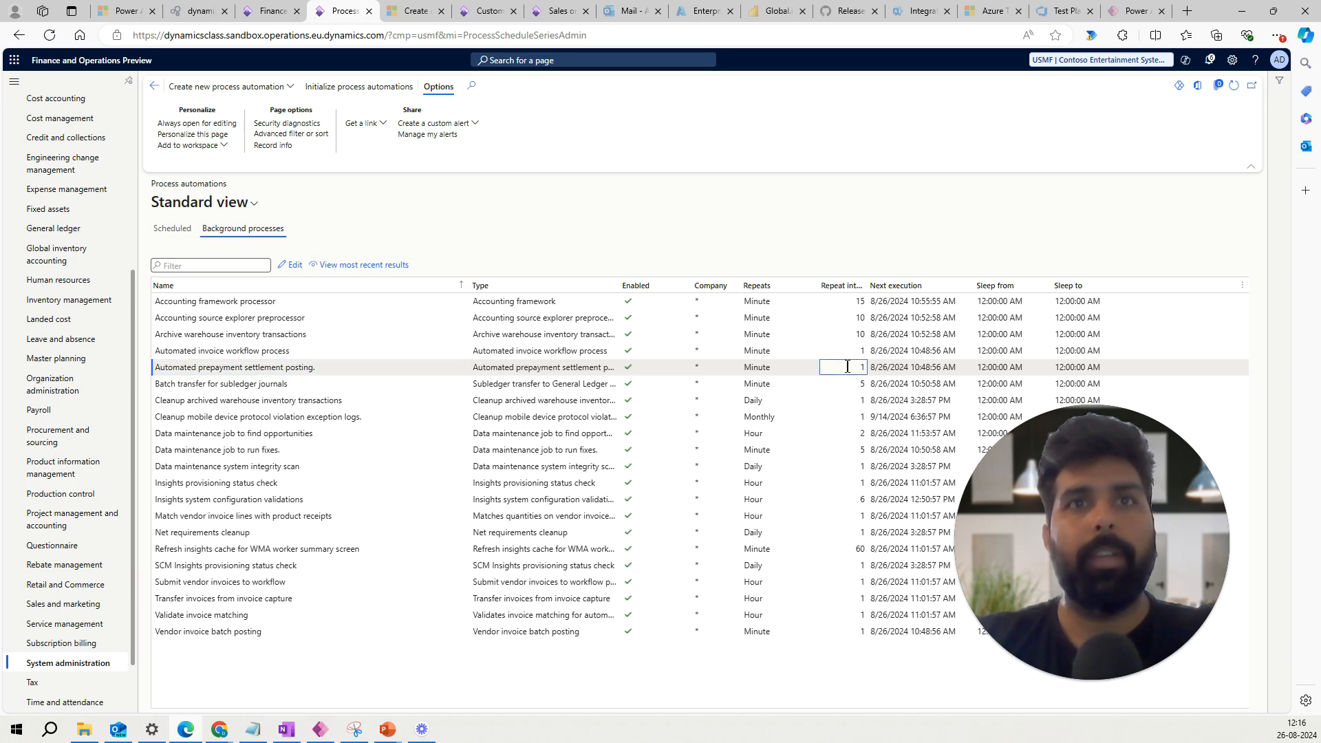
pyautogui.click(897, 365)
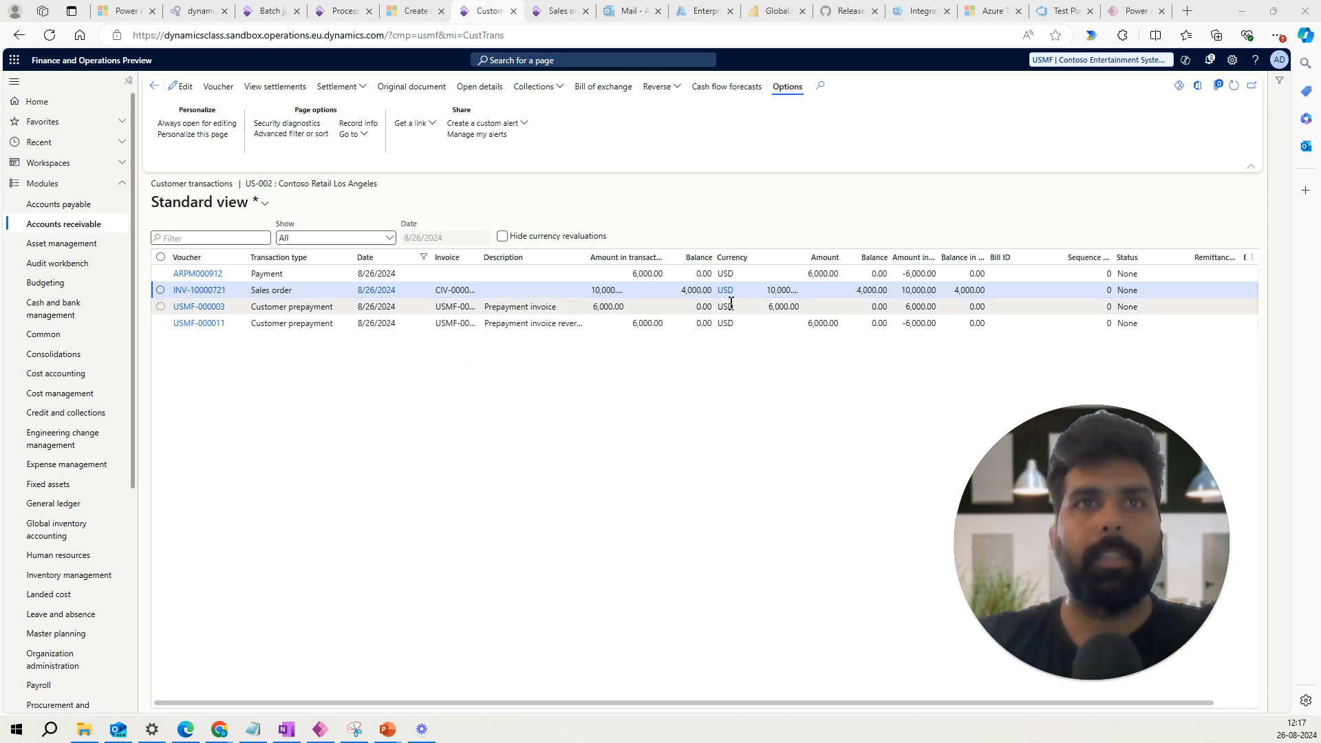
# Step: Examine the sales order invoice's remaining balance and the prepayment invoice reversal in the updated customer transactions
pyautogui.click(827, 288)
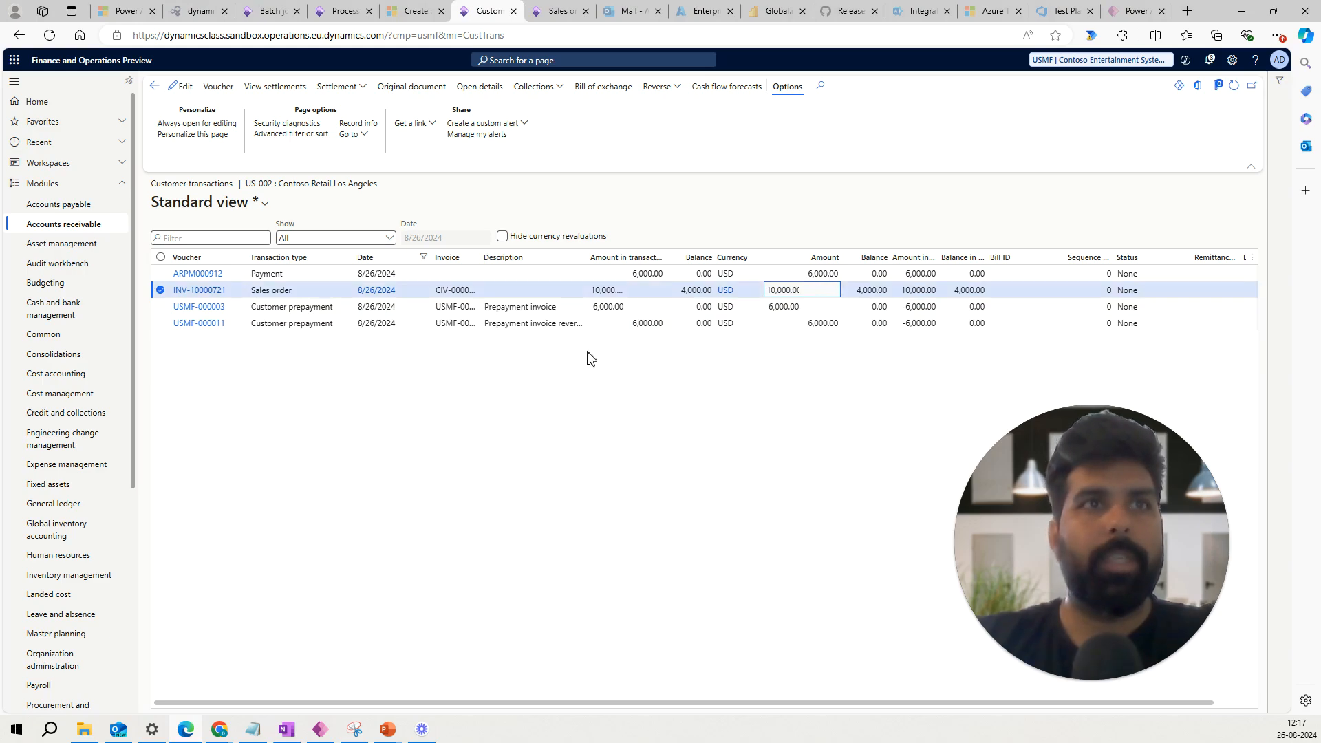
pyautogui.click(568, 325)
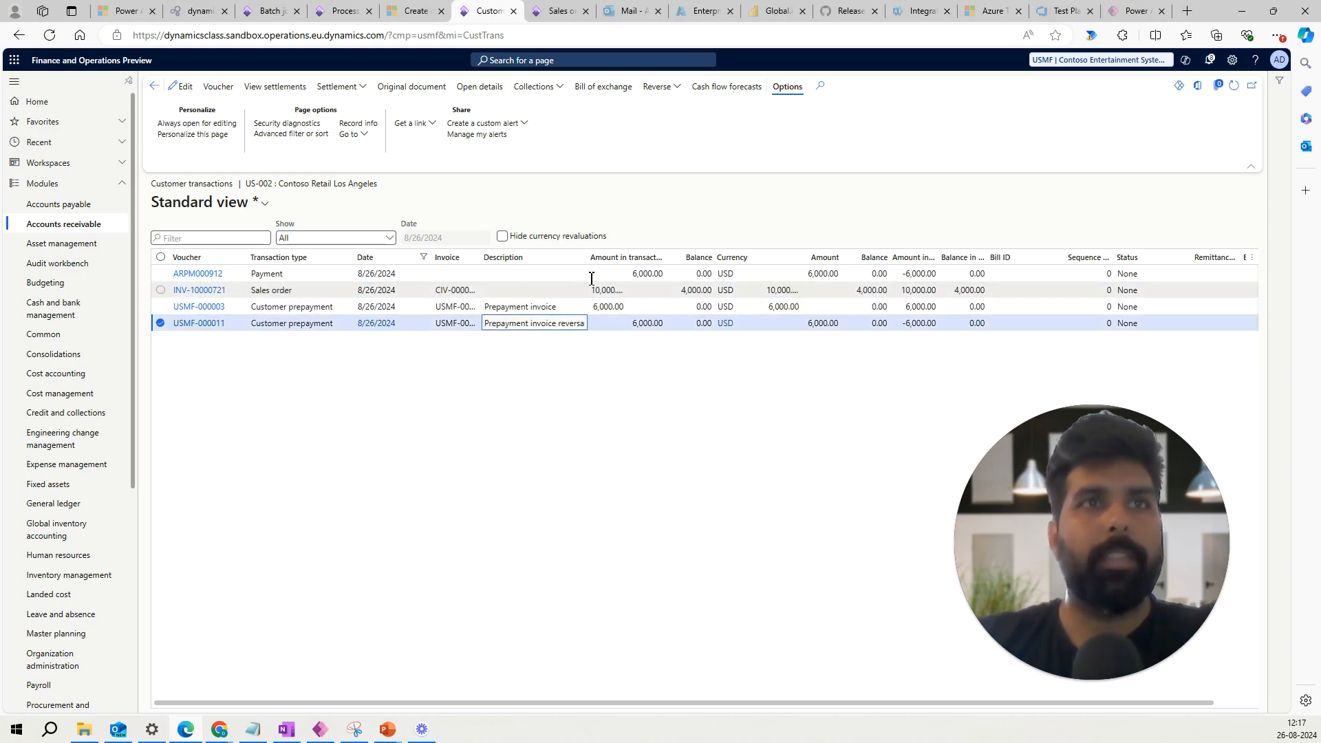
# Step: Widen the Description and Invoice columns of the customer transactions list and select the prepayment invoice transaction
pyautogui.moveTo(586, 258); pyautogui.dragTo(658, 259)
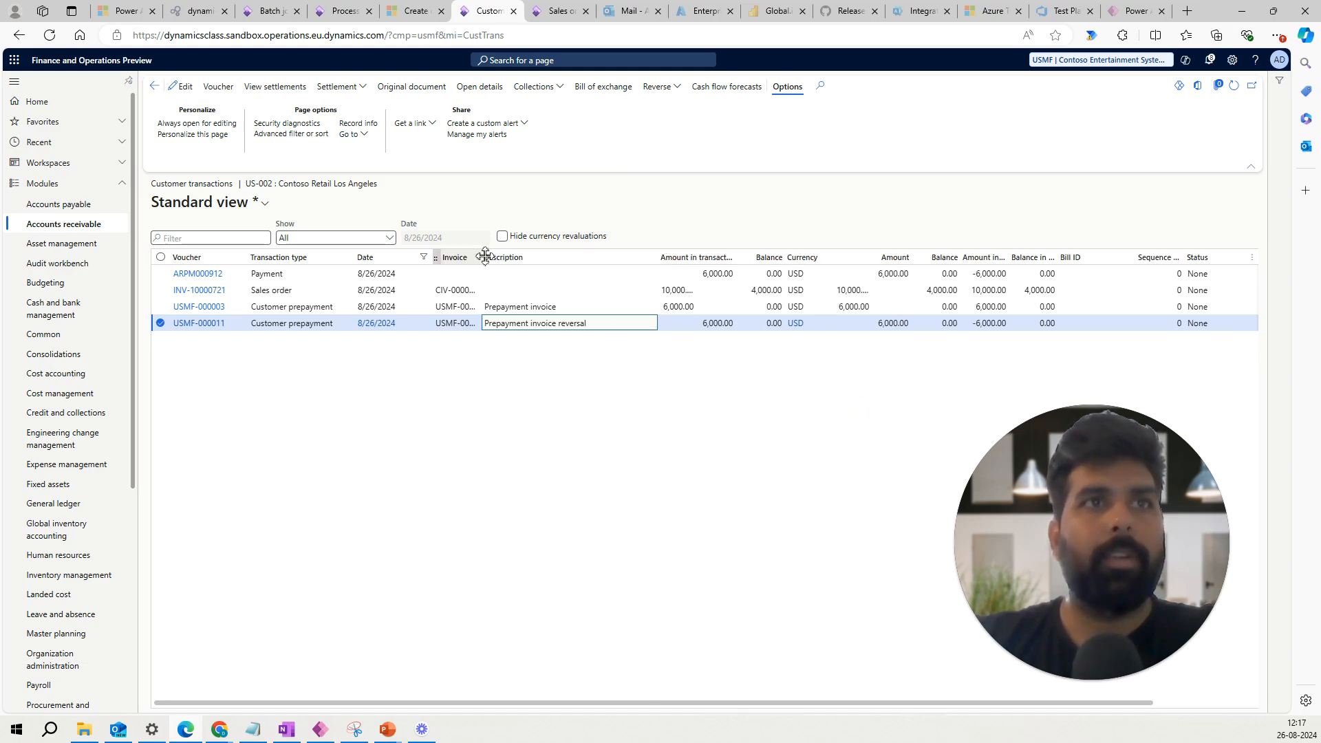
pyautogui.moveTo(481, 256); pyautogui.dragTo(532, 258)
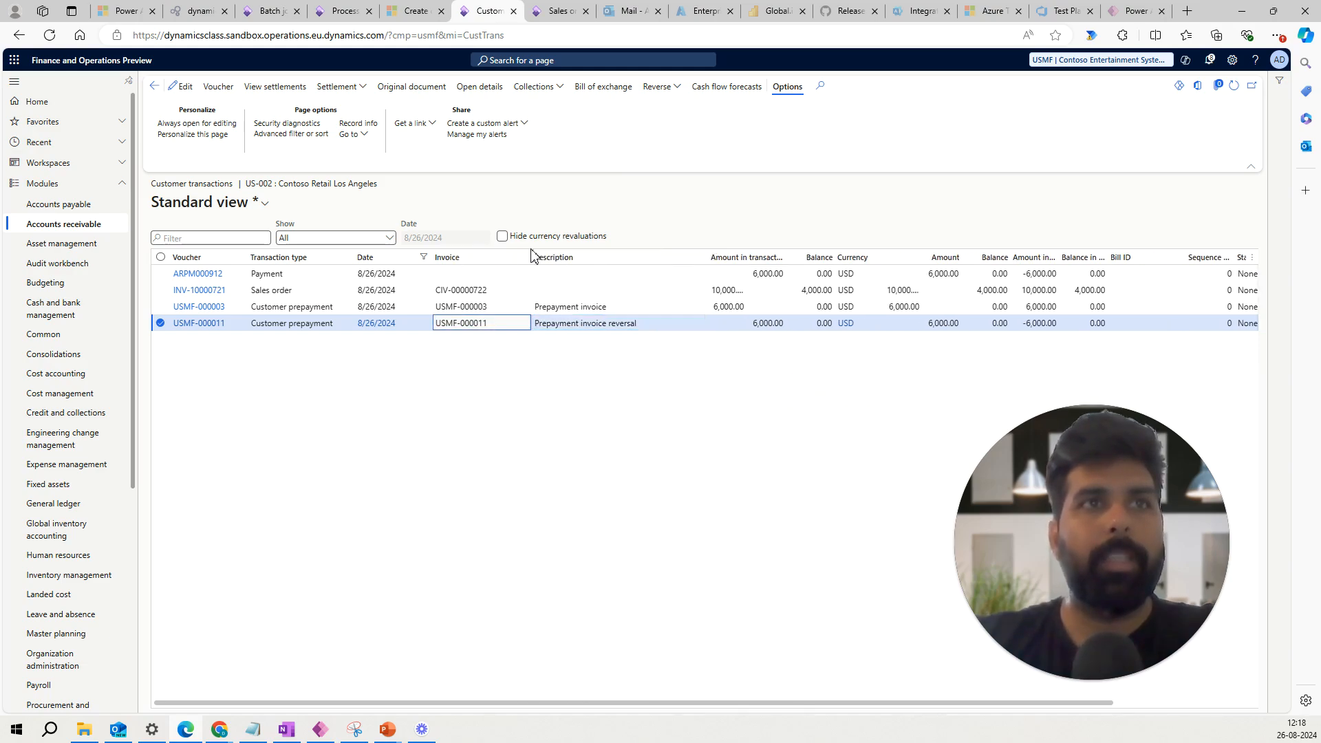
pyautogui.click(565, 309)
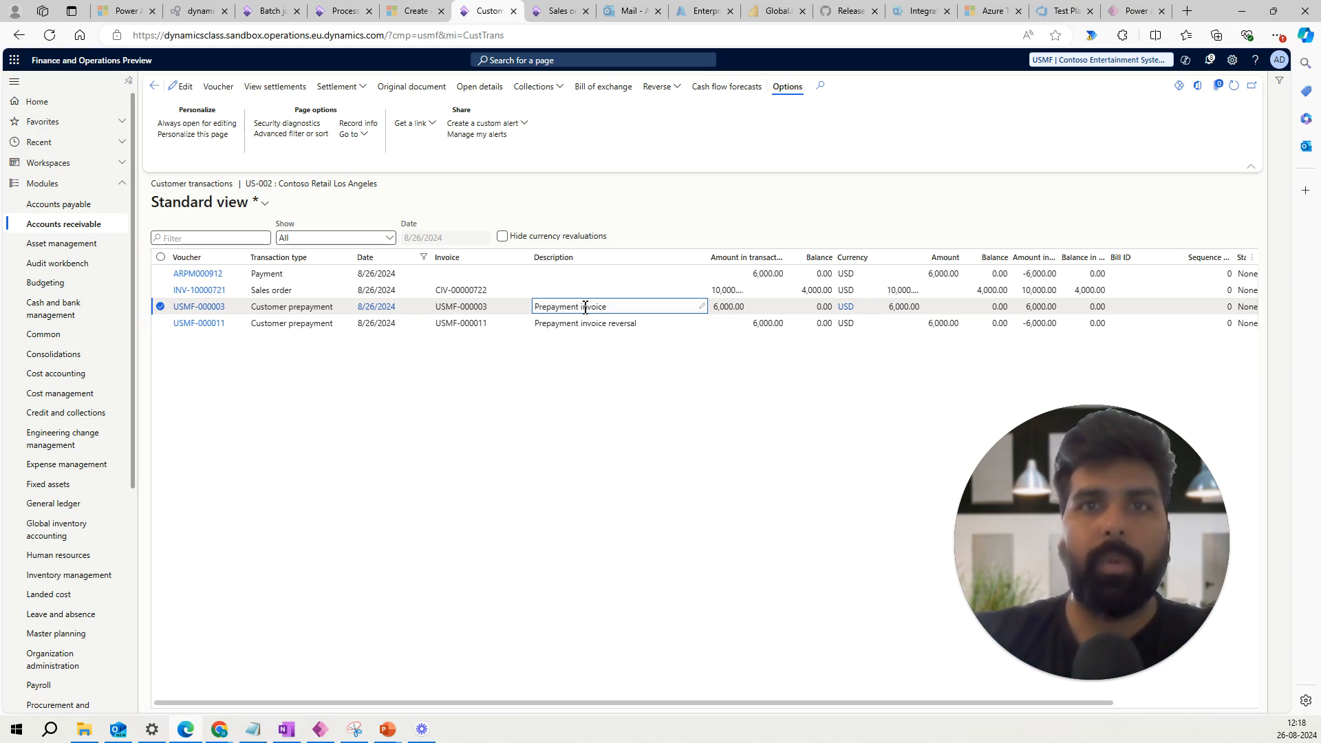
# Step: Review the voucher transactions of the prepayment invoice reversal and return to the customer transactions
pyautogui.click(572, 325)
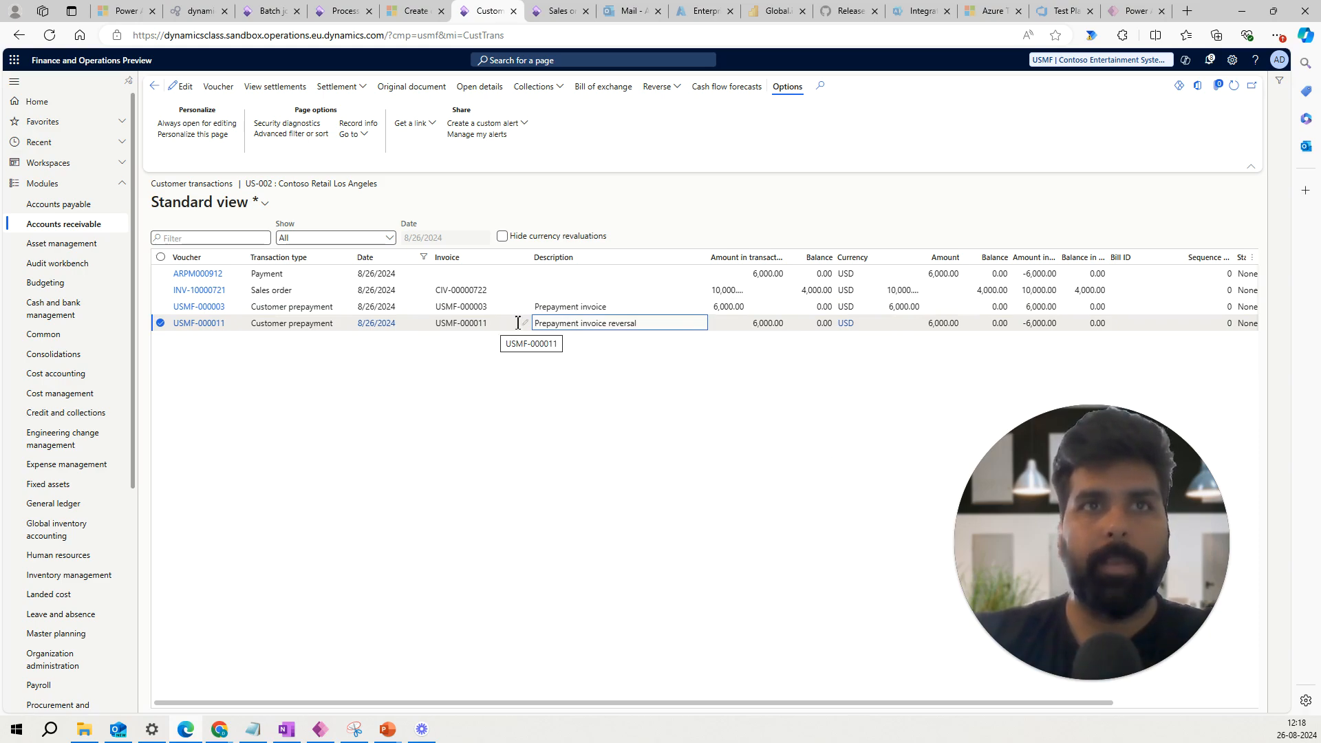
pyautogui.click(774, 325)
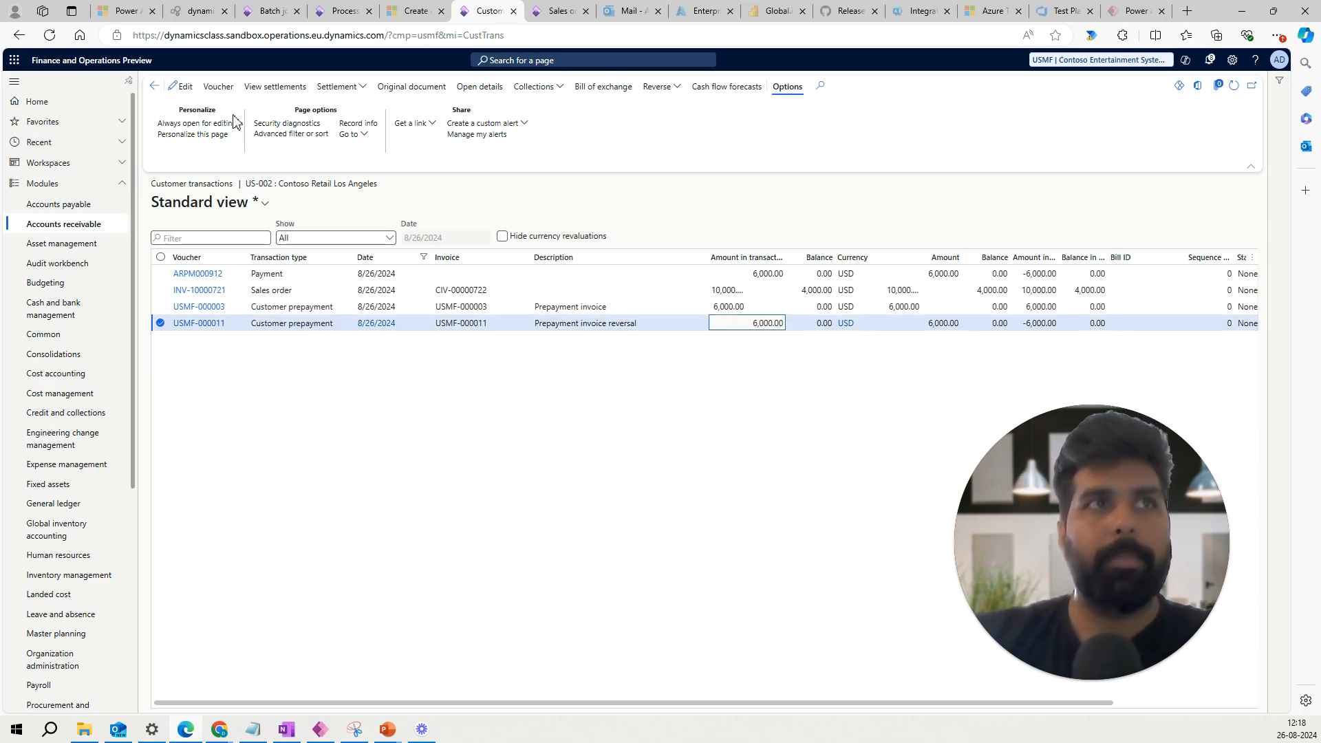
pyautogui.click(219, 88)
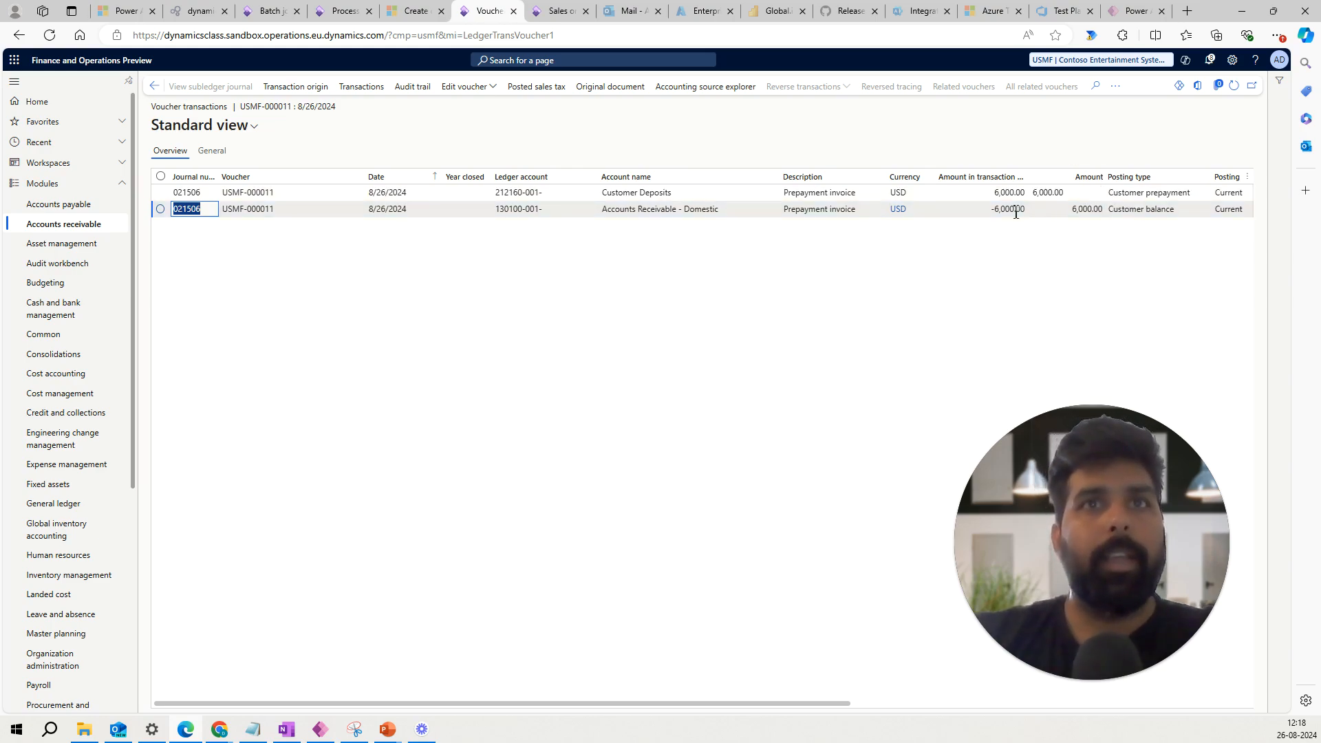
pyautogui.click(153, 87)
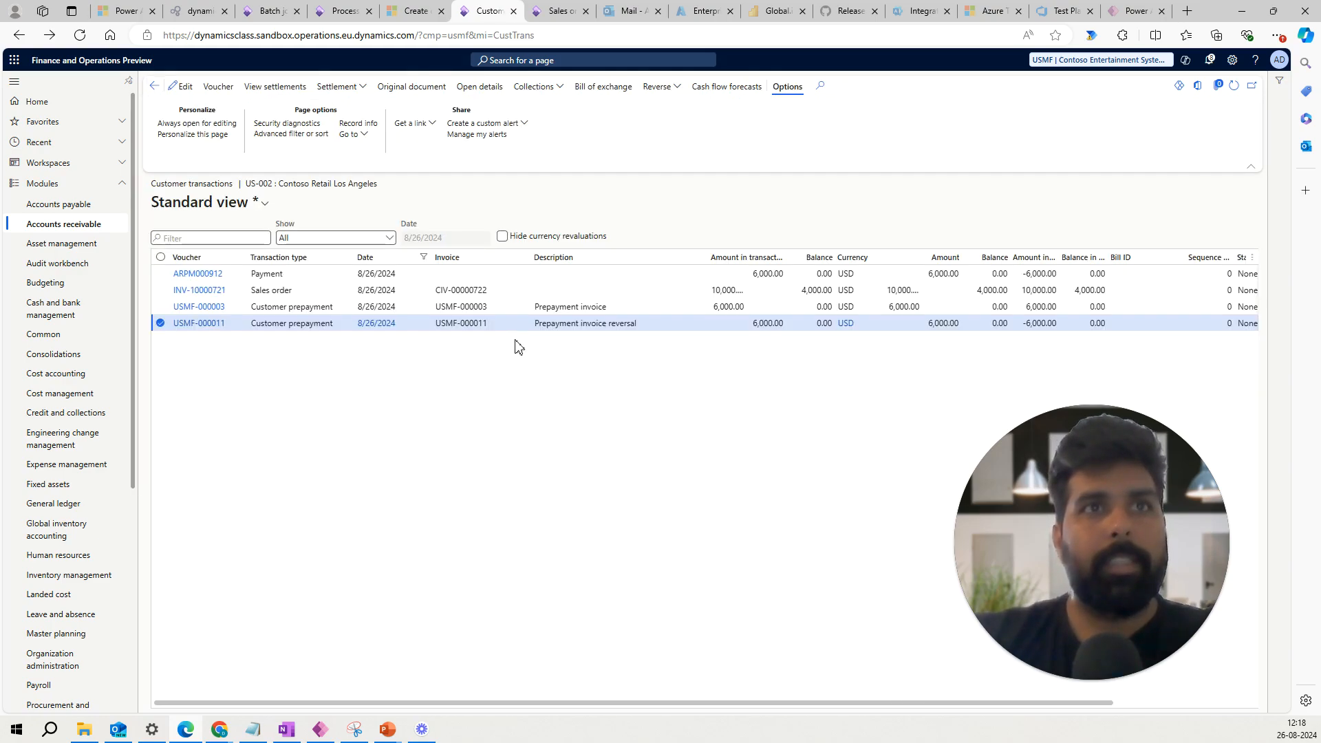
# Step: View the settlements of the sales order invoice transaction, close them and switch back to the Contoso Retail Los Angeles sales order
pyautogui.click(619, 290)
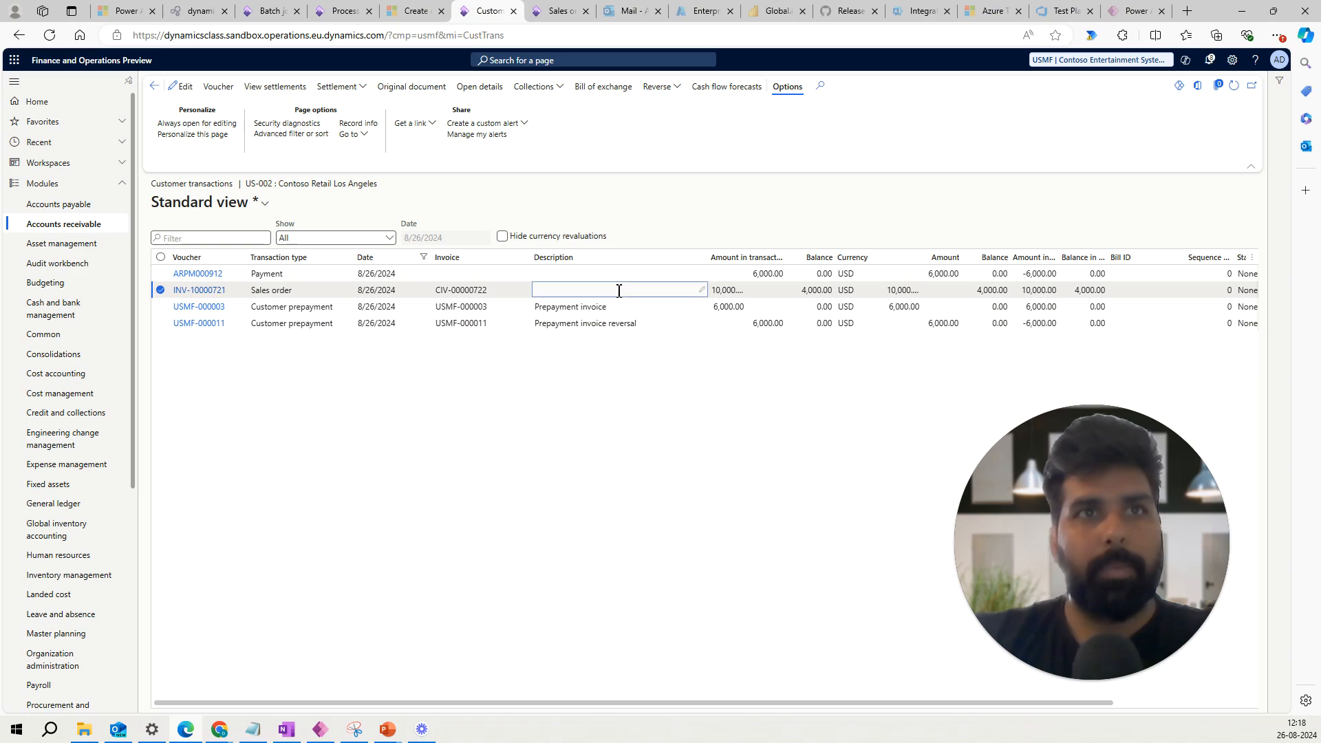
pyautogui.click(268, 89)
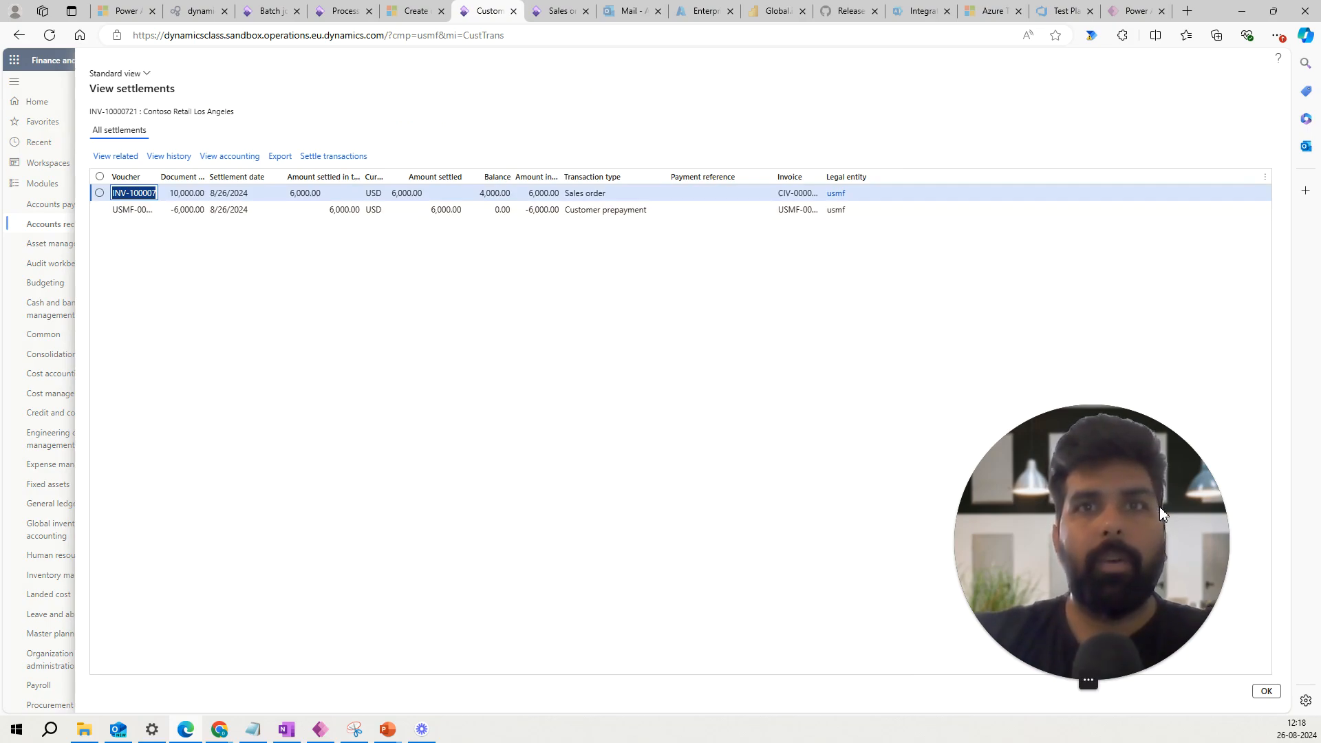
pyautogui.moveTo(1116, 507); pyautogui.dragTo(1082, 512)
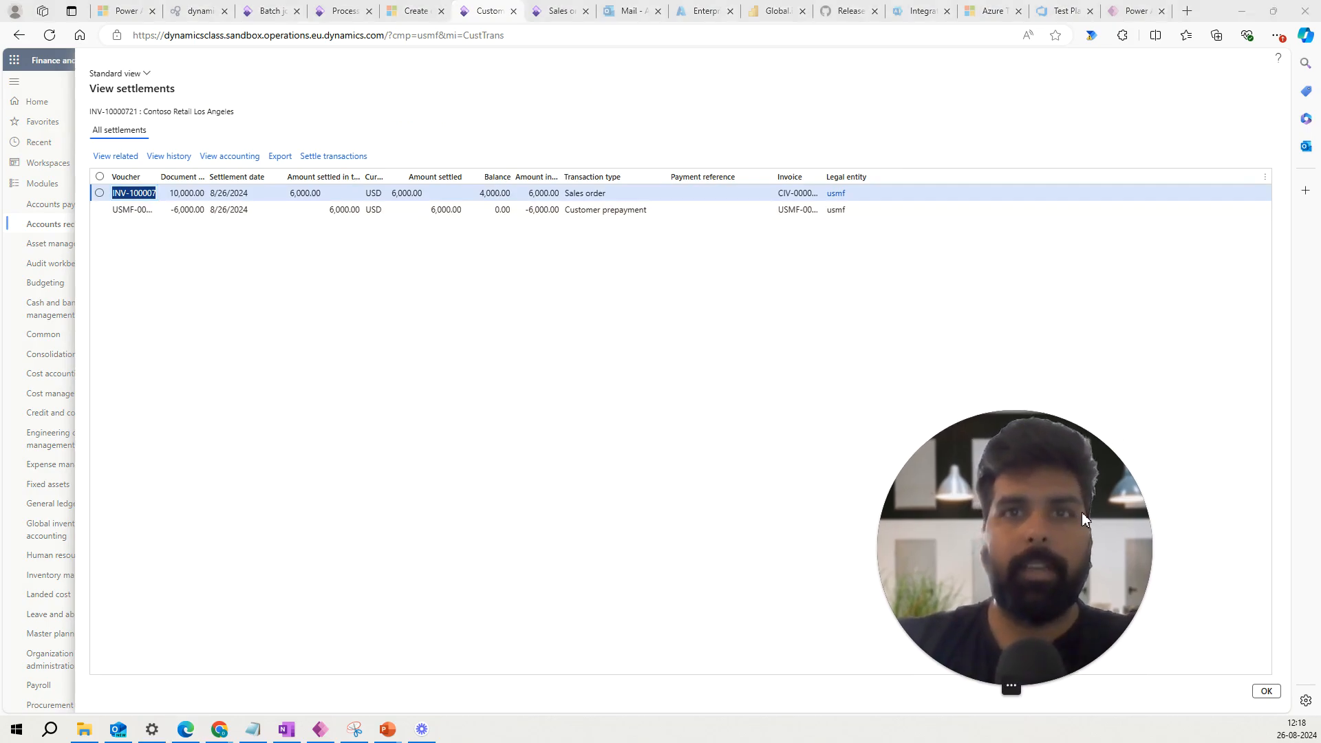
pyautogui.click(1266, 691)
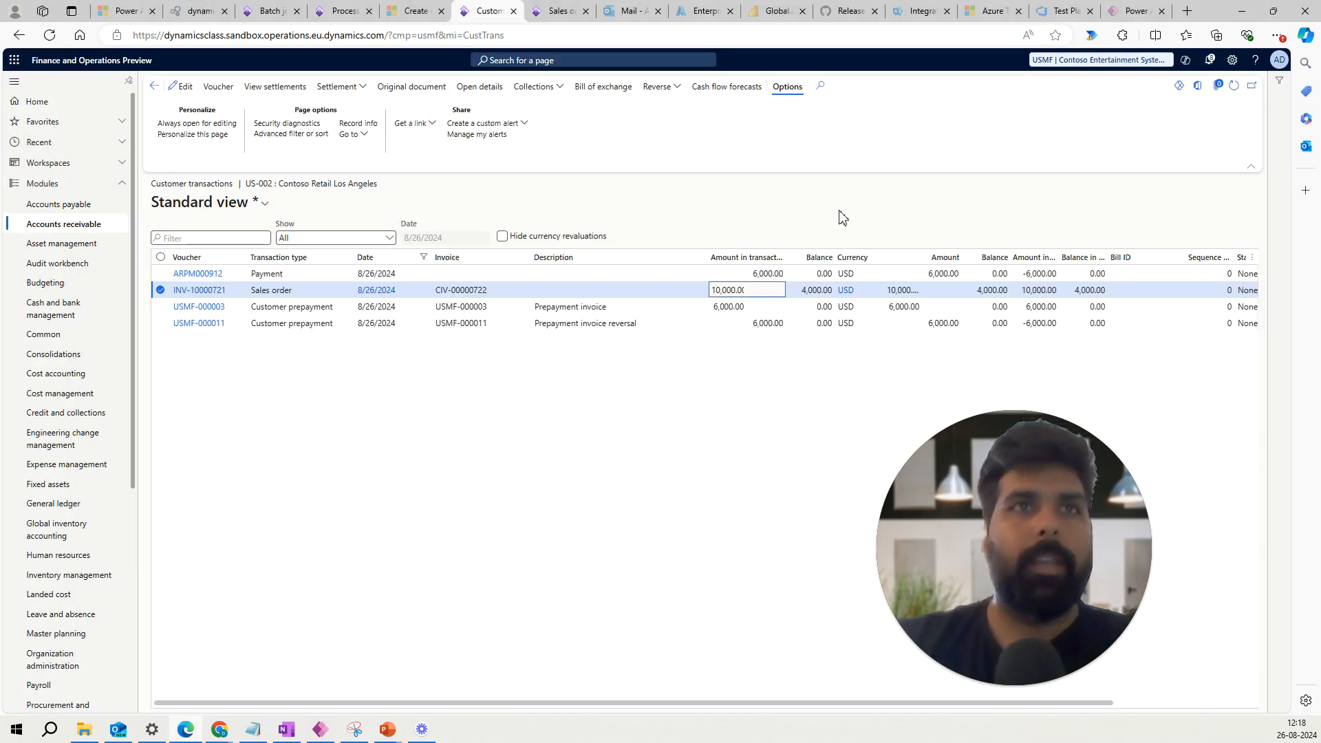
pyautogui.click(558, 11)
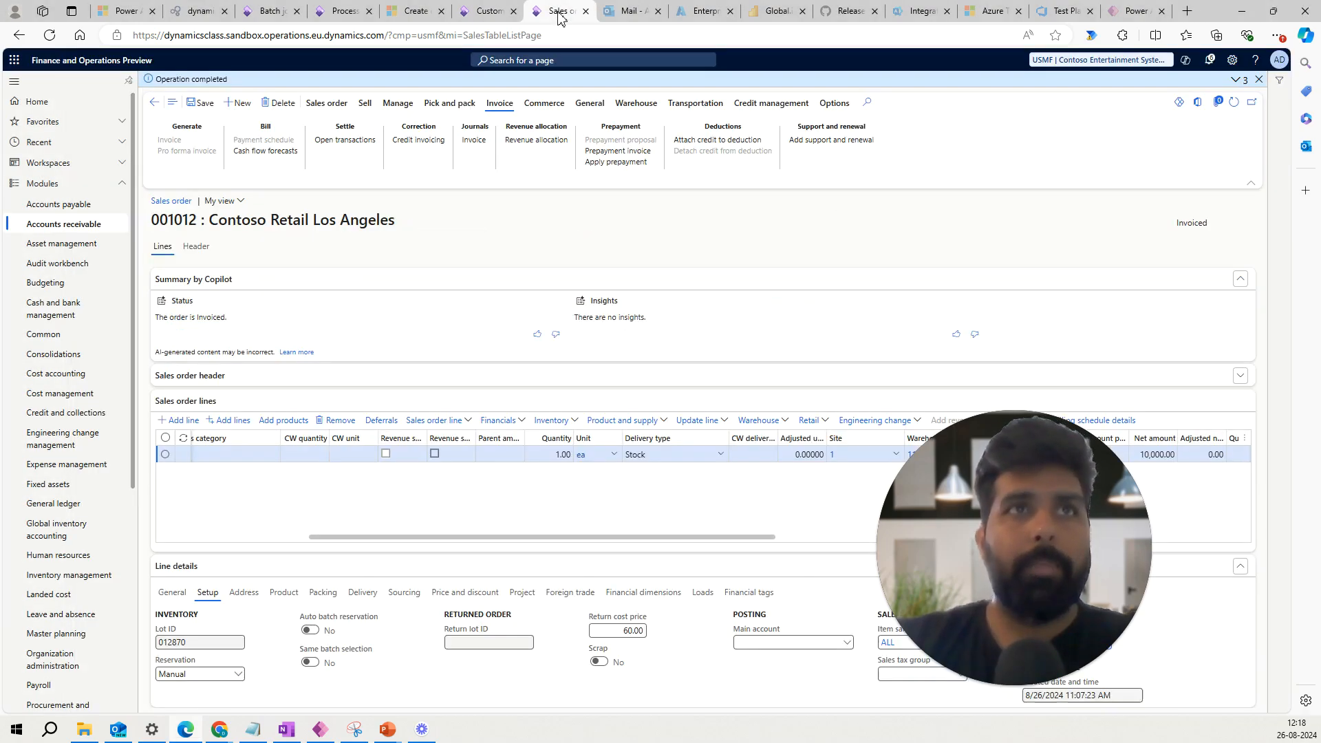